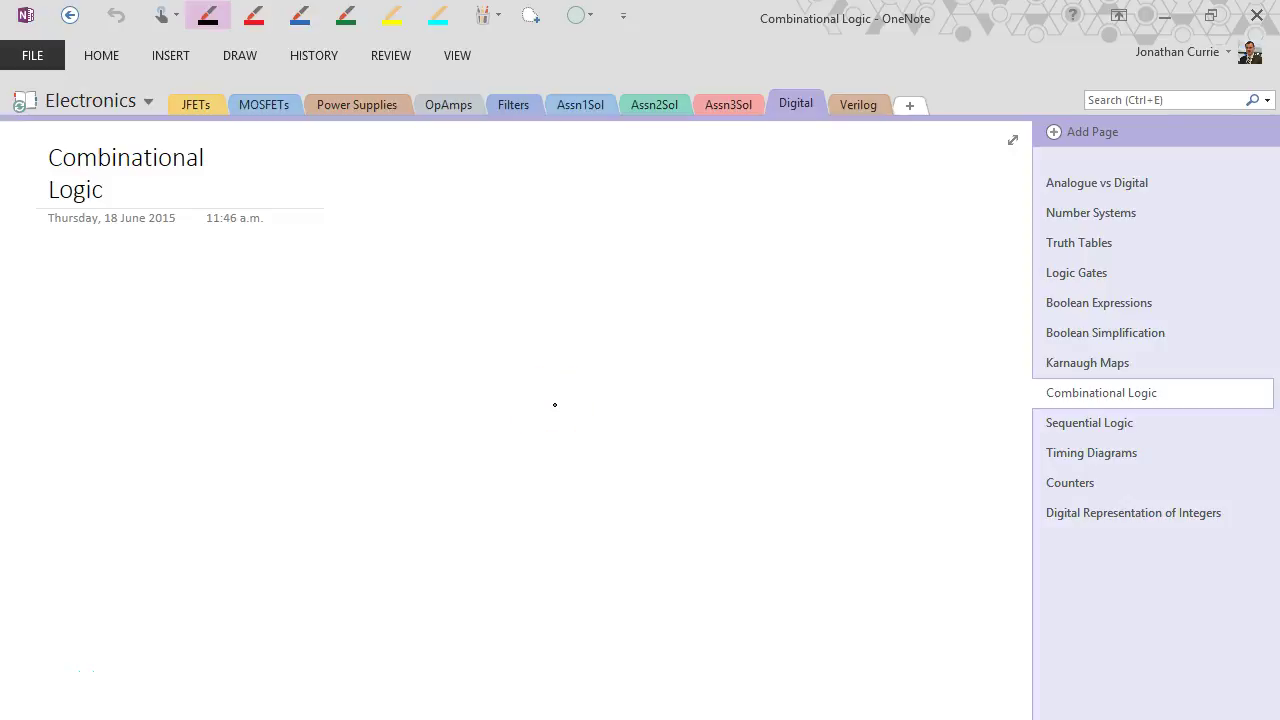
- Handwrite the heading 'Decision Making Circuit' in blue ink
left_click(302, 18)
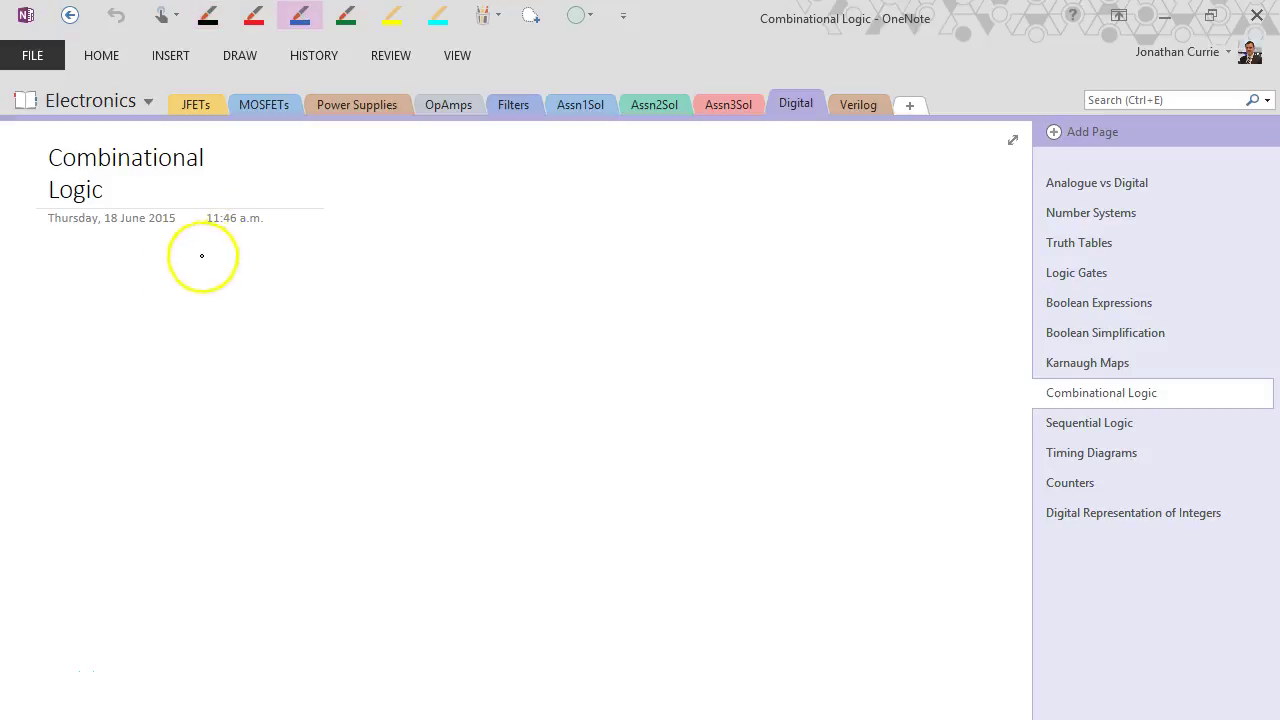
mouse_move(122, 278)
left_mouse_down()
mouse_move(125, 309)
mouse_move(172, 304)
left_mouse_up()
mouse_move(193, 292)
left_mouse_down()
mouse_move(226, 287)
mouse_move(218, 306)
mouse_move(233, 286)
mouse_move(389, 293)
mouse_move(389, 264)
mouse_move(463, 317)
left_mouse_up()
mouse_move(521, 258)
left_mouse_down()
mouse_move(519, 284)
mouse_move(610, 270)
left_mouse_up()
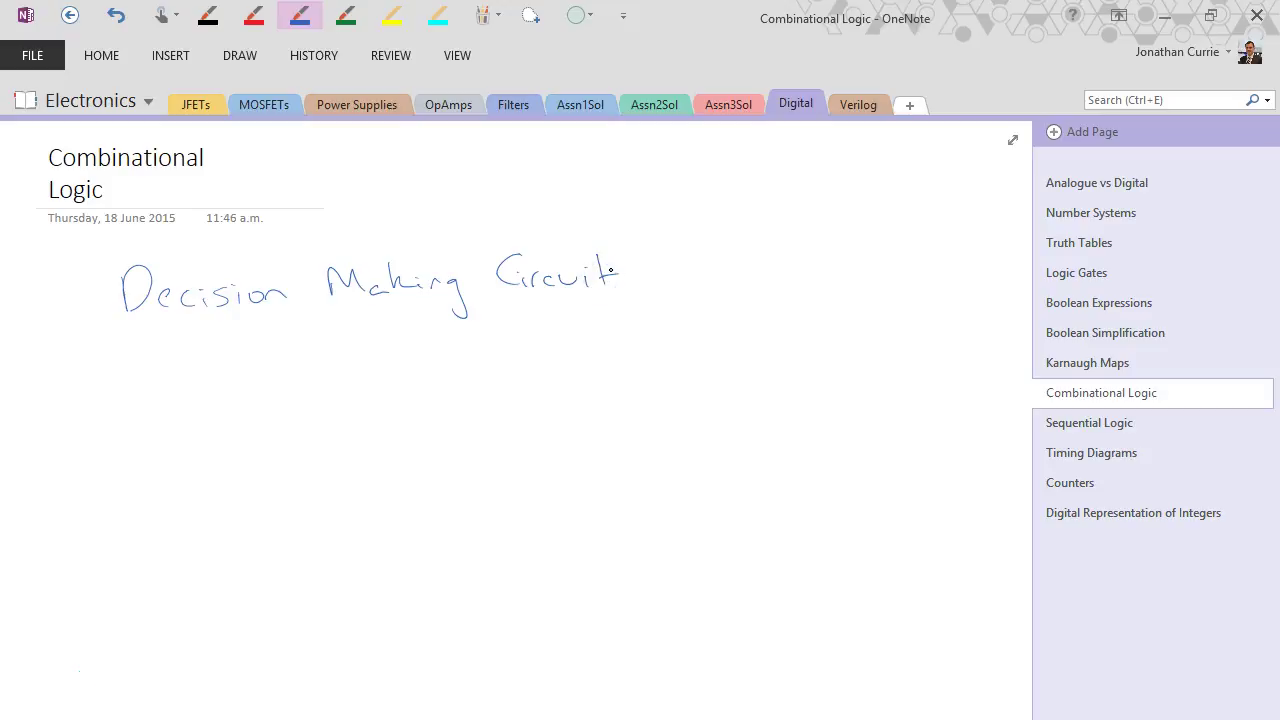
- Write in black that the outputs depend only on the current logical inputs
left_click(208, 15)
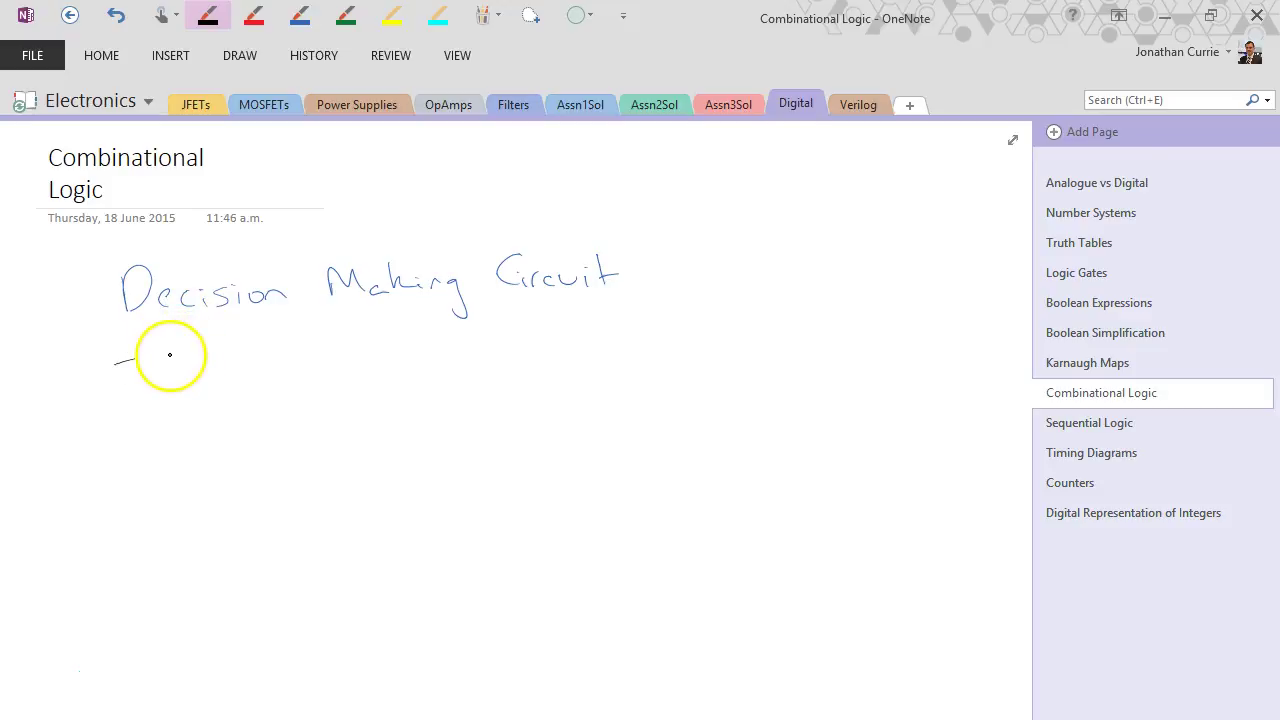
mouse_move(170, 346)
left_mouse_down()
mouse_move(210, 375)
mouse_move(312, 363)
mouse_move(318, 343)
mouse_move(316, 366)
mouse_move(392, 372)
left_mouse_up()
mouse_move(412, 352)
left_mouse_down()
mouse_move(491, 364)
mouse_move(563, 353)
left_mouse_up()
mouse_move(580, 357)
left_mouse_down()
mouse_move(610, 353)
mouse_move(608, 377)
mouse_move(663, 355)
mouse_move(675, 335)
mouse_move(694, 355)
mouse_move(707, 330)
mouse_move(709, 353)
mouse_move(895, 347)
mouse_move(898, 378)
left_mouse_up()
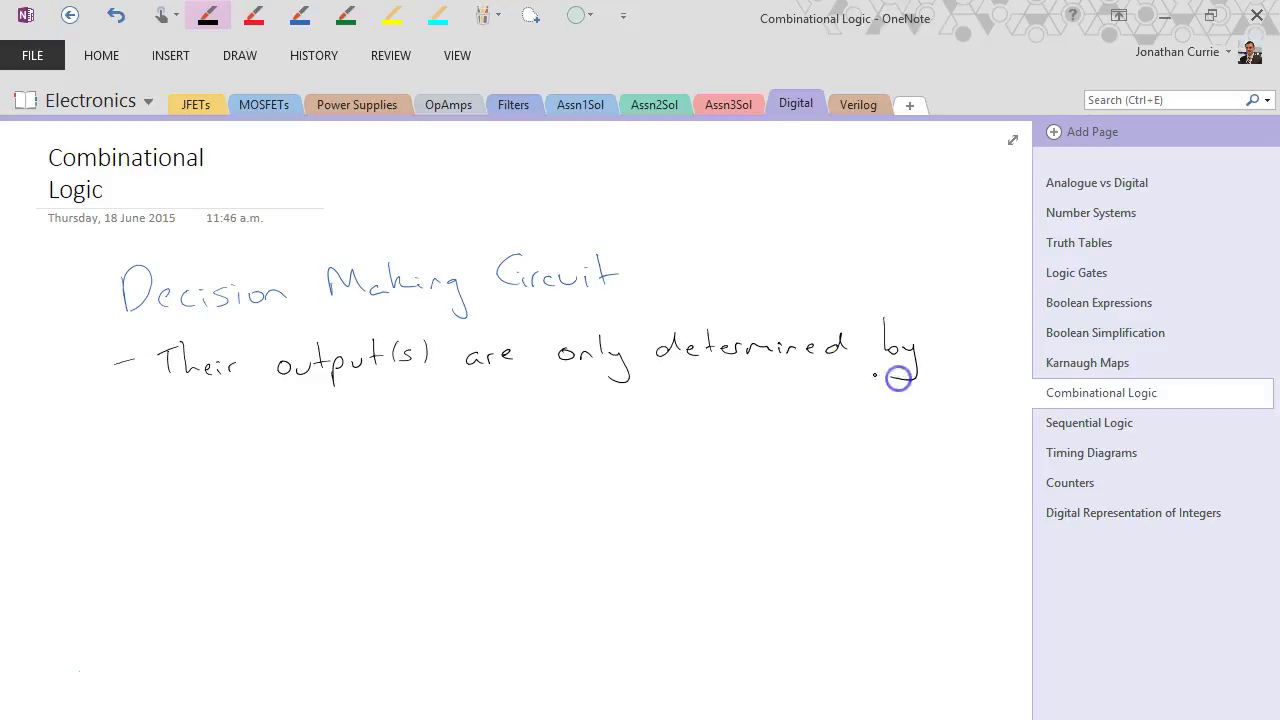
mouse_move(157, 400)
left_mouse_down()
mouse_move(165, 438)
mouse_move(209, 435)
mouse_move(239, 402)
mouse_move(284, 457)
mouse_move(275, 448)
mouse_move(297, 424)
mouse_move(340, 432)
mouse_move(346, 405)
mouse_move(406, 426)
mouse_move(394, 427)
mouse_move(576, 417)
mouse_move(594, 398)
mouse_move(644, 423)
mouse_move(633, 412)
mouse_move(840, 397)
left_mouse_up()
mouse_move(737, 435)
left_mouse_down()
mouse_move(843, 437)
mouse_move(887, 421)
left_mouse_up()
mouse_move(892, 421)
left_mouse_down()
mouse_move(948, 397)
mouse_move(966, 415)
left_mouse_up()
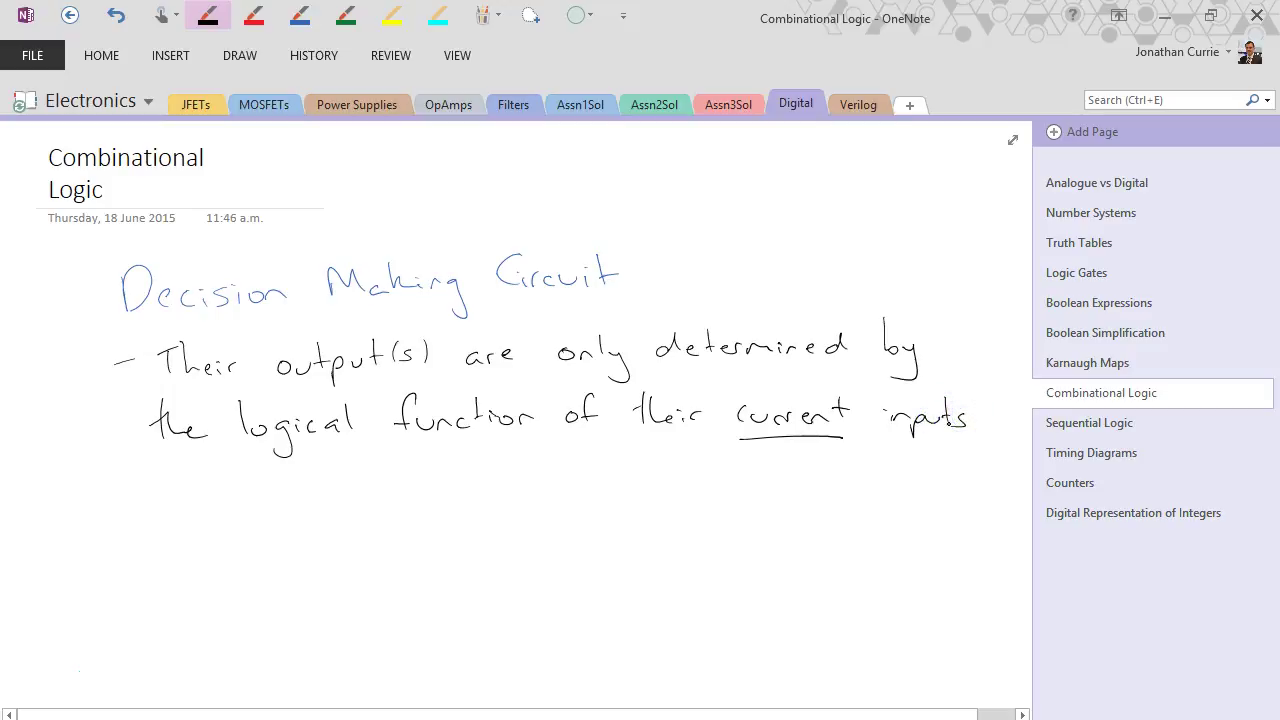
- Write 'No memory' in red, underline it, and add arrows to it and the title
left_click(253, 15)
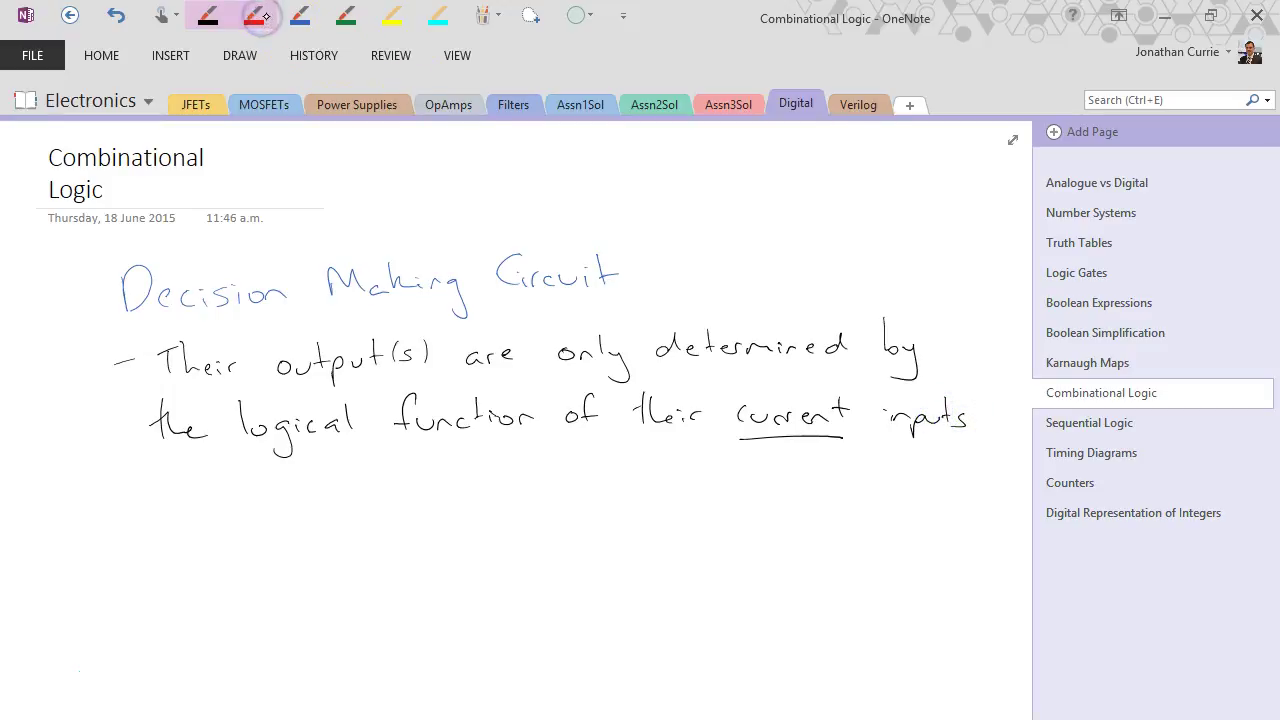
left_click_drag(321, 465, 358, 474)
mouse_move(386, 481)
left_mouse_down()
mouse_move(463, 471)
mouse_move(478, 494)
left_mouse_up()
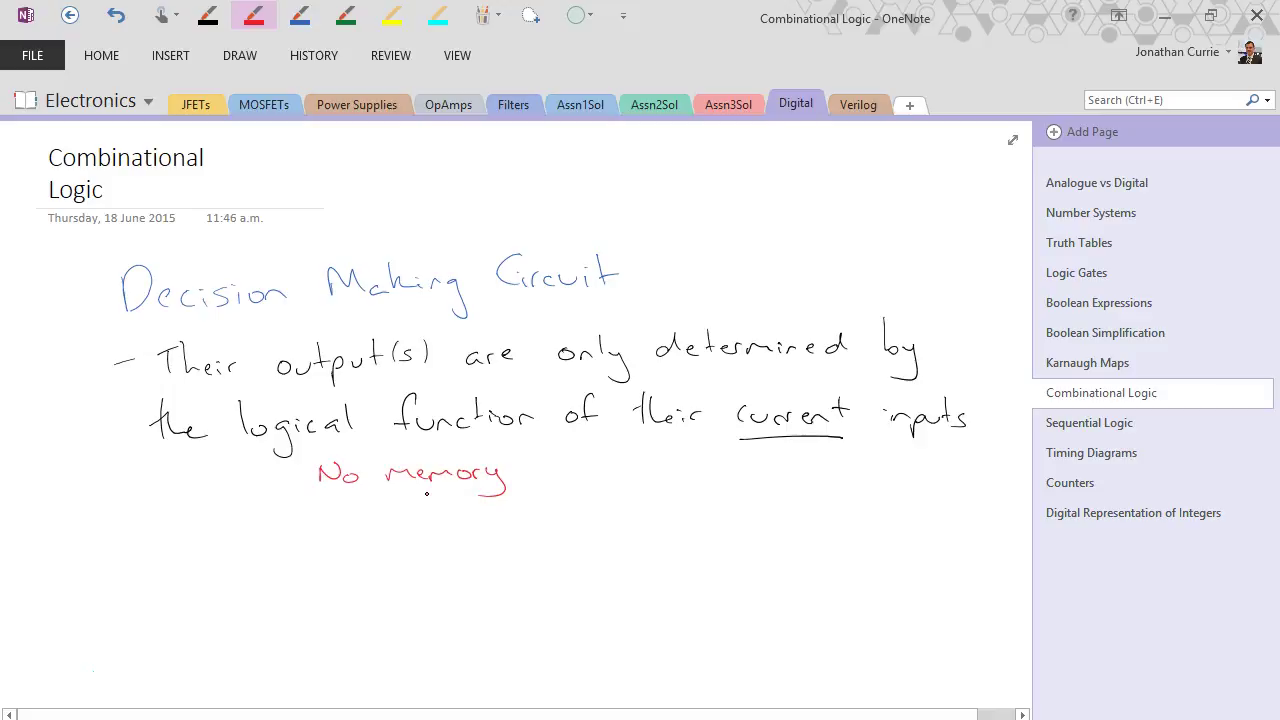
left_click_drag(321, 496, 505, 490)
left_click_drag(265, 478, 287, 476)
mouse_move(16, 164)
left_mouse_down()
mouse_move(50, 157)
mouse_move(38, 168)
left_mouse_up()
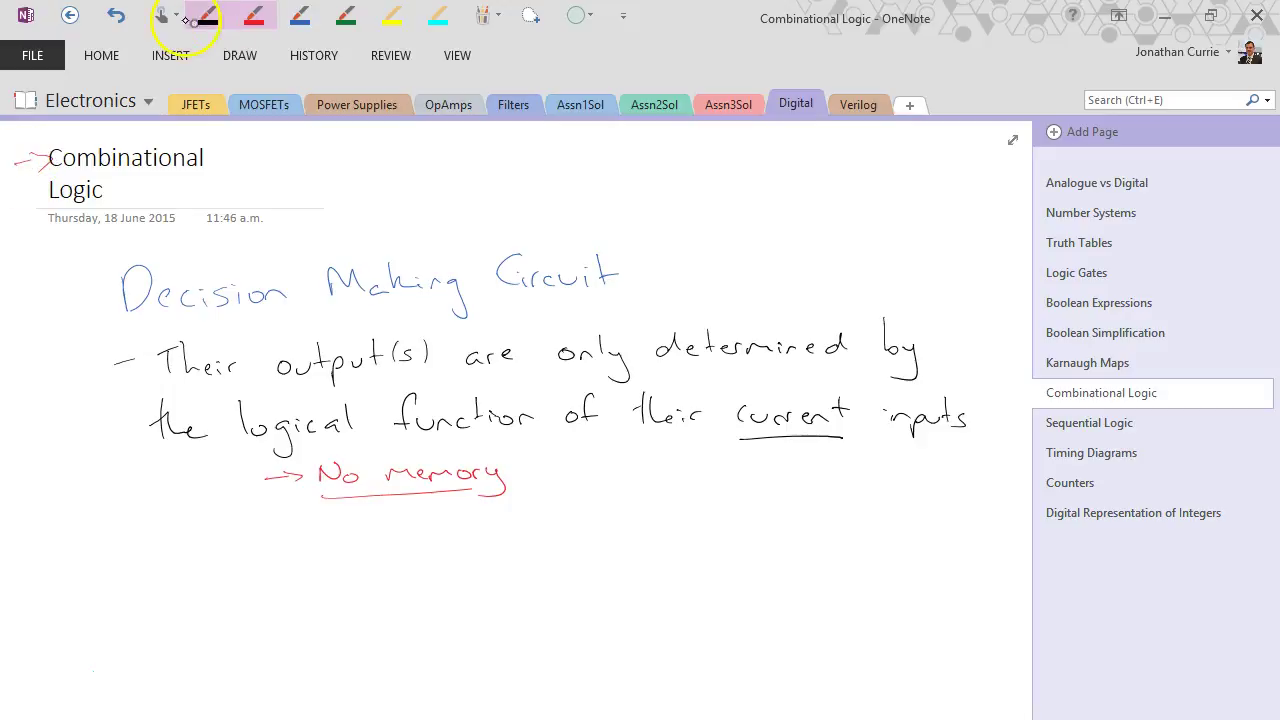
- Undo a stray stroke, then draw a box with three input and two output arrows
left_click(205, 15)
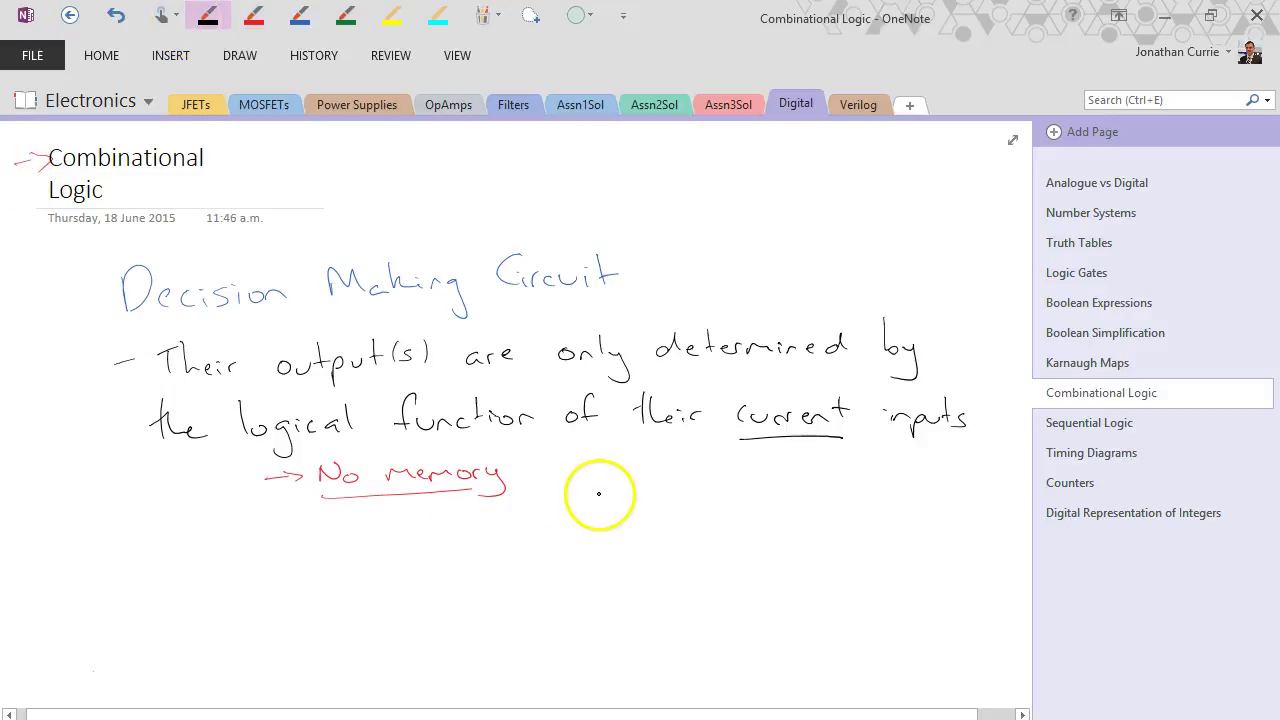
left_click_drag(980, 615, 966, 706)
left_click(1023, 697)
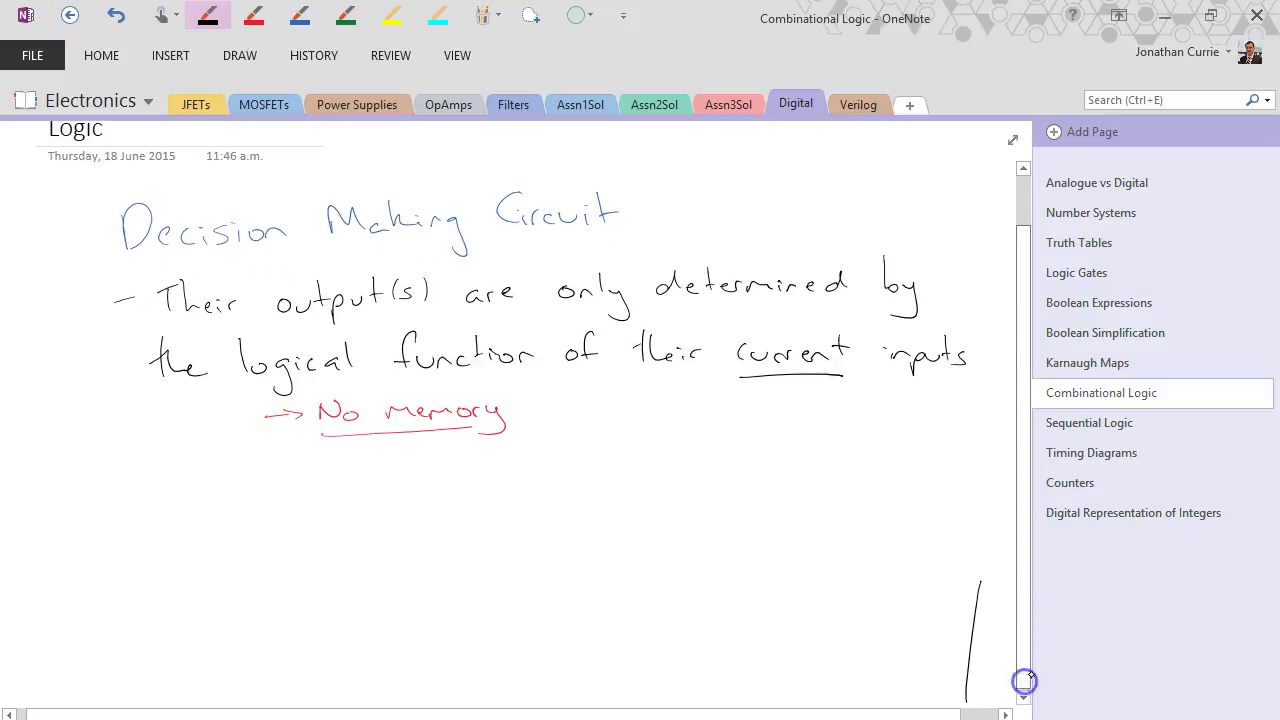
key("ctrl+z")
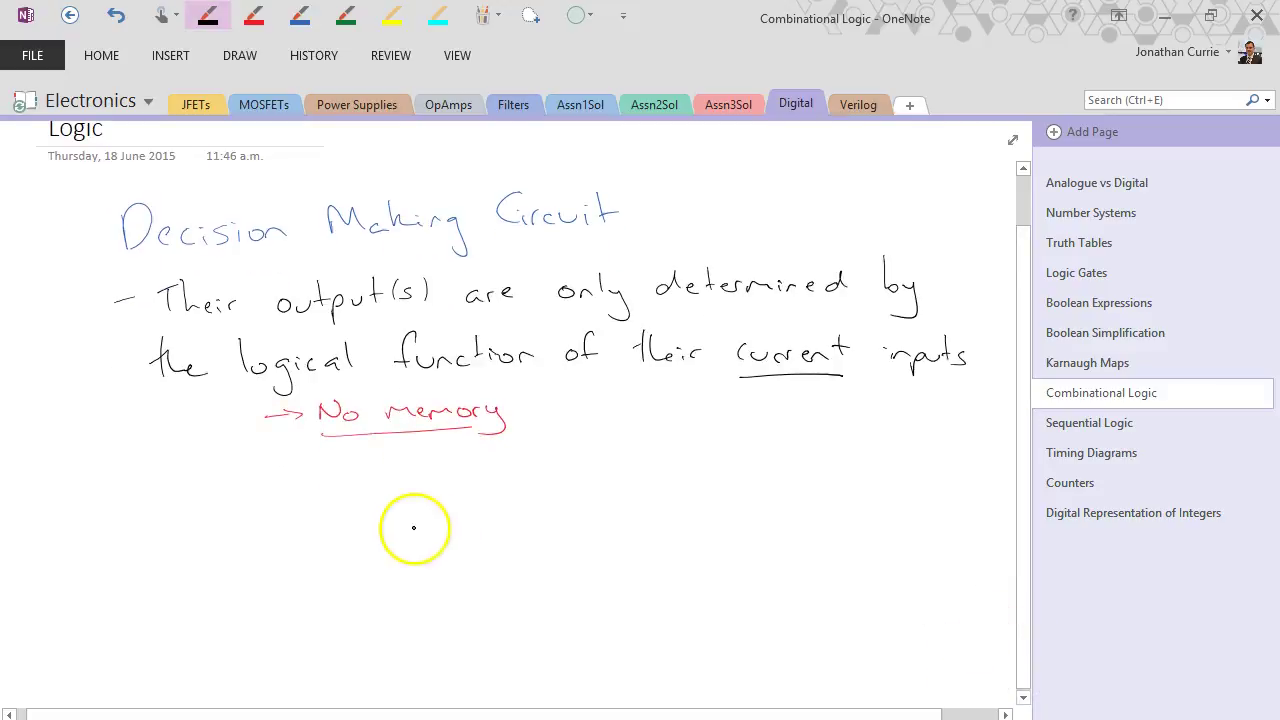
mouse_move(390, 512)
left_mouse_down()
mouse_move(385, 607)
mouse_move(600, 571)
mouse_move(400, 606)
left_mouse_up()
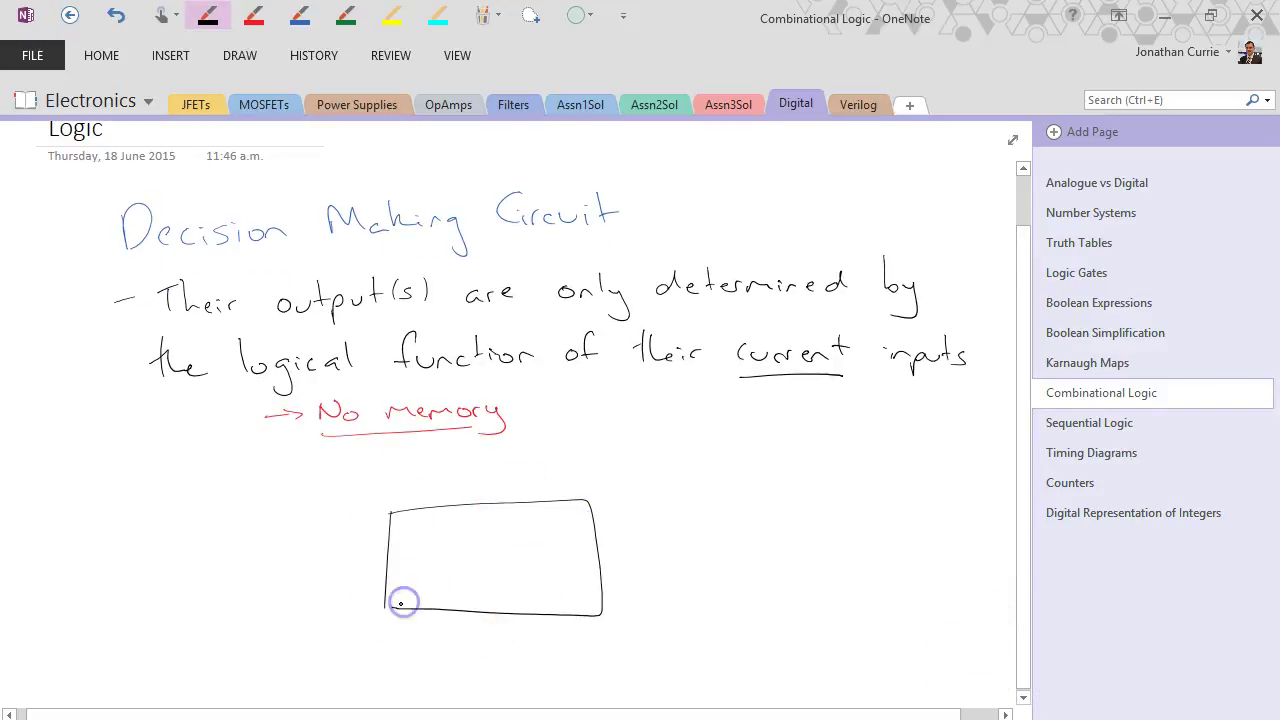
left_click_drag(332, 530, 388, 527)
left_click_drag(326, 562, 381, 557)
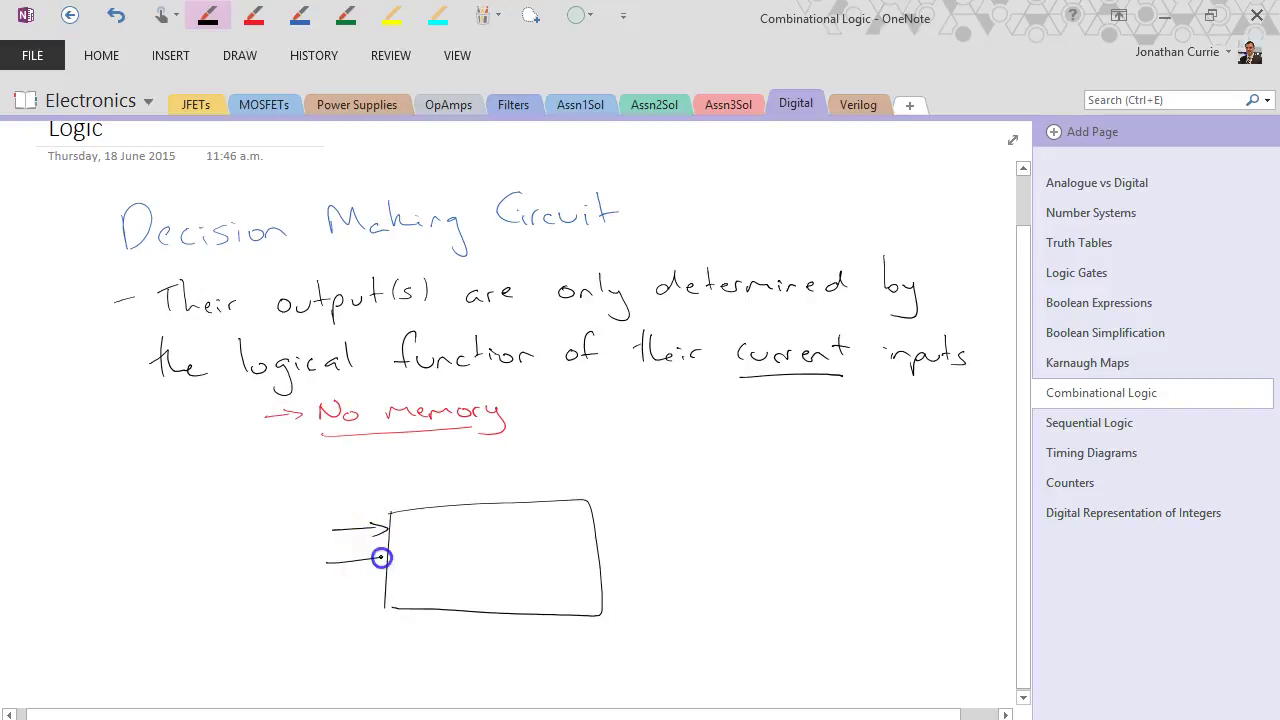
mouse_move(328, 594)
left_mouse_down()
mouse_move(384, 593)
mouse_move(372, 601)
left_mouse_up()
left_click_drag(595, 521, 663, 520)
left_click_drag(608, 582, 664, 588)
- Label the box 'Combinational Logic Circuit' and write 'Output = f(input)' beneath it
mouse_move(424, 521)
left_mouse_down()
mouse_move(427, 538)
mouse_move(463, 520)
mouse_move(502, 535)
mouse_move(563, 526)
mouse_move(568, 540)
left_mouse_up()
mouse_move(450, 552)
left_mouse_down()
mouse_move(472, 568)
mouse_move(522, 563)
left_mouse_up()
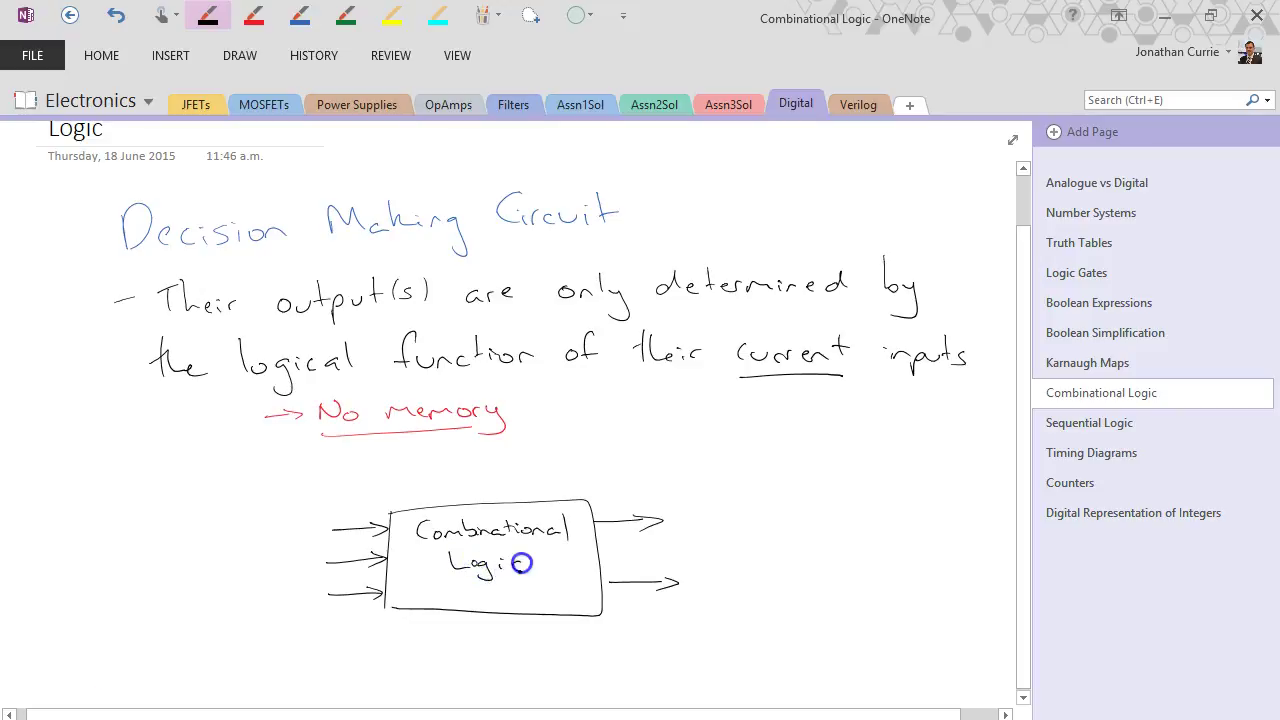
mouse_move(458, 592)
left_mouse_down()
mouse_move(527, 600)
mouse_move(545, 585)
left_mouse_up()
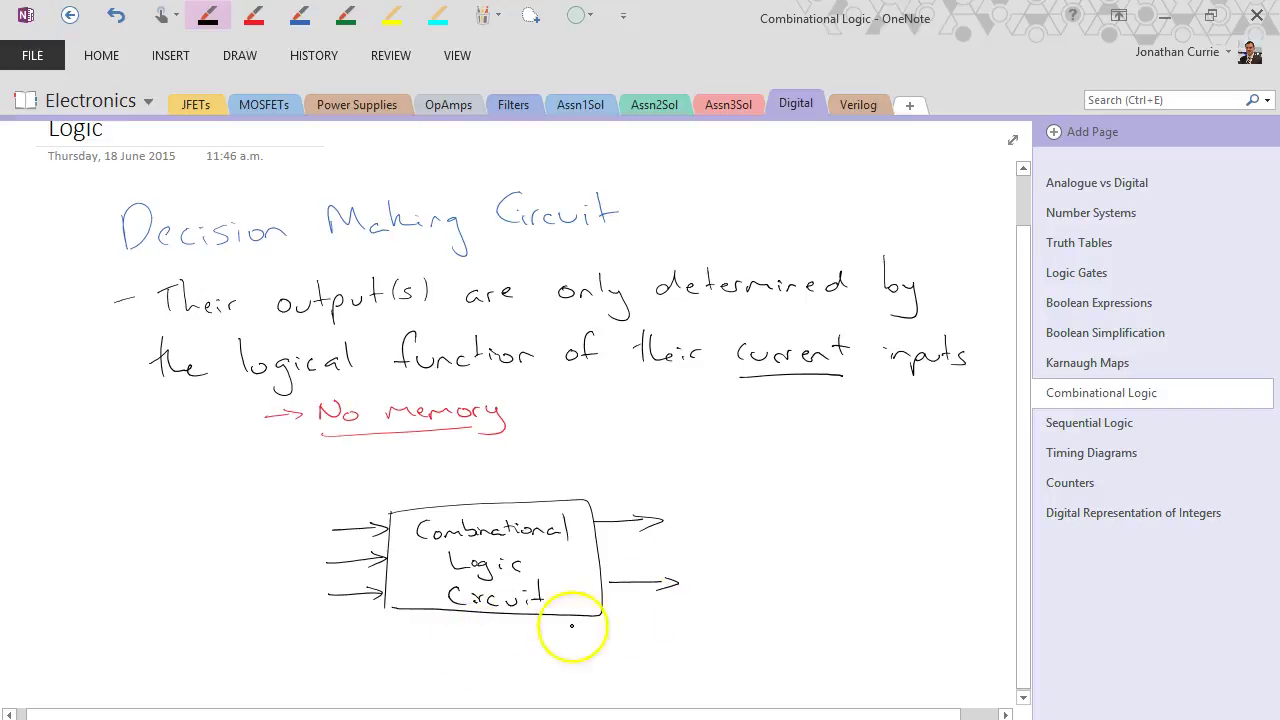
mouse_move(448, 637)
left_mouse_down()
mouse_move(481, 631)
mouse_move(511, 650)
mouse_move(529, 629)
mouse_move(548, 645)
mouse_move(644, 660)
mouse_move(712, 632)
left_mouse_up()
left_click_drag(716, 618, 720, 660)
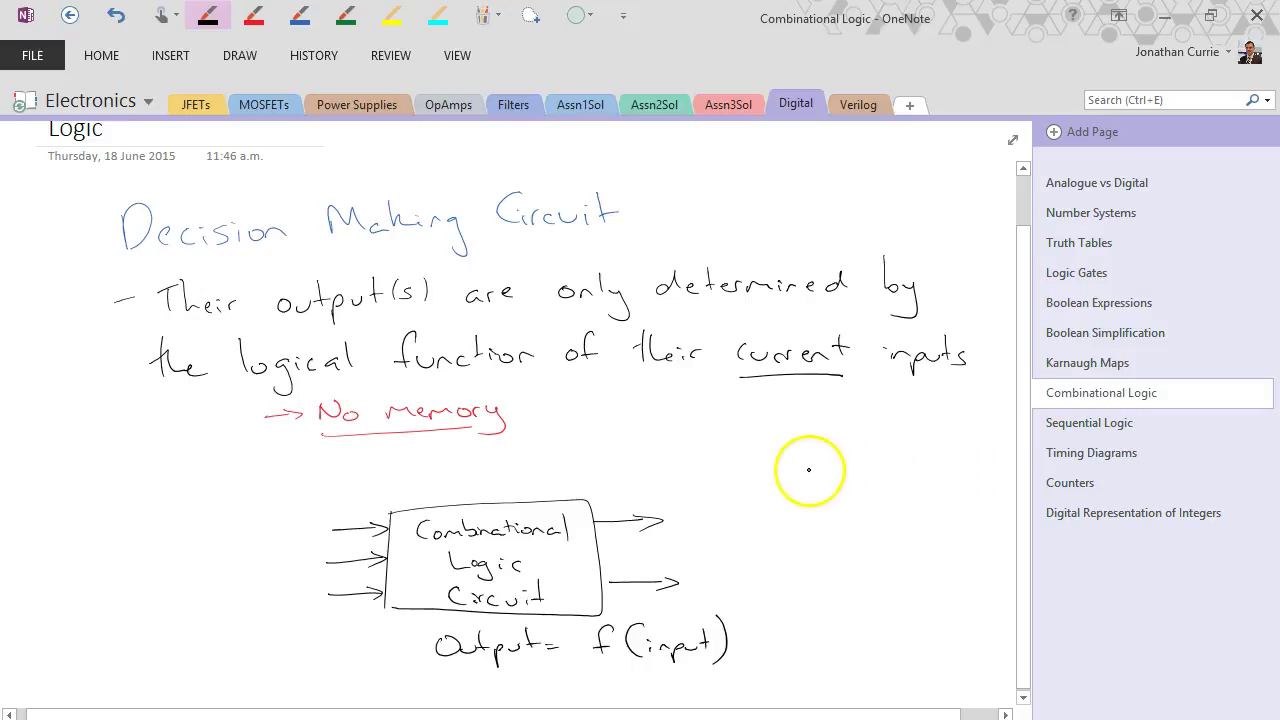
- Draw an AND gate wired into an OR gate, with an output line
mouse_move(798, 456)
left_mouse_down()
mouse_move(908, 565)
mouse_move(894, 584)
mouse_move(955, 545)
left_mouse_up()
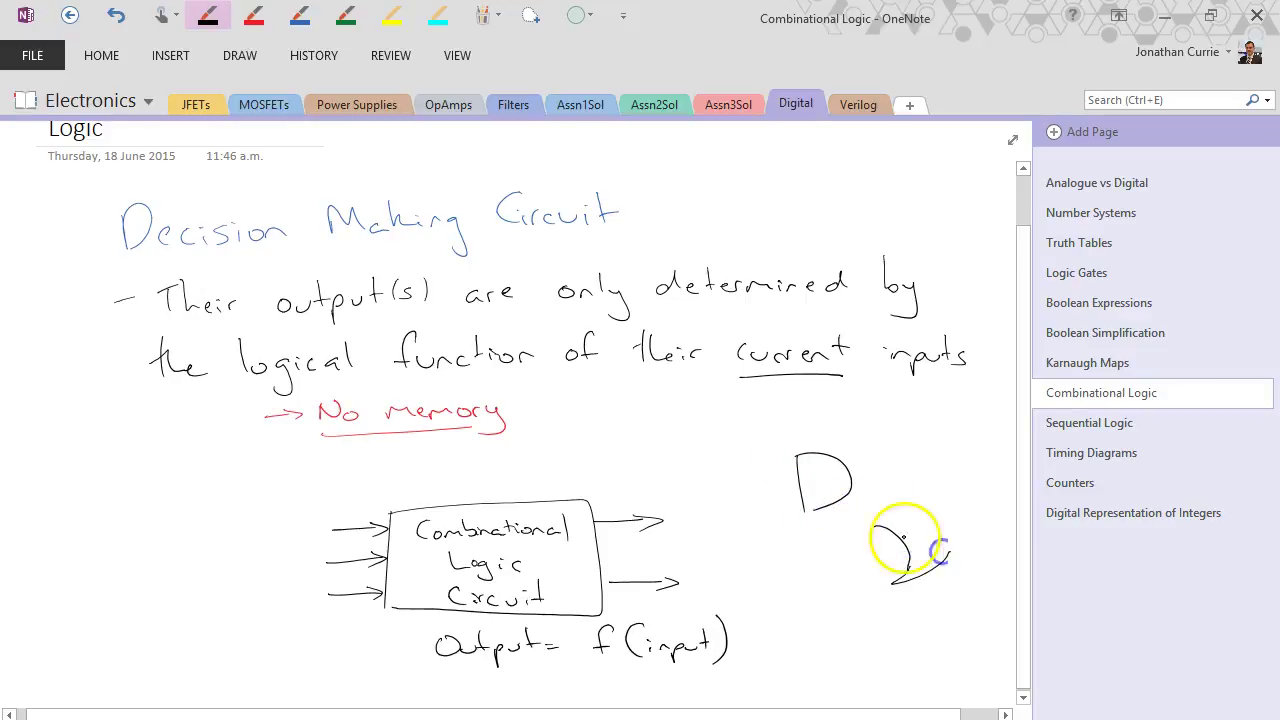
left_click_drag(880, 524, 955, 545)
mouse_move(852, 476)
left_mouse_down()
mouse_move(870, 541)
mouse_move(895, 545)
mouse_move(790, 565)
left_mouse_up()
mouse_move(767, 469)
left_mouse_down()
mouse_move(803, 464)
mouse_move(803, 487)
left_mouse_up()
left_click_drag(955, 546, 993, 547)
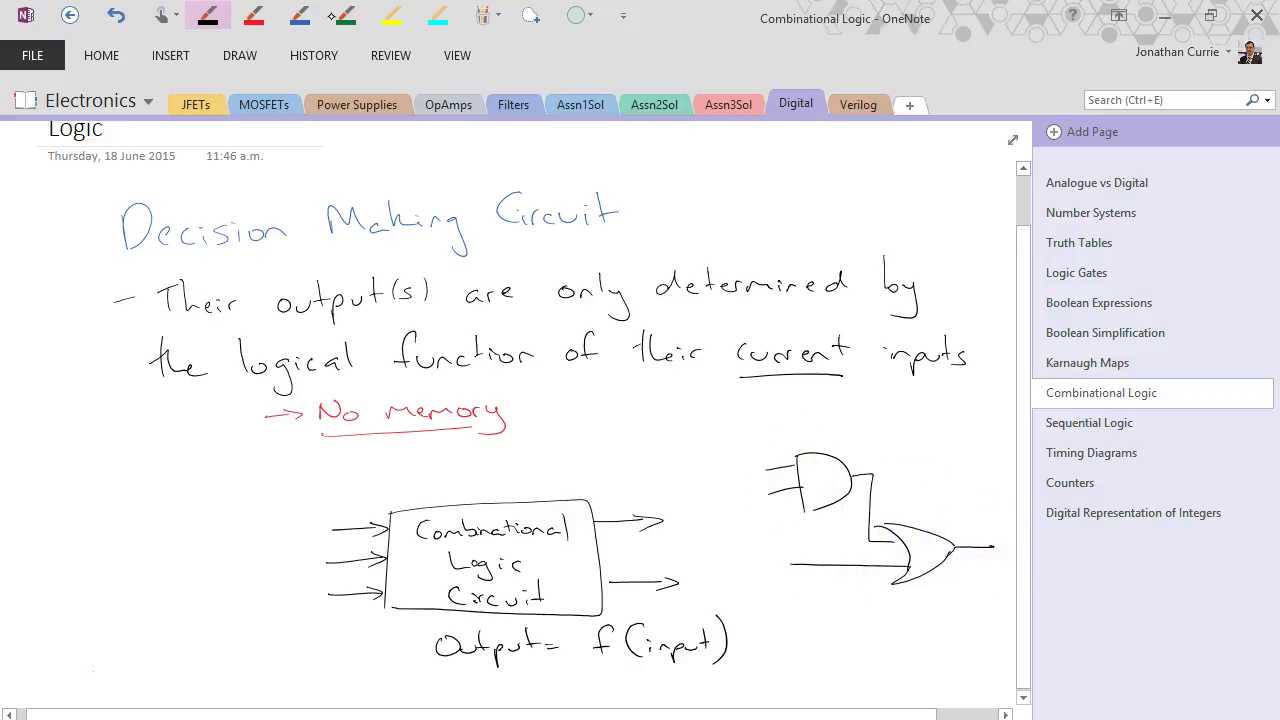
- In blue, label inputs A, B, C, output Q, and title it 'Comb. Logic Cct'
left_click(300, 15)
left_click_drag(749, 486, 752, 499)
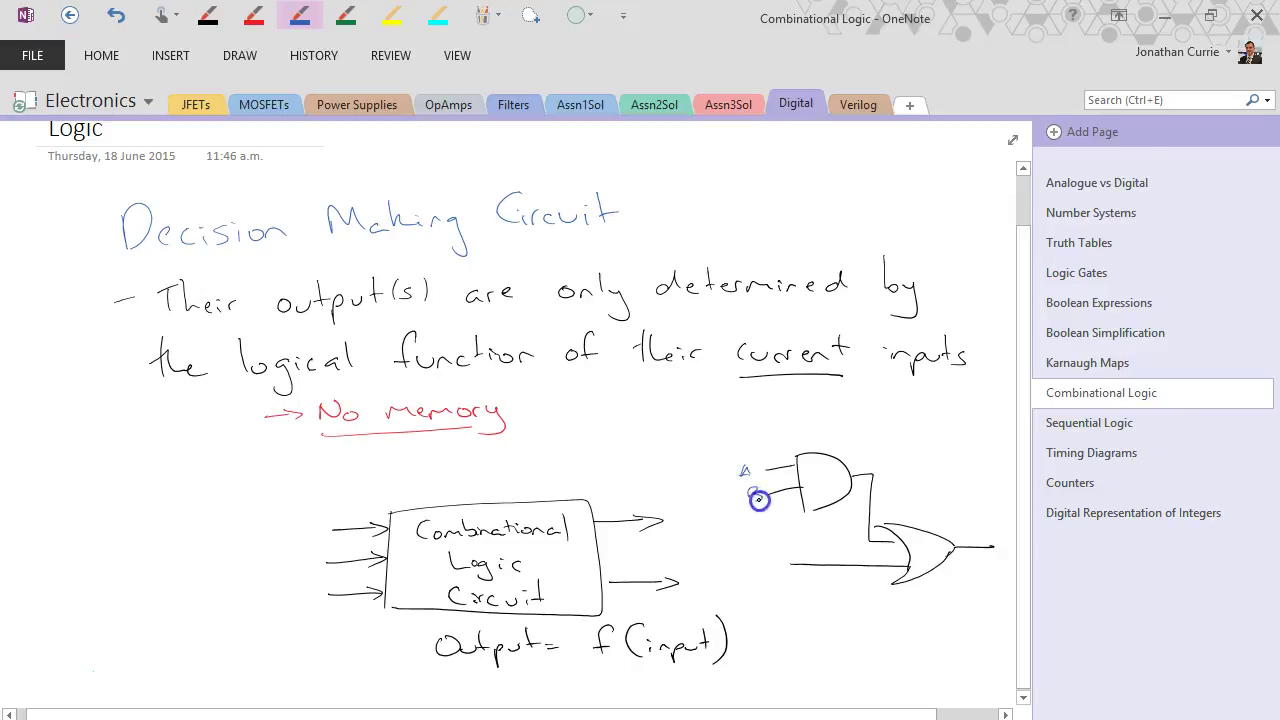
left_click_drag(768, 553, 776, 565)
left_click_drag(1006, 539, 1008, 554)
left_click_drag(787, 411, 799, 431)
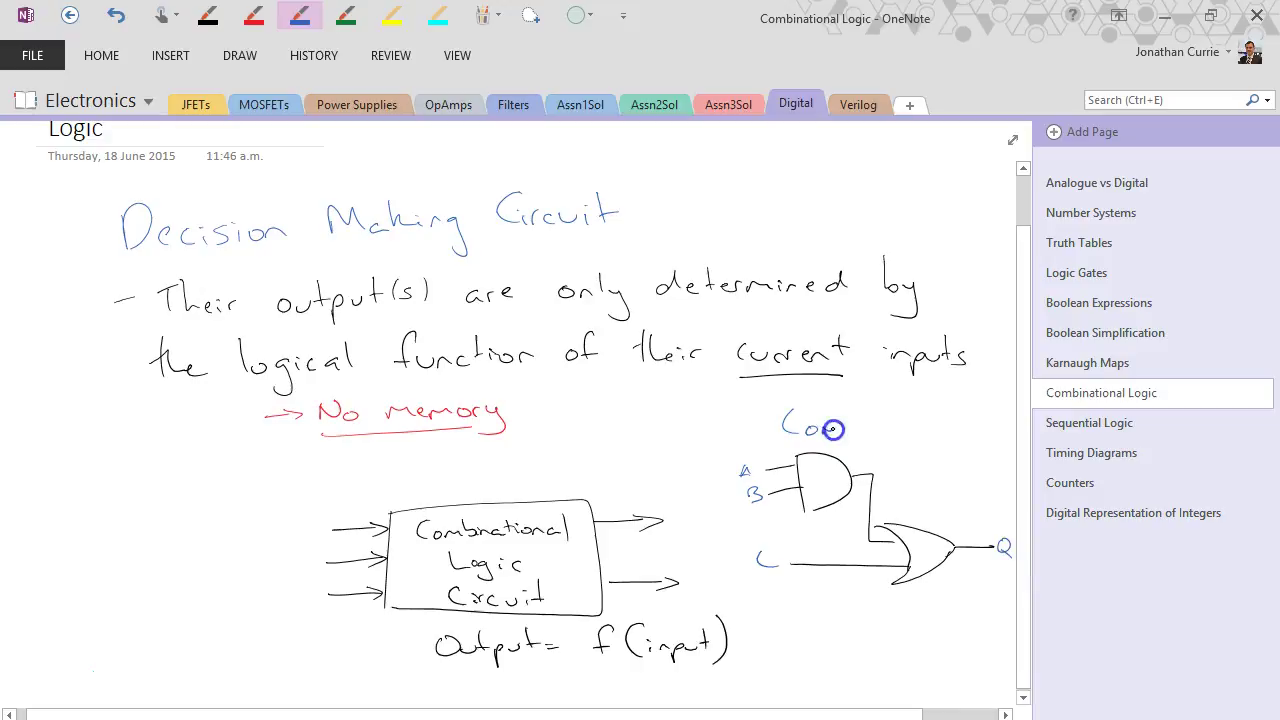
mouse_move(888, 418)
left_mouse_down()
mouse_move(910, 446)
mouse_move(938, 432)
mouse_move(896, 467)
left_mouse_up()
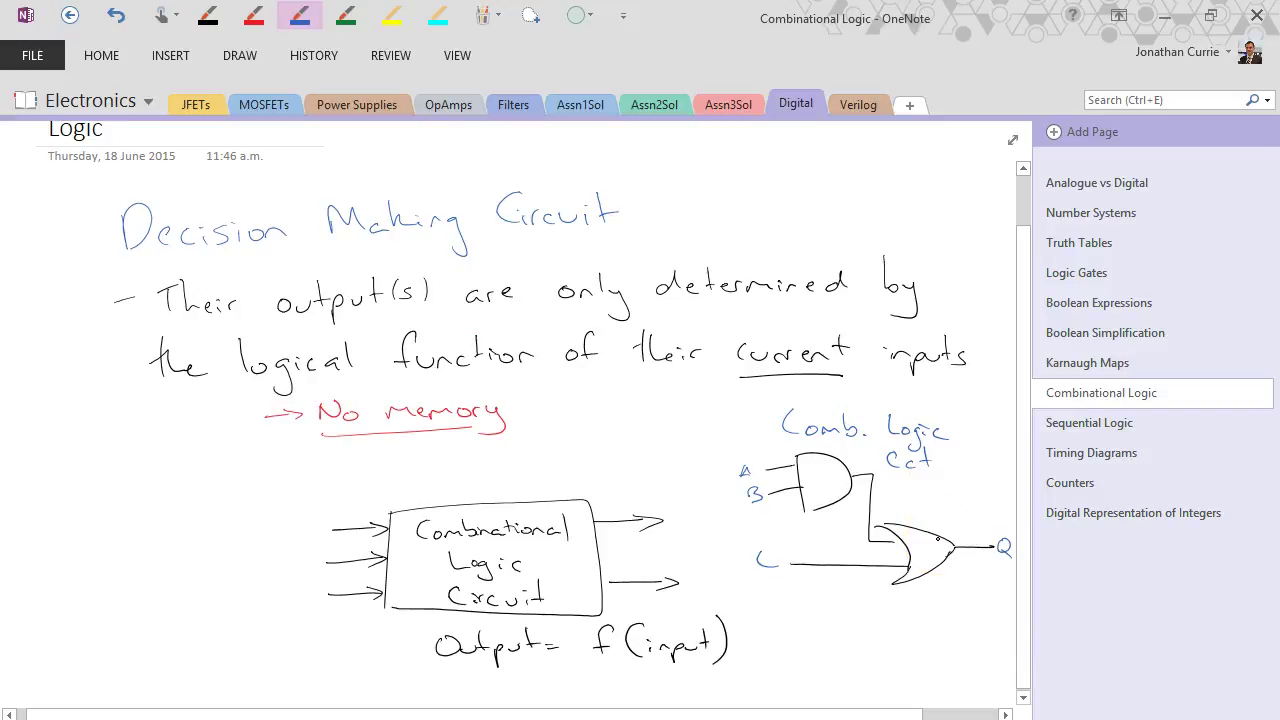
- Write a blue 'Combinational Logic Circuit' heading further down the page
scroll(1003, 683, "down", 5)
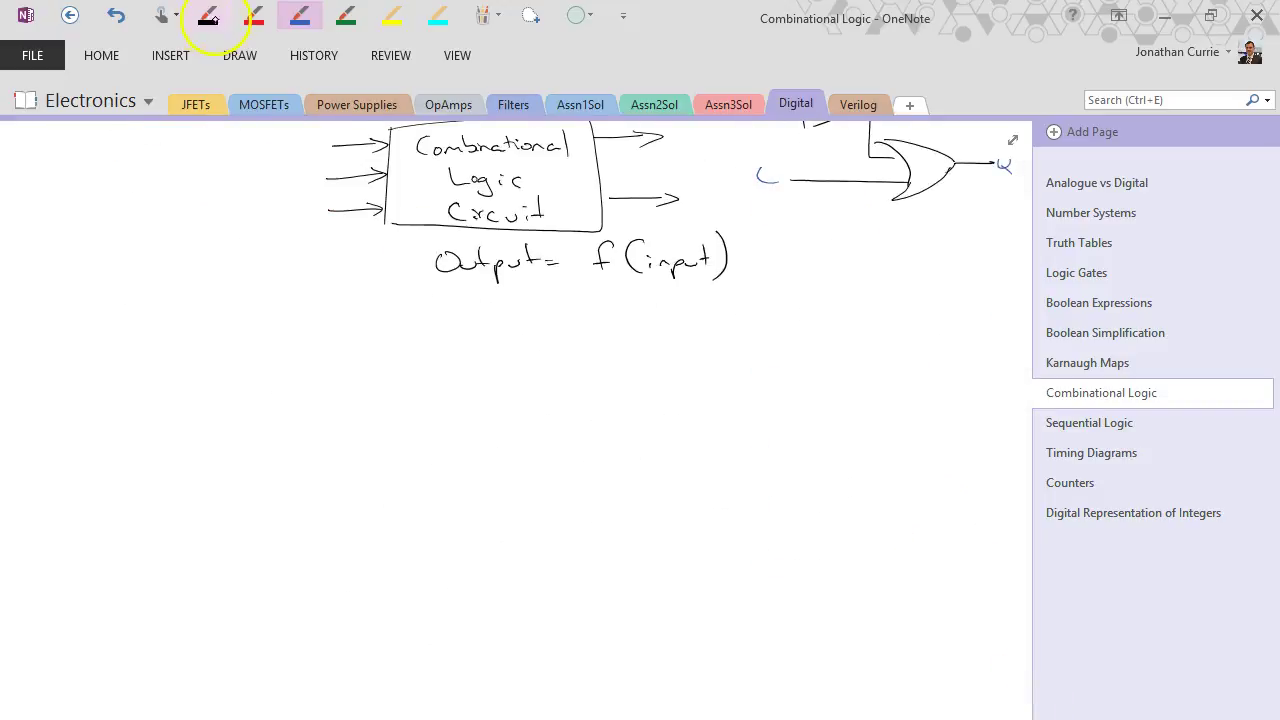
left_click(212, 18)
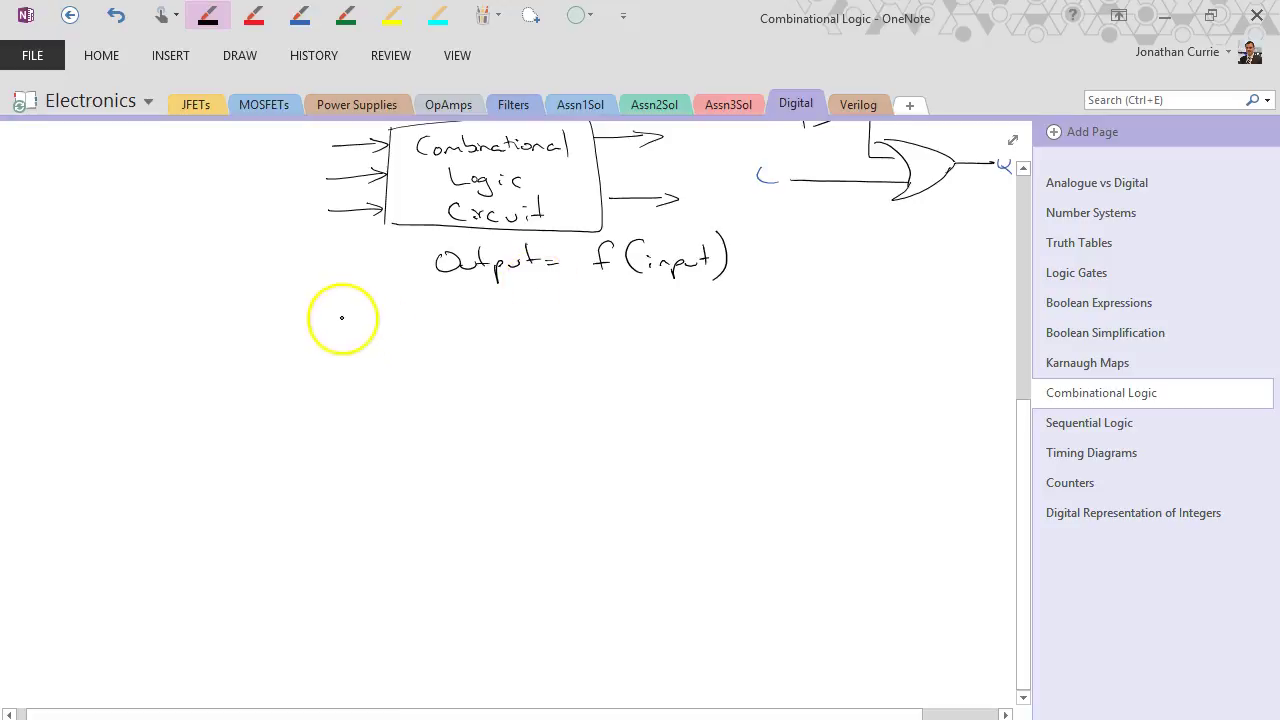
left_click(300, 15)
mouse_move(271, 330)
left_mouse_down()
mouse_move(248, 378)
mouse_move(282, 374)
left_mouse_up()
mouse_move(299, 376)
left_mouse_down()
mouse_move(369, 369)
mouse_move(407, 346)
mouse_move(466, 363)
mouse_move(556, 361)
mouse_move(566, 374)
mouse_move(680, 331)
mouse_move(677, 349)
mouse_move(756, 360)
mouse_move(748, 330)
mouse_move(762, 372)
left_mouse_up()
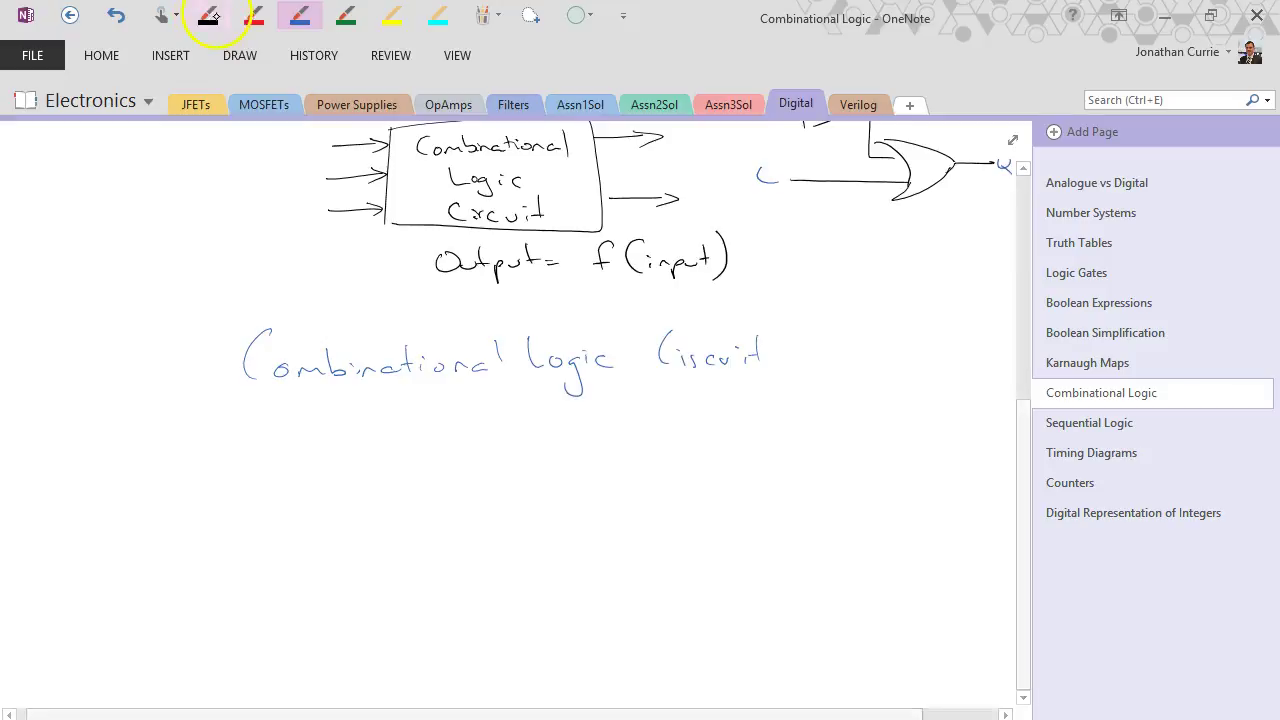
- Write 'Arithmetic & Logic Fcns' in black with an arrow from the heading
left_click(208, 15)
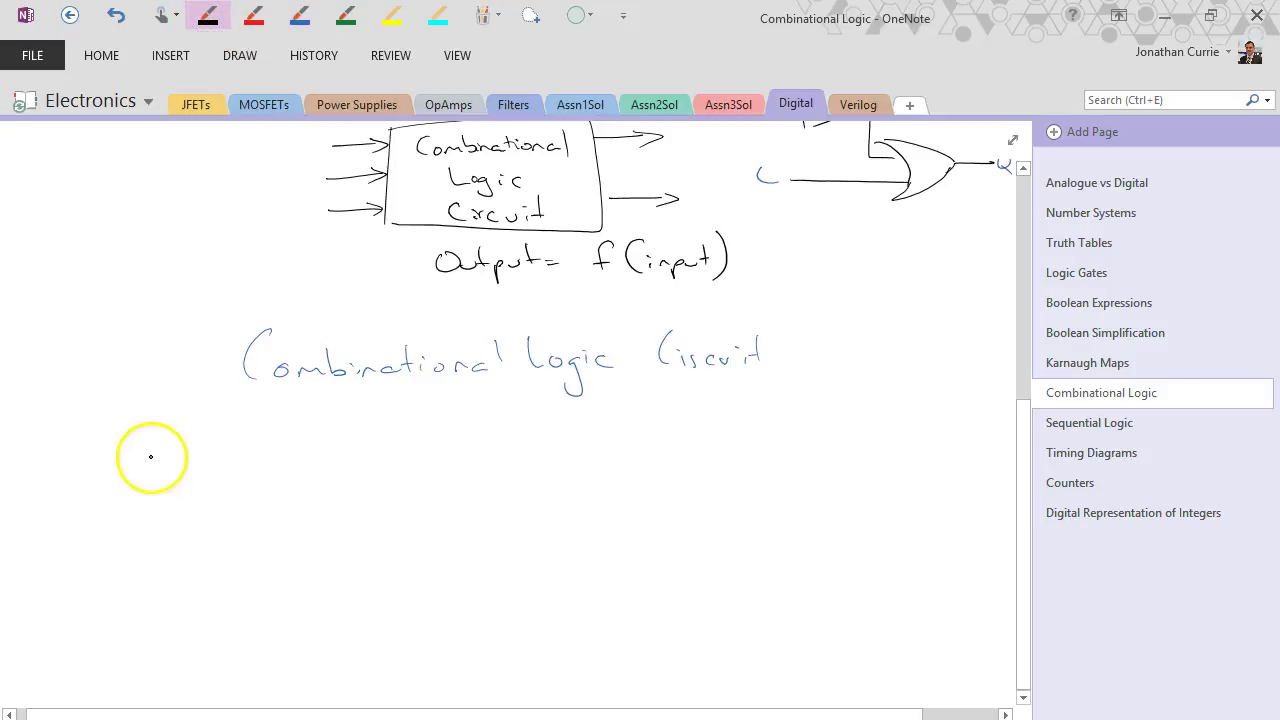
mouse_move(138, 481)
left_mouse_down()
mouse_move(146, 445)
mouse_move(145, 480)
mouse_move(252, 468)
left_mouse_up()
left_click_drag(330, 466, 348, 452)
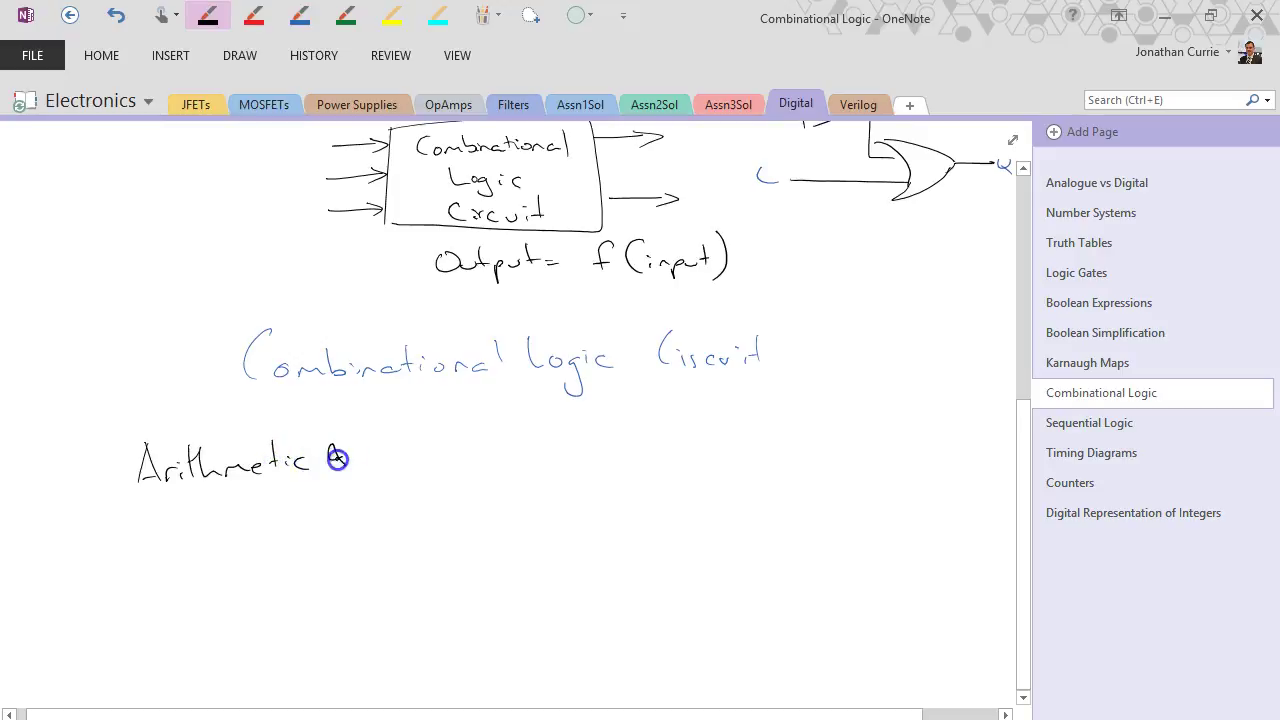
left_click_drag(180, 492, 200, 526)
mouse_move(212, 516)
left_mouse_down()
mouse_move(219, 540)
mouse_move(292, 521)
left_mouse_up()
left_click(236, 513)
mouse_move(292, 497)
left_mouse_down()
mouse_move(313, 496)
mouse_move(306, 509)
left_mouse_up()
mouse_move(327, 510)
left_mouse_down()
mouse_move(320, 520)
mouse_move(347, 522)
left_mouse_up()
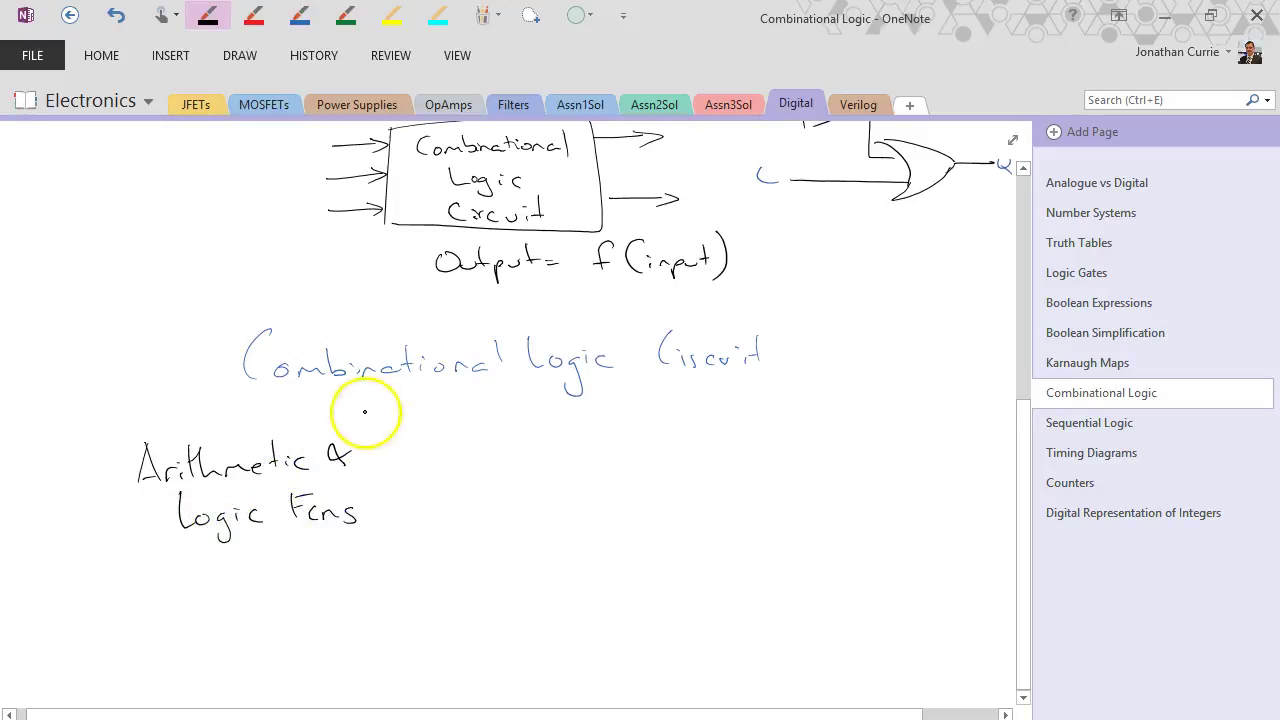
left_click_drag(357, 389, 326, 430)
left_click_drag(331, 414, 343, 427)
- Add the 'Data Transmission' branch with its arrow from the heading
mouse_move(480, 436)
left_mouse_down()
mouse_move(482, 466)
mouse_move(530, 464)
left_mouse_up()
mouse_move(537, 432)
left_mouse_down()
mouse_move(540, 466)
mouse_move(552, 446)
left_mouse_up()
left_click_drag(563, 456, 560, 474)
left_click_drag(452, 491, 476, 518)
mouse_move(464, 492)
left_mouse_down()
mouse_move(584, 510)
mouse_move(634, 502)
left_mouse_up()
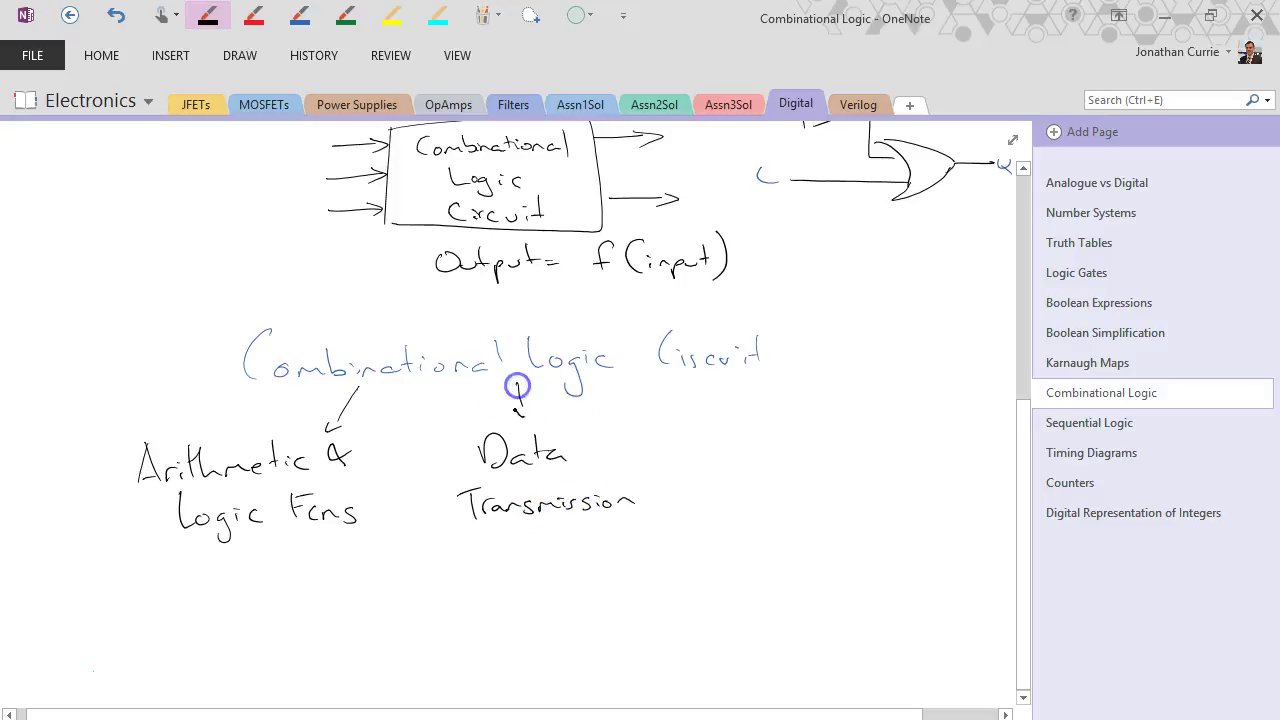
left_click_drag(514, 386, 522, 414)
- Add the 'Code Converters' branch with an arrow from the heading
left_click_drag(745, 424, 740, 462)
left_click_drag(768, 447, 815, 456)
mouse_move(728, 483)
left_mouse_down()
mouse_move(769, 503)
mouse_move(877, 503)
left_mouse_up()
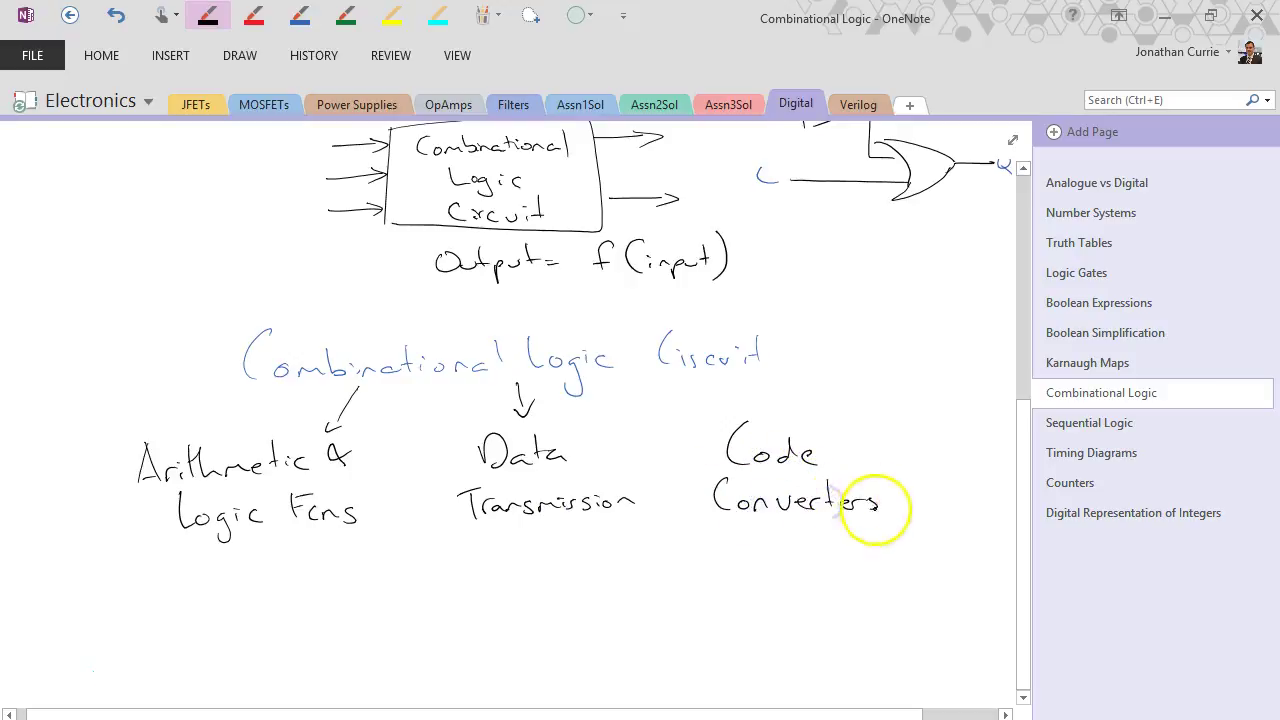
left_click_drag(698, 375, 727, 398)
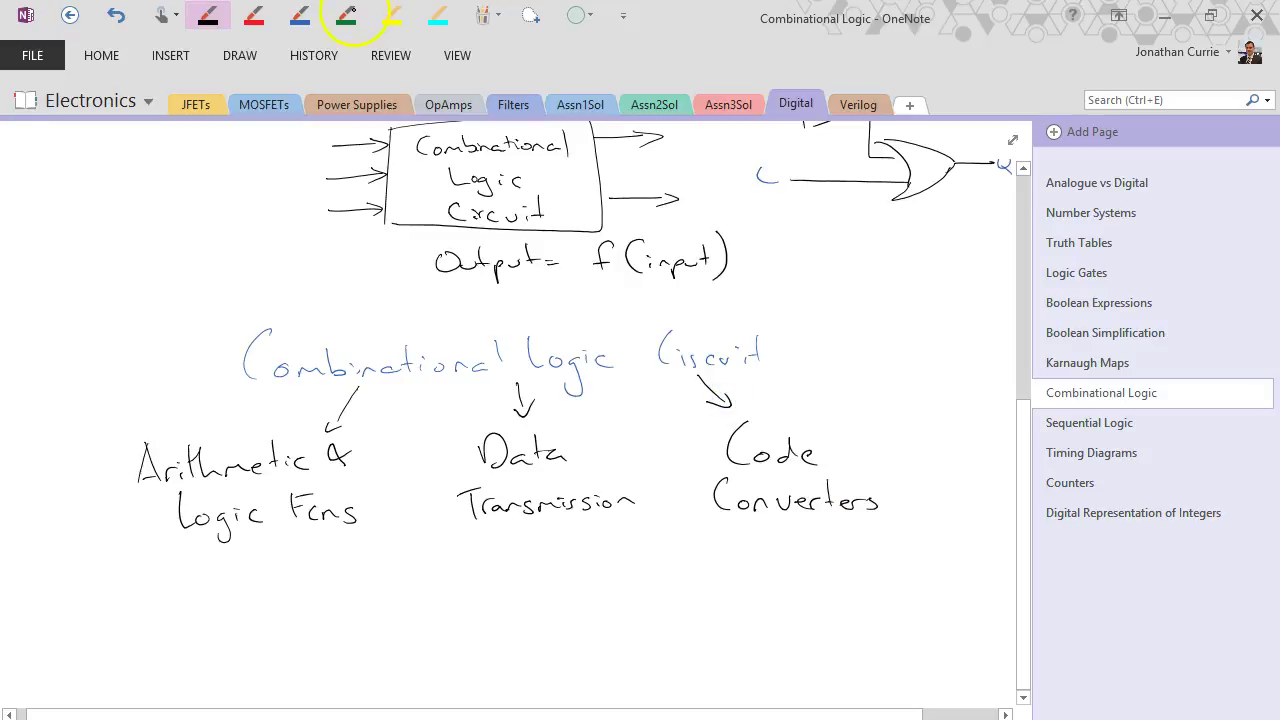
- In green, write 'adders', 'subtractors' and 'multiplexers', 'encoders' under the first two branches
left_click(347, 15)
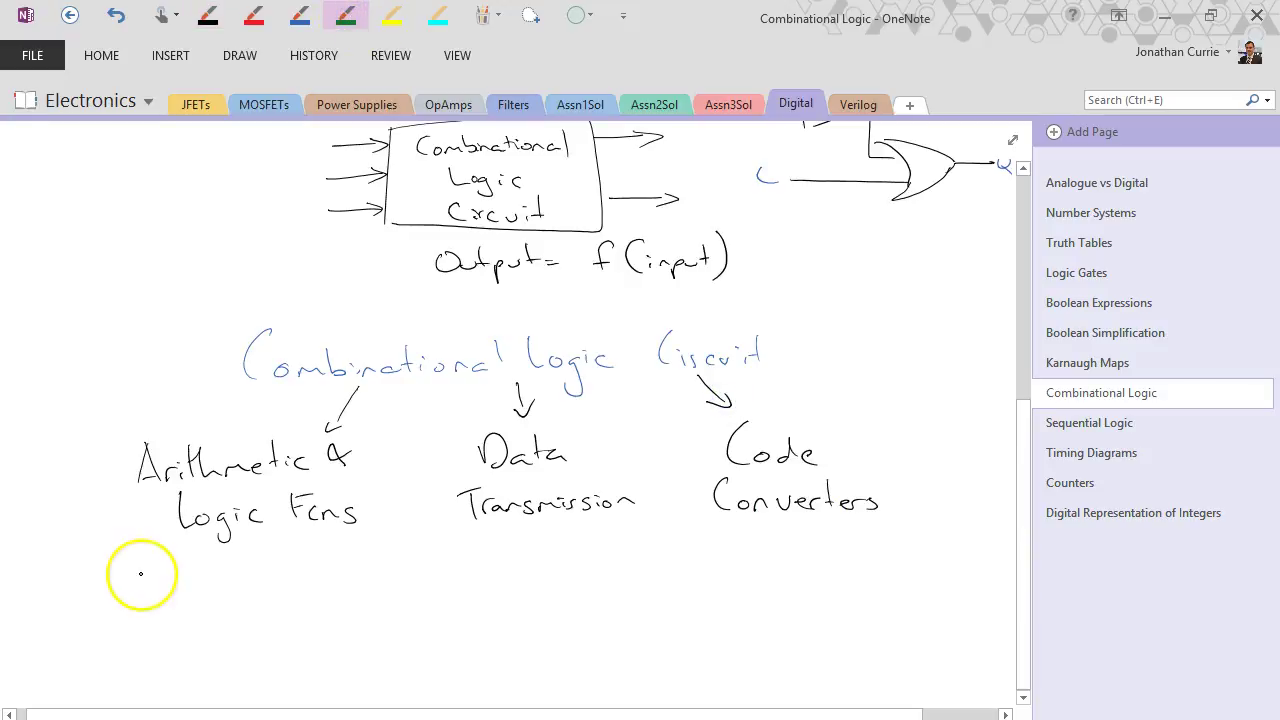
mouse_move(142, 586)
left_mouse_down()
mouse_move(128, 594)
mouse_move(236, 590)
left_mouse_up()
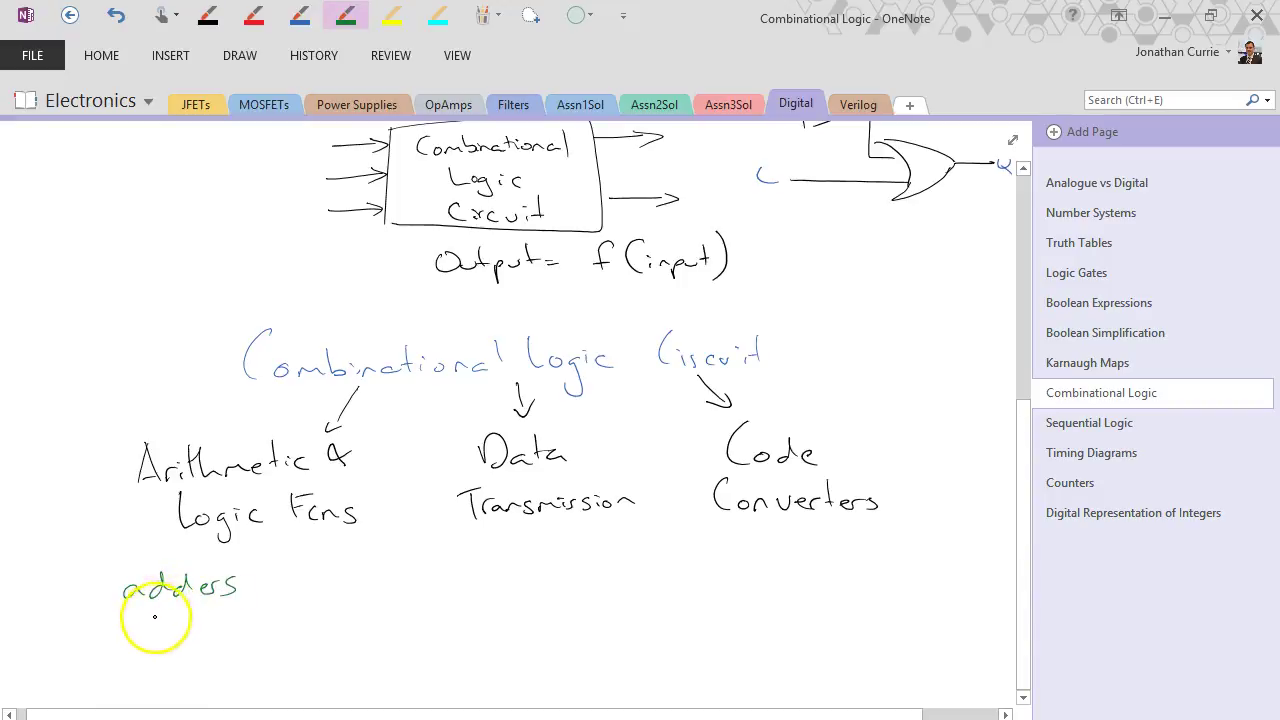
mouse_move(146, 622)
left_mouse_down()
mouse_move(135, 636)
mouse_move(170, 634)
left_mouse_up()
mouse_move(178, 612)
left_mouse_down()
mouse_move(189, 630)
mouse_move(211, 622)
left_mouse_up()
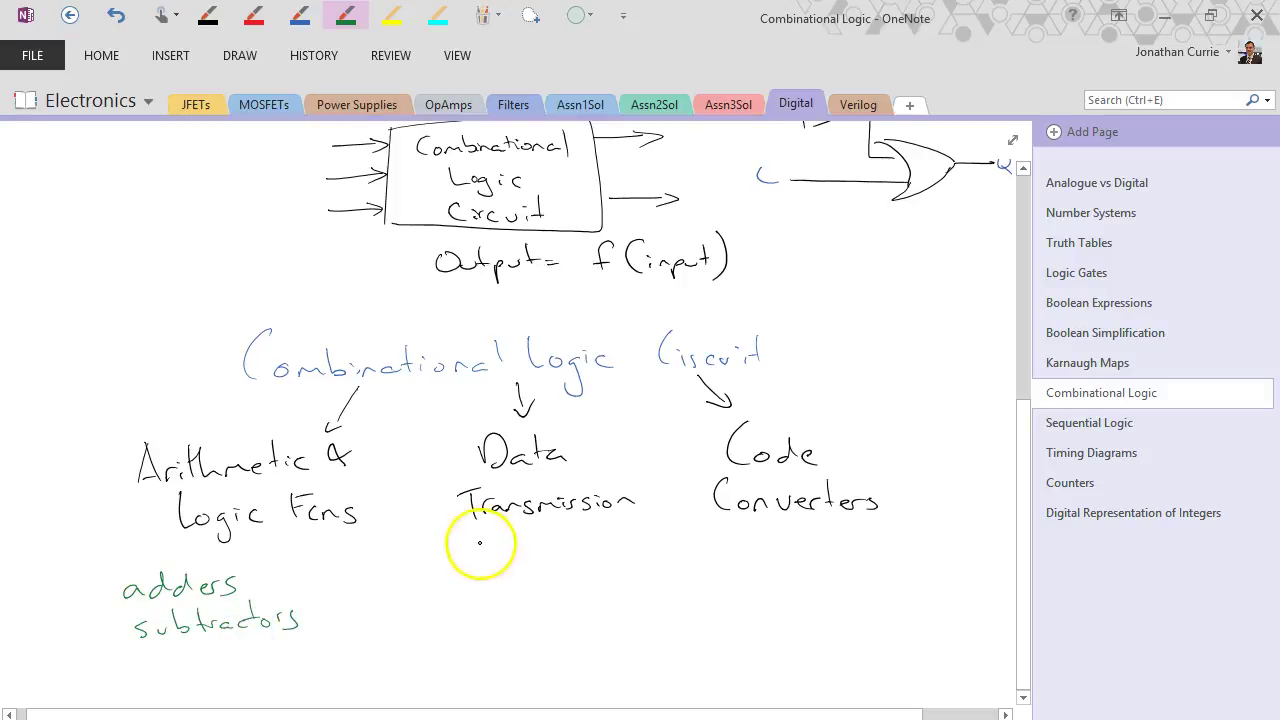
left_click_drag(457, 564, 477, 553)
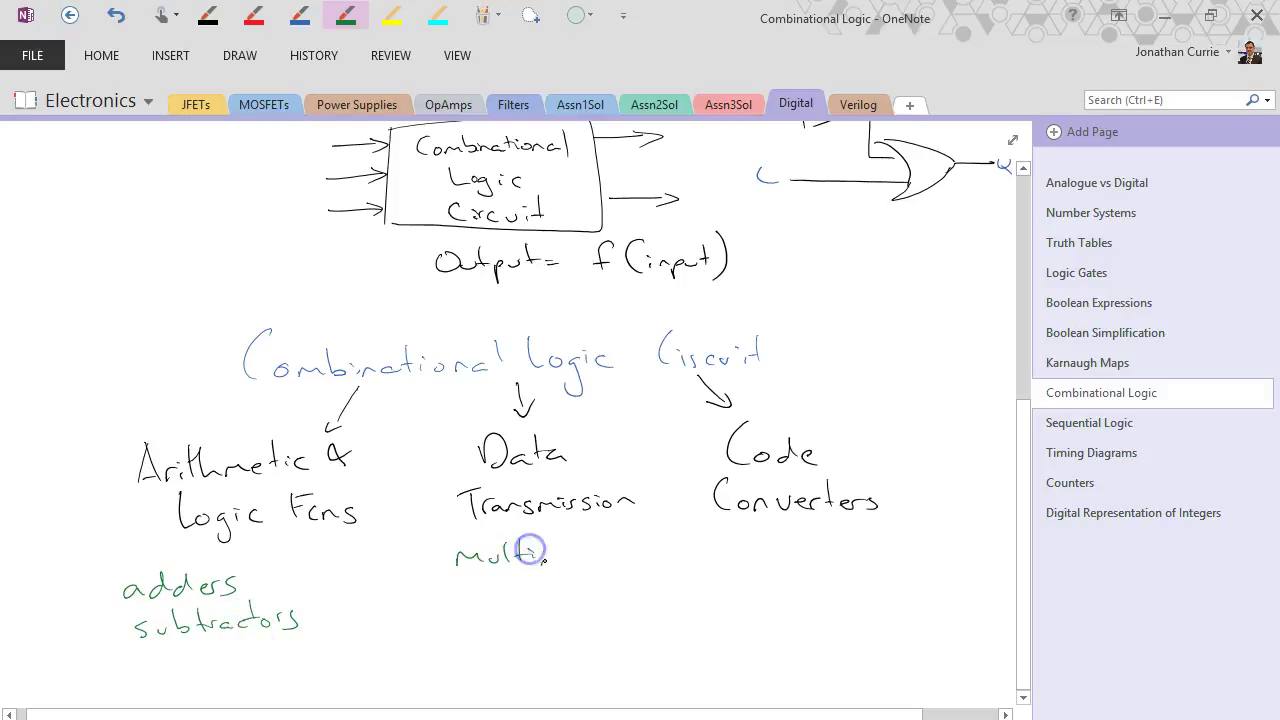
left_click_drag(624, 546, 630, 558)
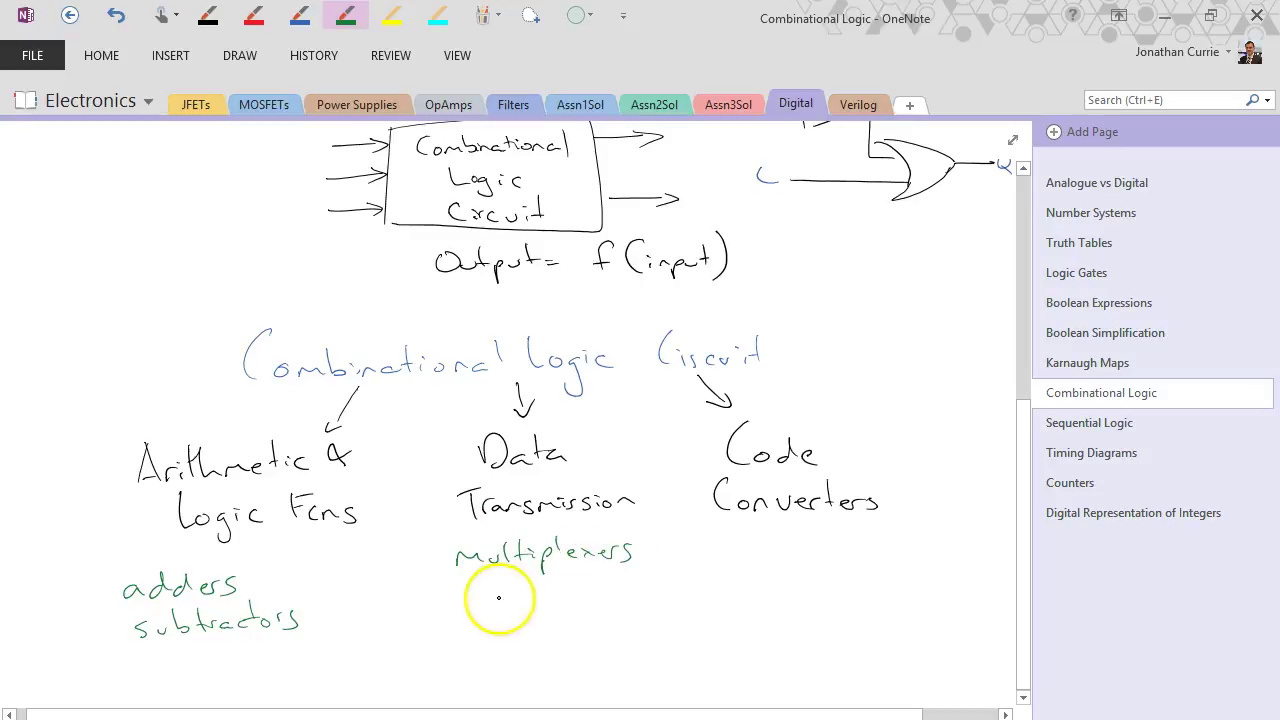
left_click_drag(465, 609, 465, 609)
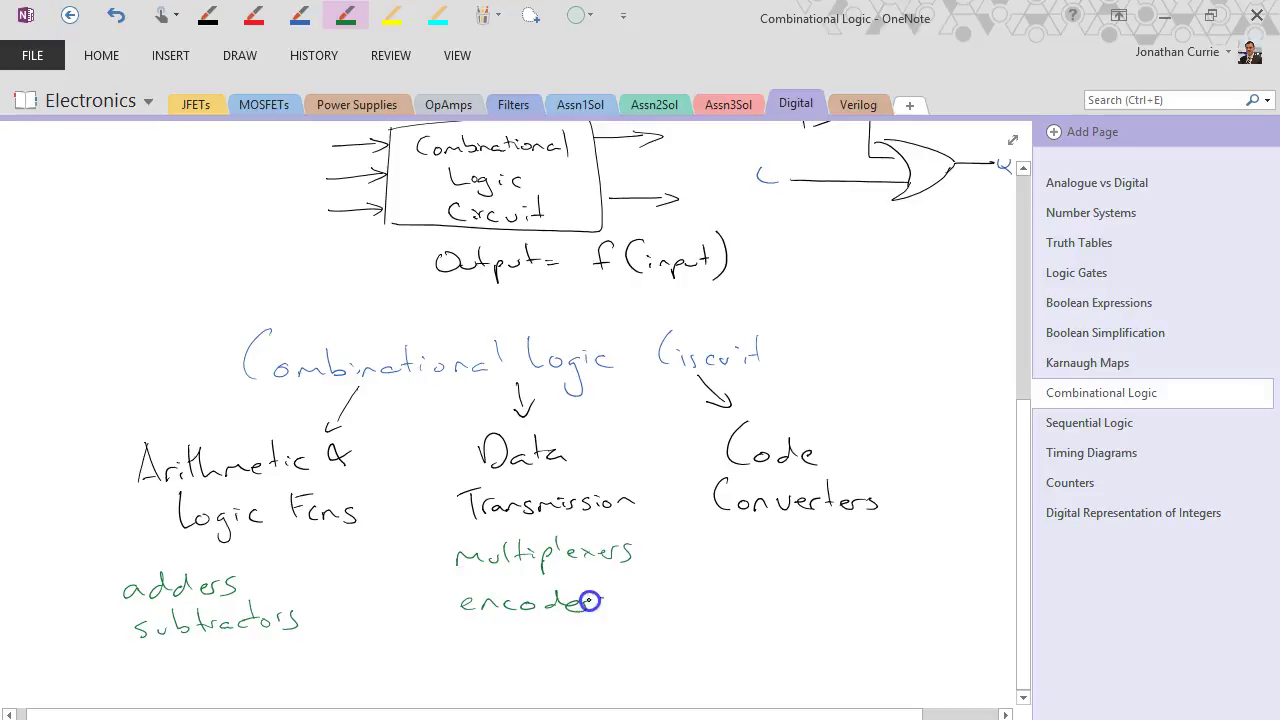
left_click_drag(590, 601, 606, 603)
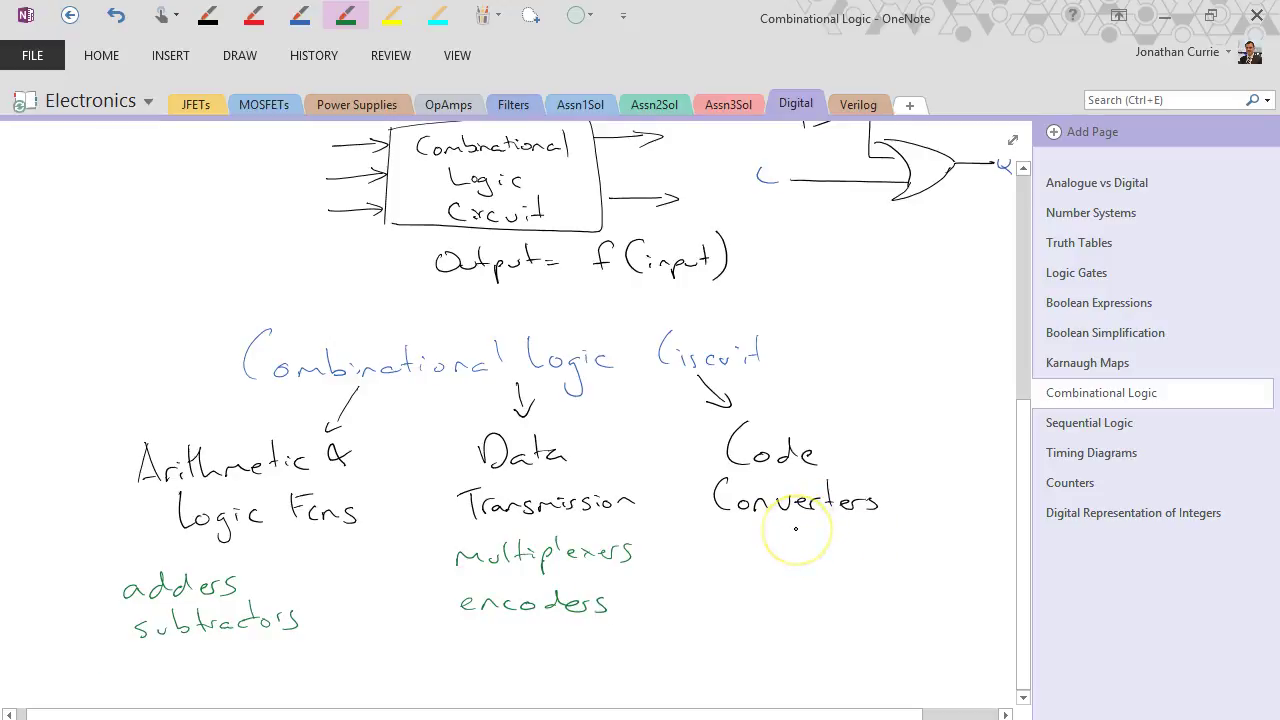
- Write 'Binary', 'BCD', '7-seg' under Code Converters and mark multiplexers with an arrow
mouse_move(745, 534)
left_mouse_down()
mouse_move(822, 543)
mouse_move(828, 565)
mouse_move(790, 584)
left_mouse_up()
left_click_drag(798, 574, 812, 590)
left_click_drag(737, 622, 749, 637)
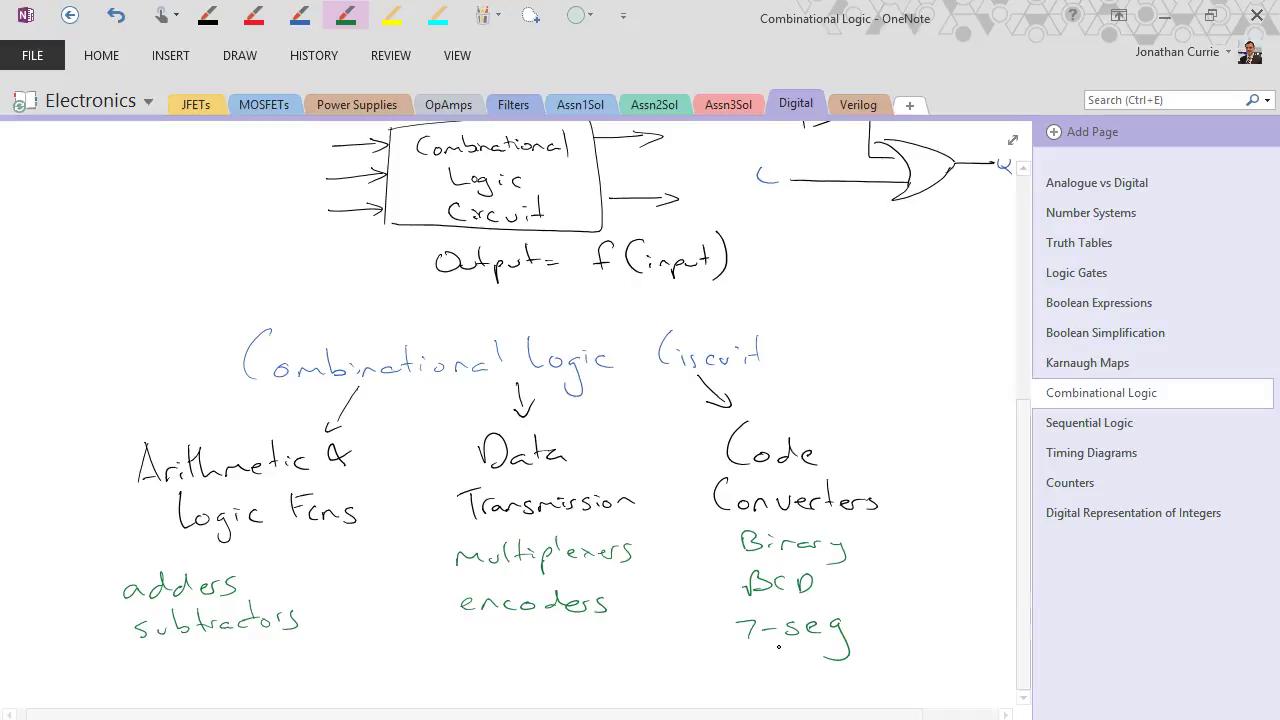
left_click(1023, 690)
left_click(416, 370)
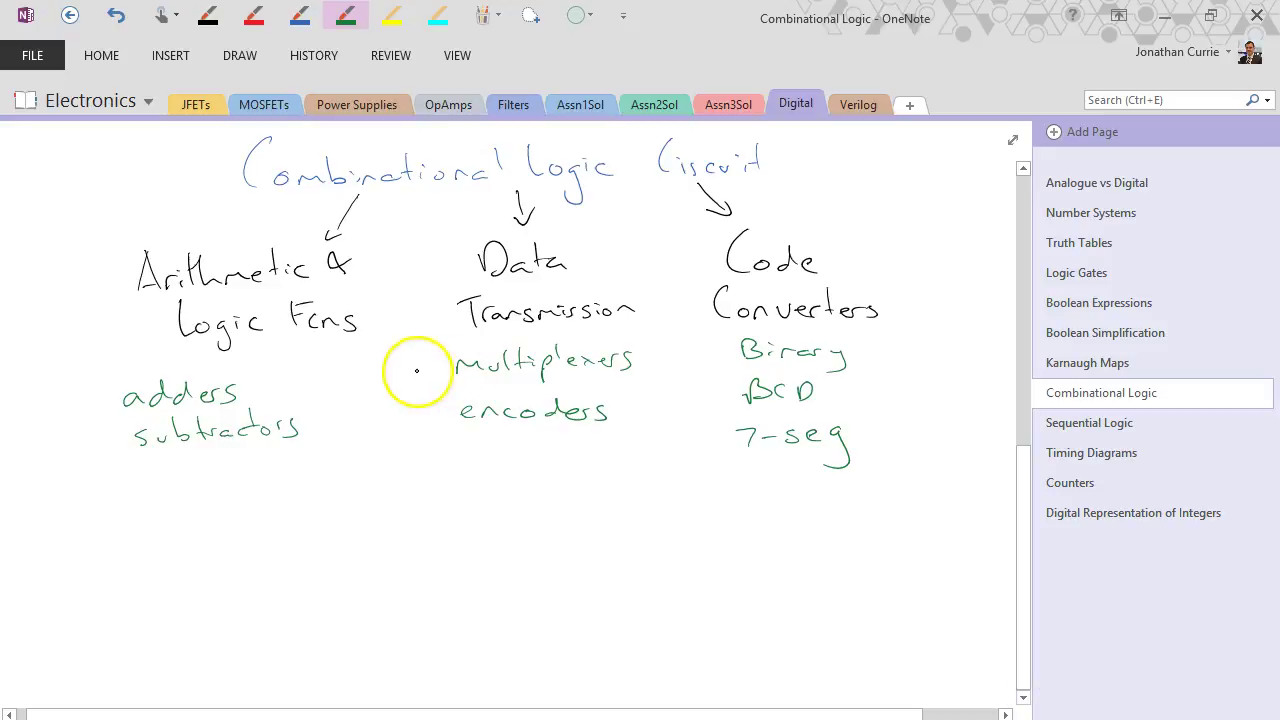
- Handwrite 'Multiplexer' in blue ink in the blank space below the example lists
left_click(1023, 690)
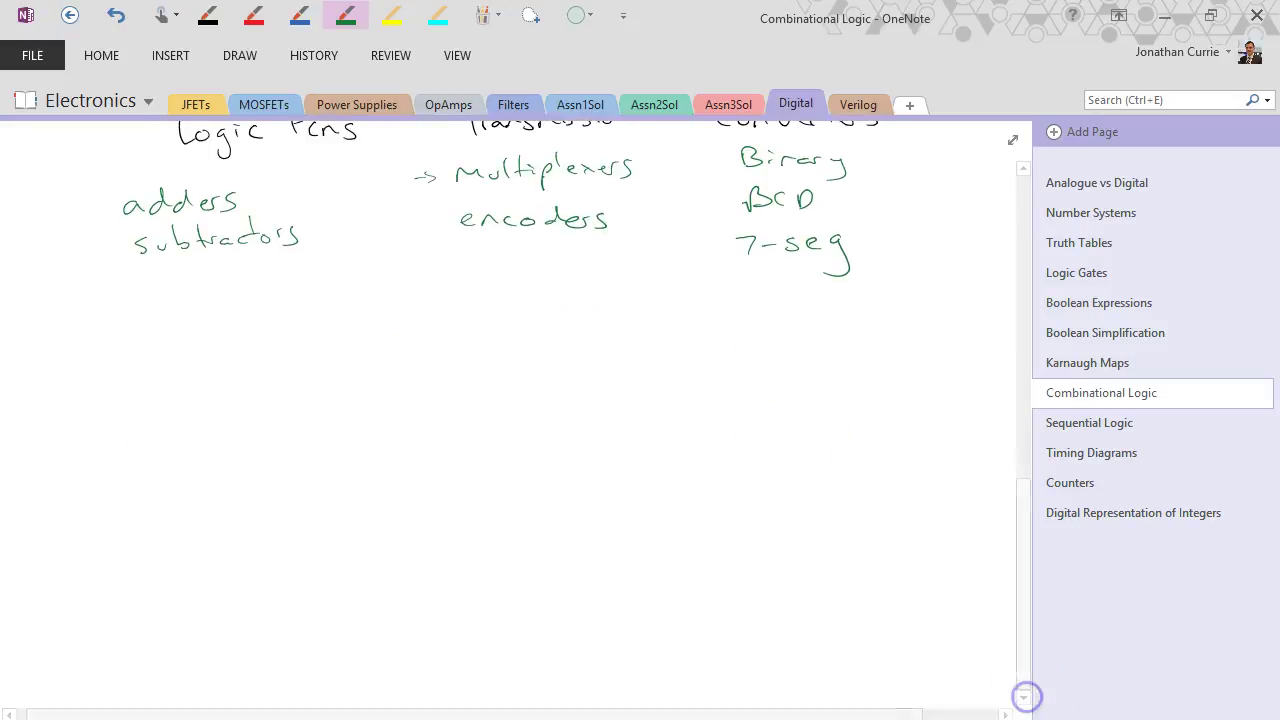
left_click(297, 16)
left_click_drag(86, 392, 112, 356)
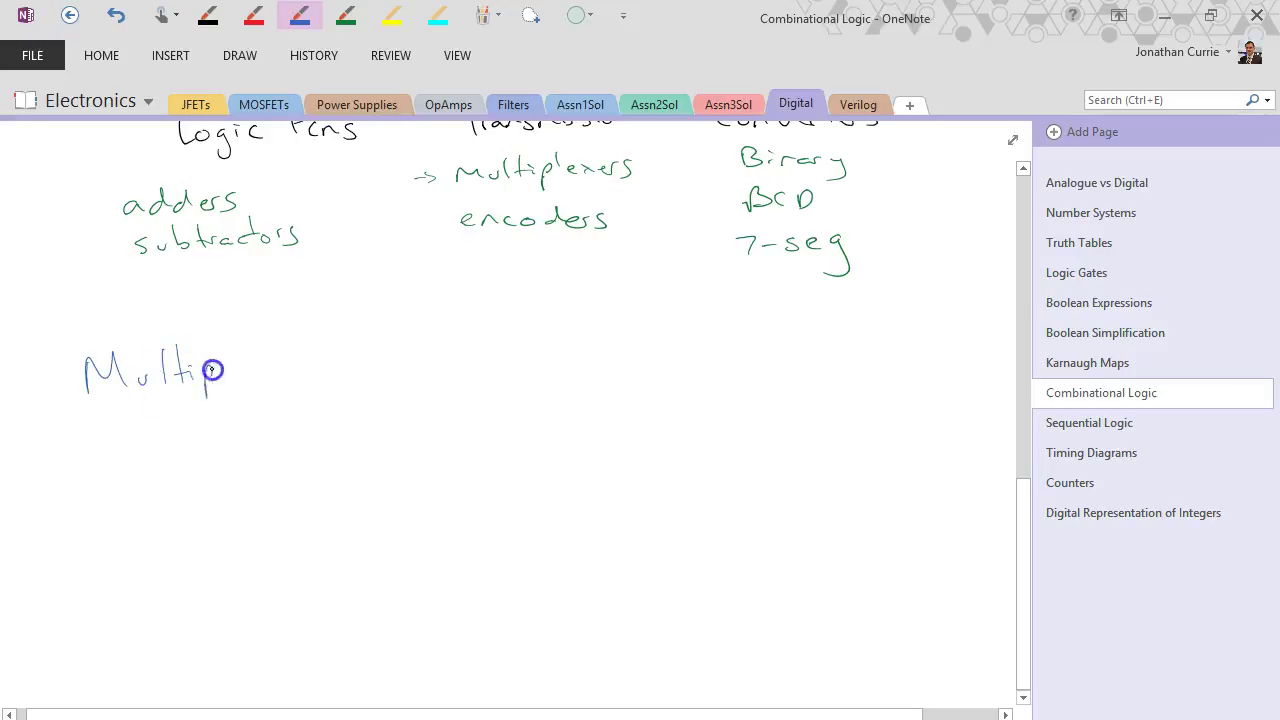
left_click_drag(258, 365, 299, 370)
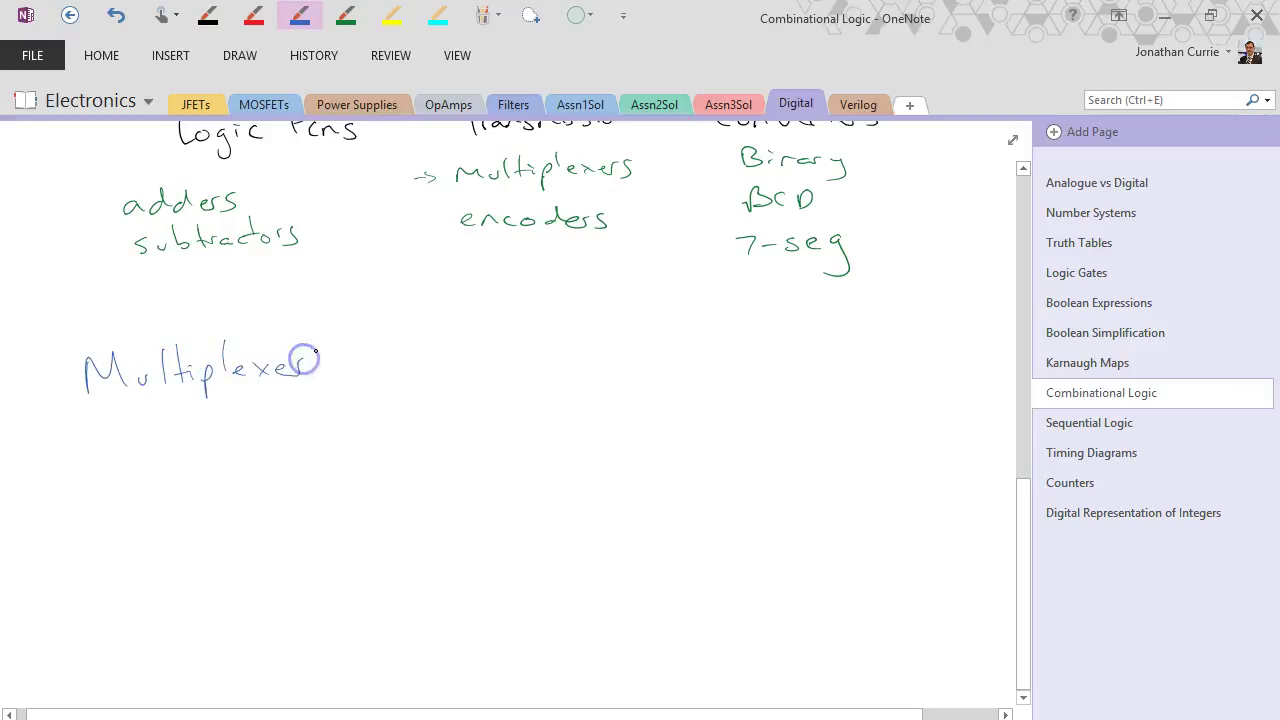
left_click(210, 15)
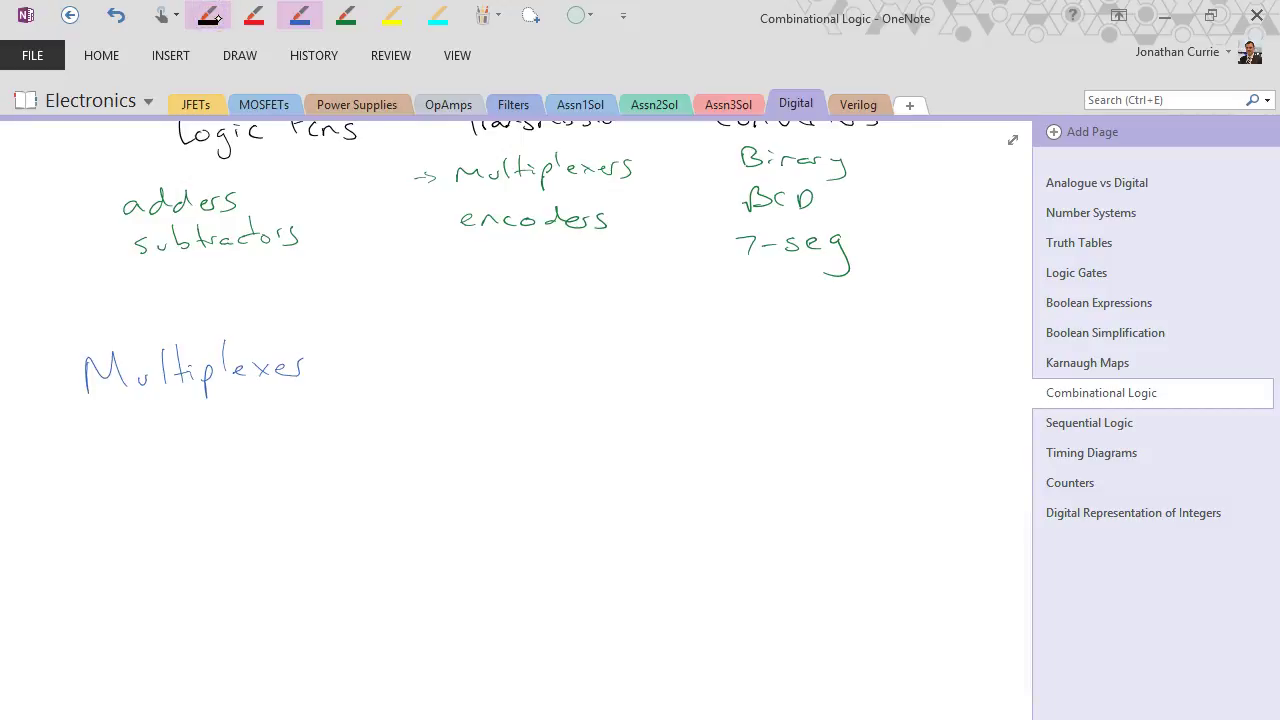
- Draw an L-shaped outline labelled µC with input lines ADC0 to ADC3
mouse_move(520, 378)
left_mouse_down()
mouse_move(515, 444)
mouse_move(520, 580)
mouse_move(537, 378)
mouse_move(680, 377)
left_mouse_up()
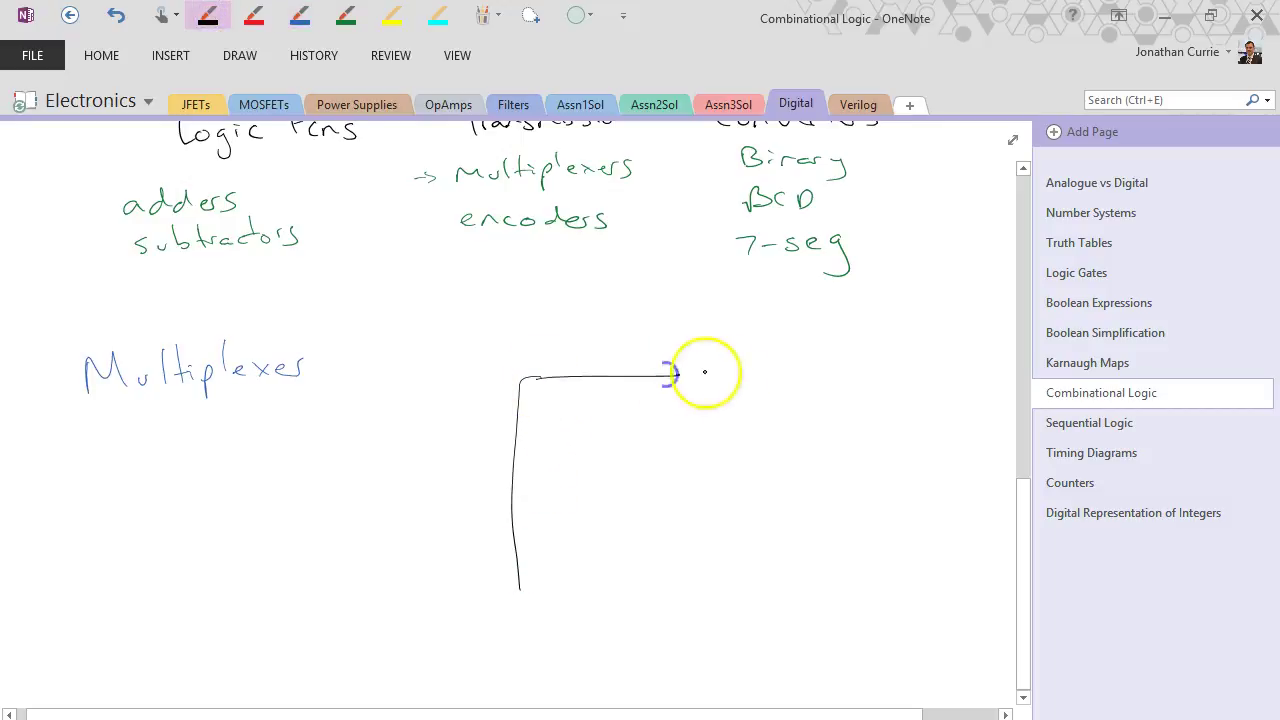
left_click_drag(576, 366, 640, 354)
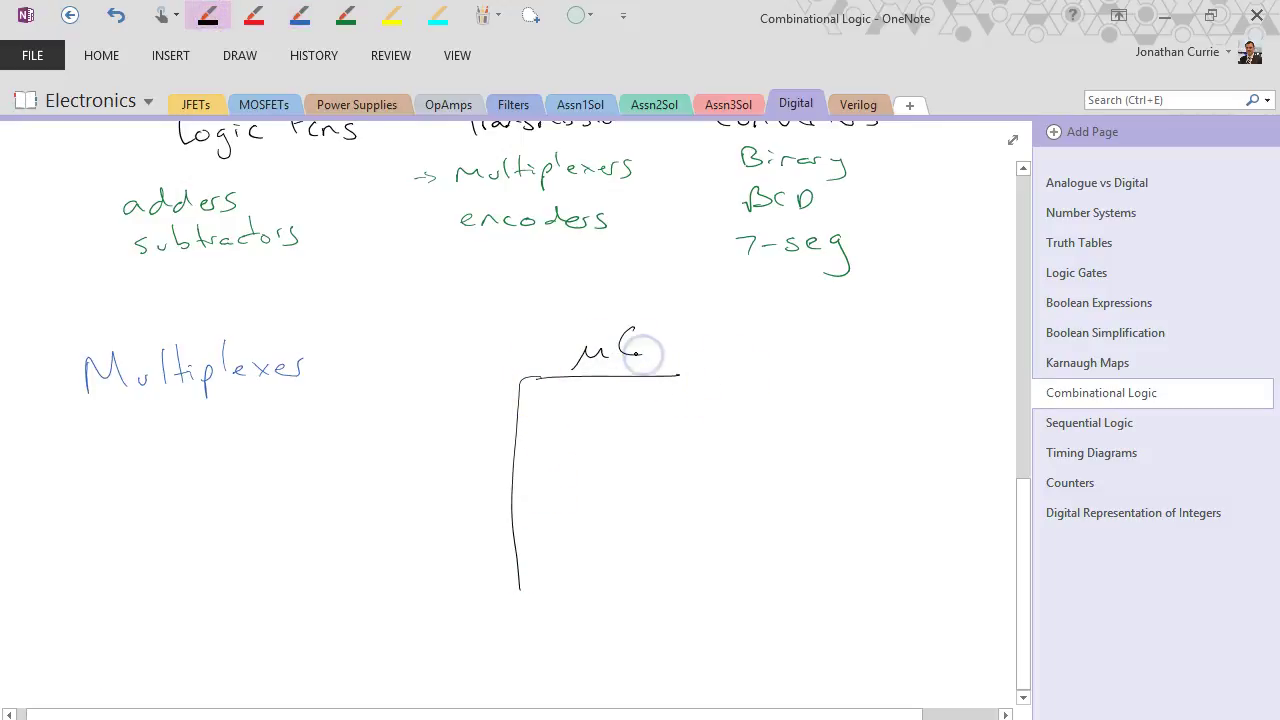
left_click_drag(484, 411, 513, 411)
mouse_move(485, 488)
left_mouse_down()
mouse_move(513, 487)
mouse_move(513, 518)
left_mouse_up()
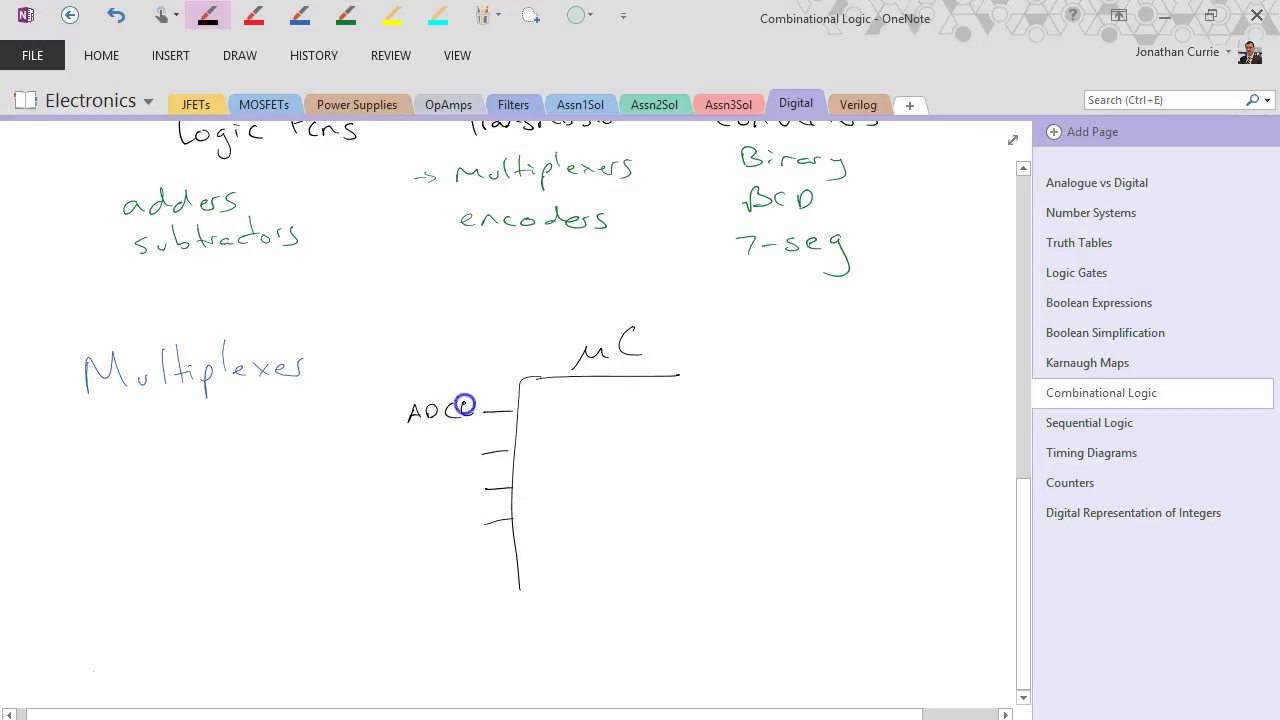
left_click_drag(464, 404, 470, 410)
mouse_move(408, 468)
left_mouse_down()
mouse_move(414, 450)
mouse_move(420, 466)
left_mouse_up()
mouse_move(416, 460)
left_mouse_down()
mouse_move(452, 447)
mouse_move(458, 464)
mouse_move(414, 488)
left_mouse_up()
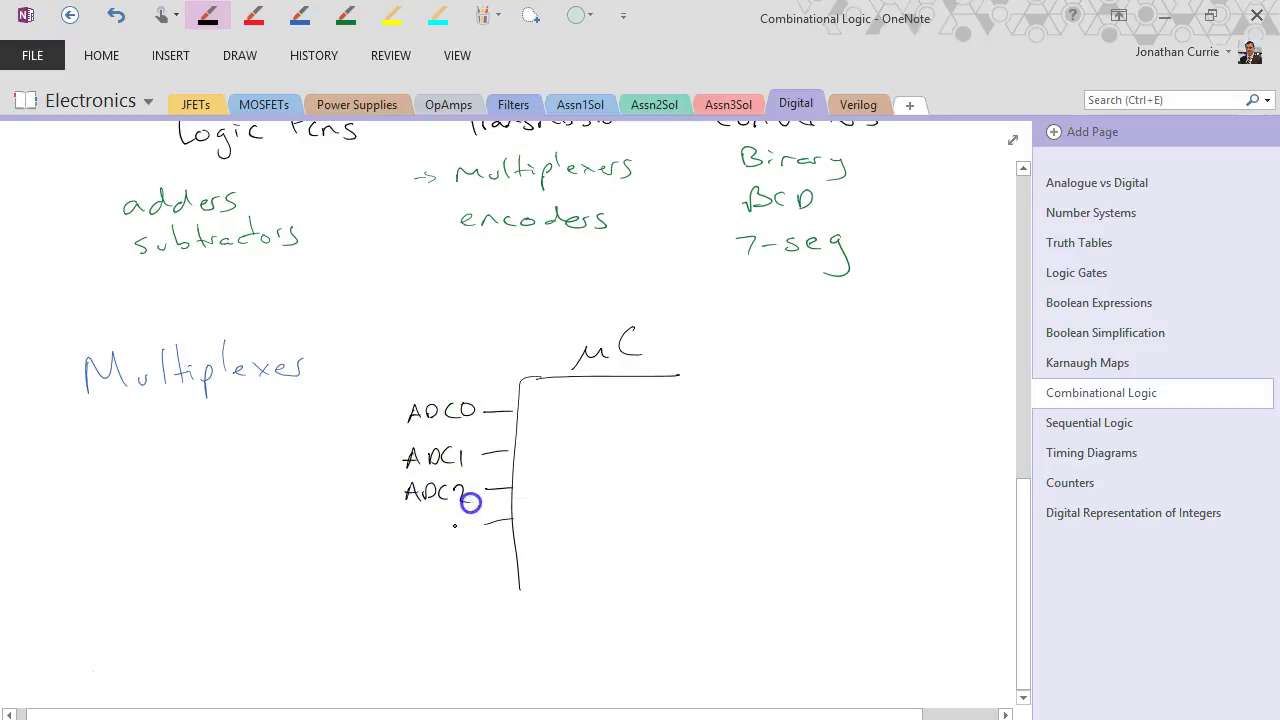
left_click_drag(405, 533, 413, 519)
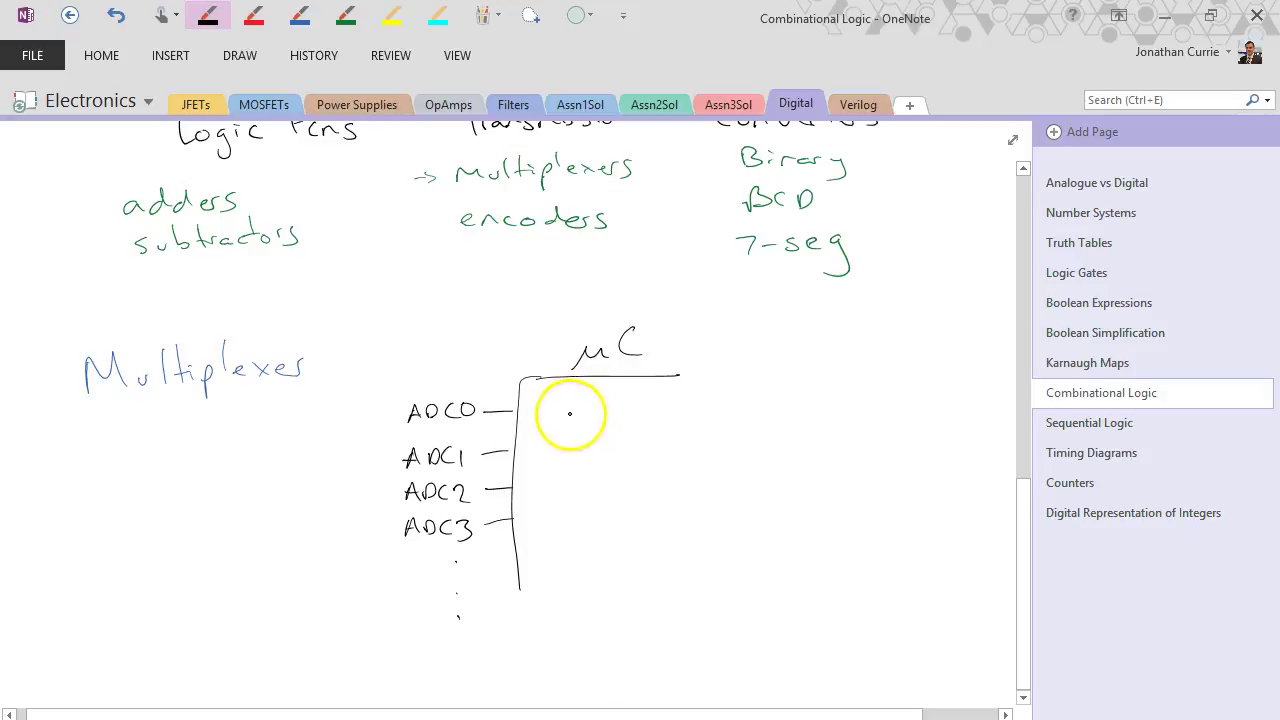
- Draw a trapezoid mux wiring ADC0–ADC3 into one ADC box marked '1x'
left_click_drag(572, 420, 574, 508)
mouse_move(571, 405)
left_mouse_down()
mouse_move(618, 417)
mouse_move(619, 515)
left_mouse_up()
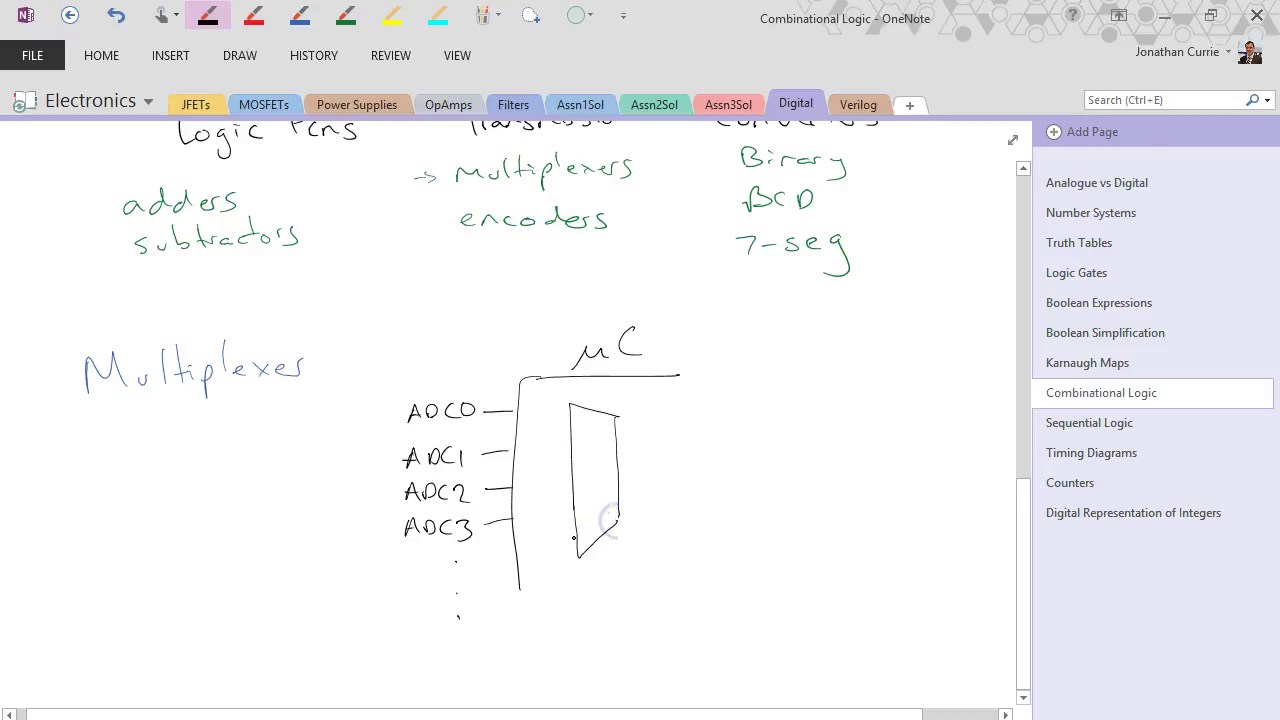
left_click_drag(517, 411, 565, 411)
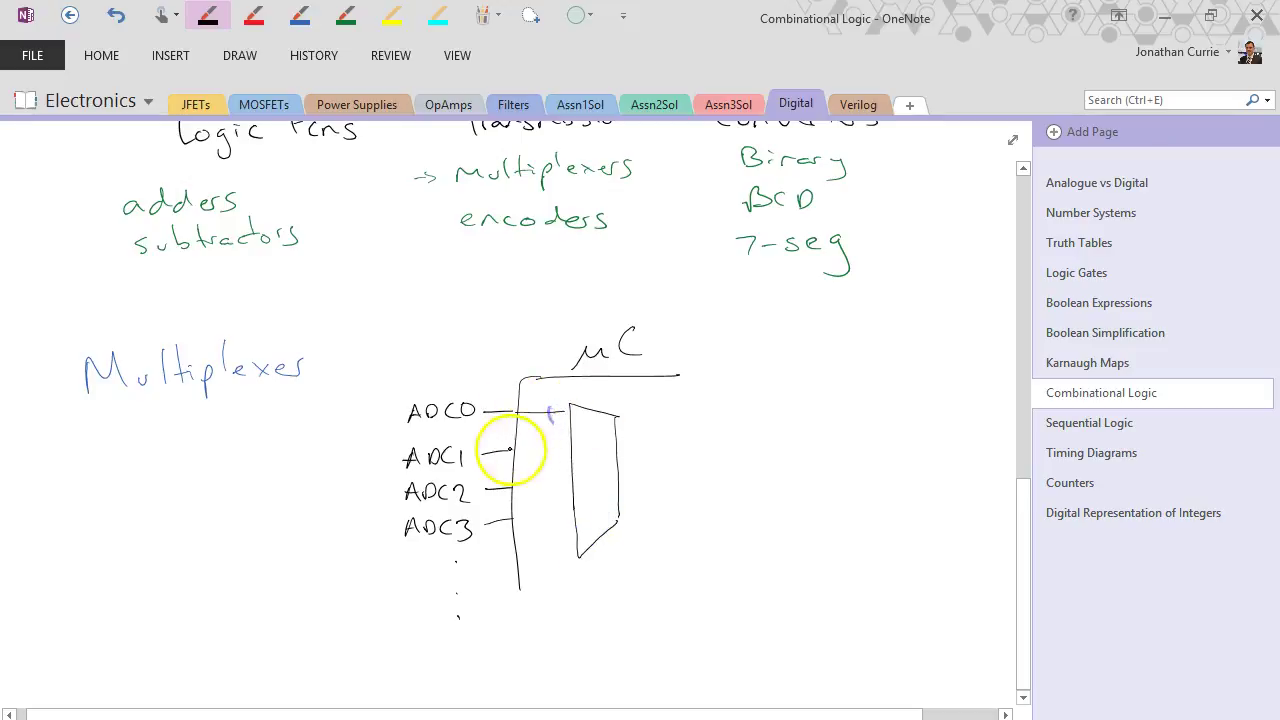
left_click_drag(518, 451, 575, 449)
left_click_drag(512, 486, 568, 483)
left_click_drag(513, 518, 569, 516)
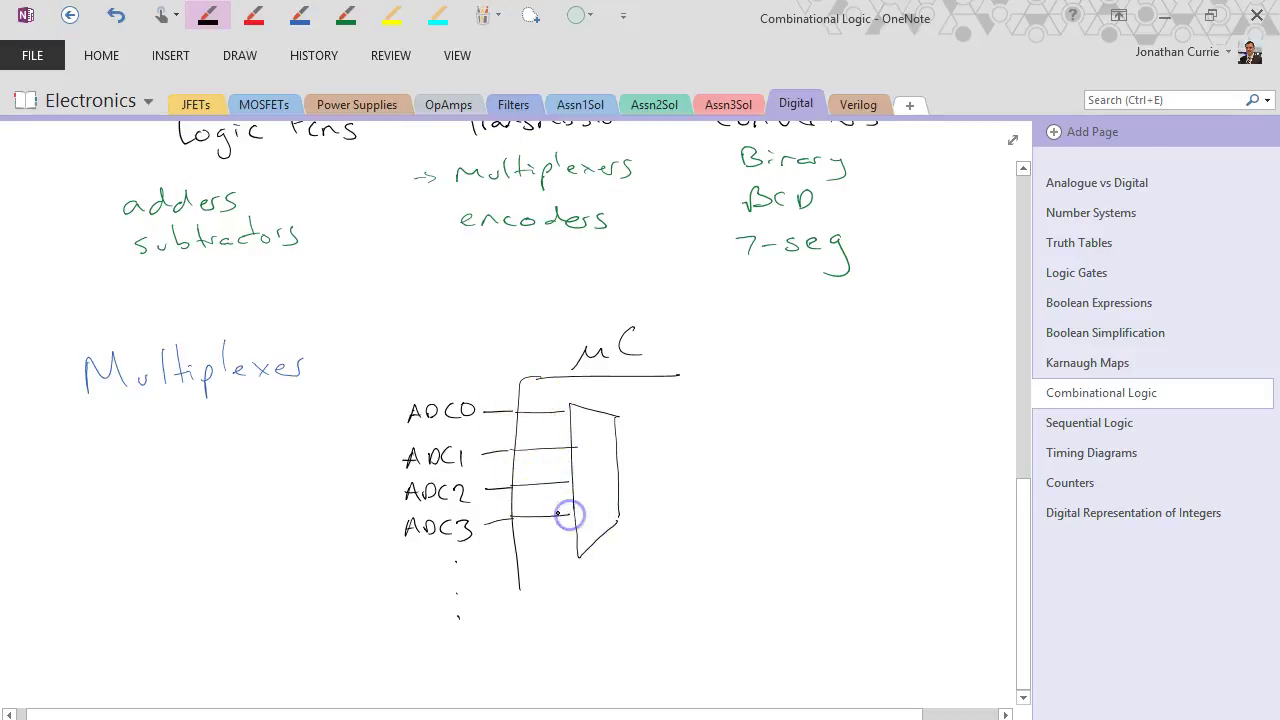
mouse_move(622, 461)
left_mouse_down()
mouse_move(672, 456)
mouse_move(685, 486)
mouse_move(763, 431)
mouse_move(768, 498)
mouse_move(698, 488)
mouse_move(715, 471)
mouse_move(700, 466)
mouse_move(727, 455)
mouse_move(725, 468)
mouse_move(756, 472)
left_mouse_up()
left_click_drag(679, 375, 781, 371)
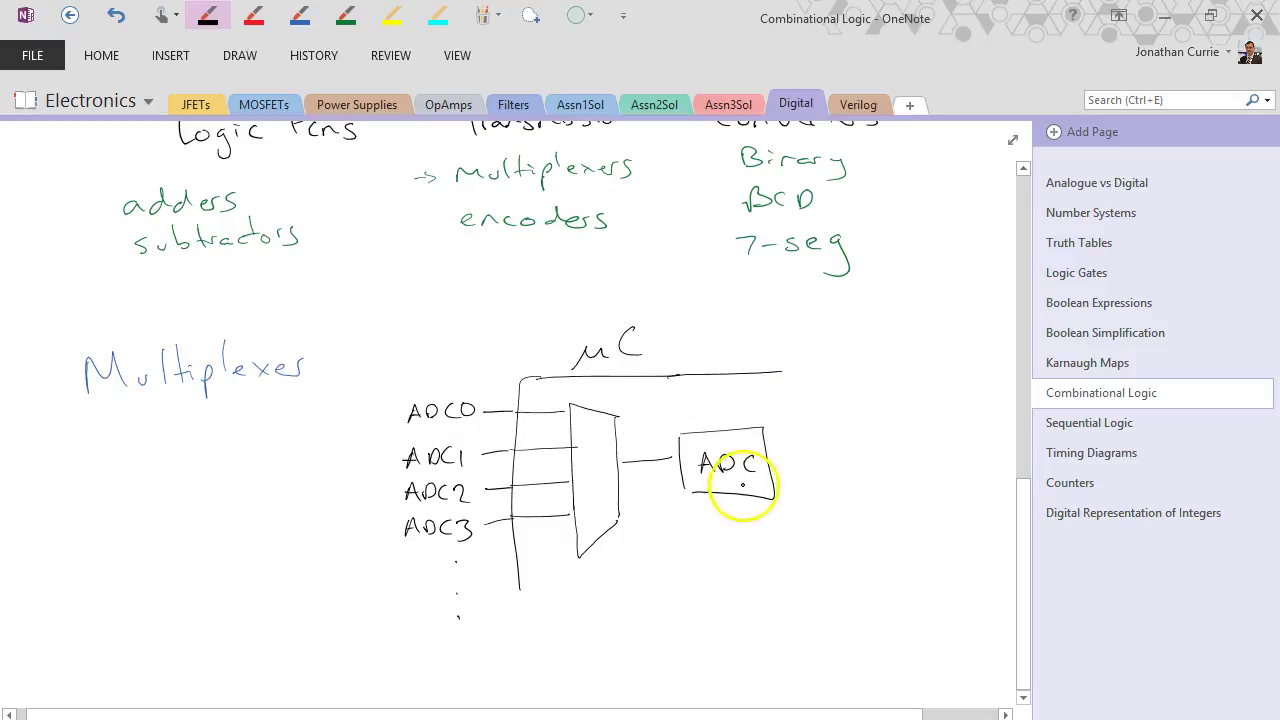
left_click_drag(701, 423, 700, 408)
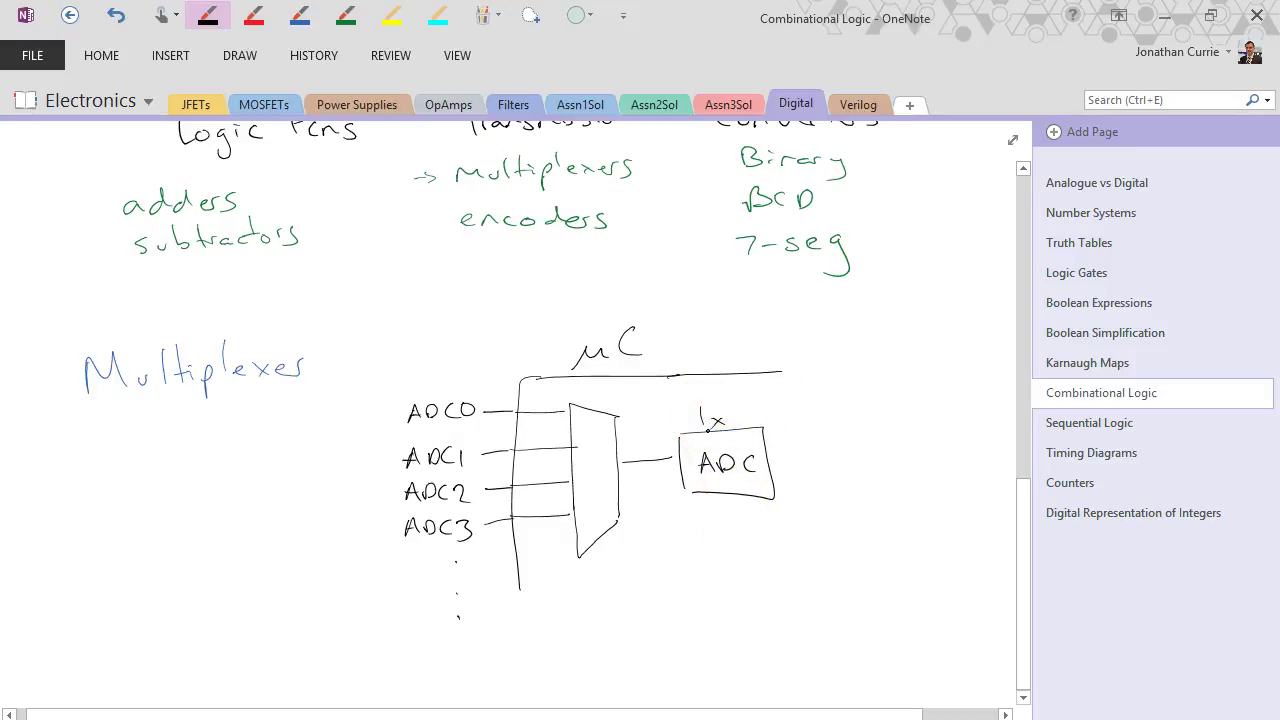
- Number the mux inputs 0–3 and draw a red switch arrow from output to input 0
left_click(576, 417)
left_click_drag(584, 502, 588, 514)
left_click(253, 15)
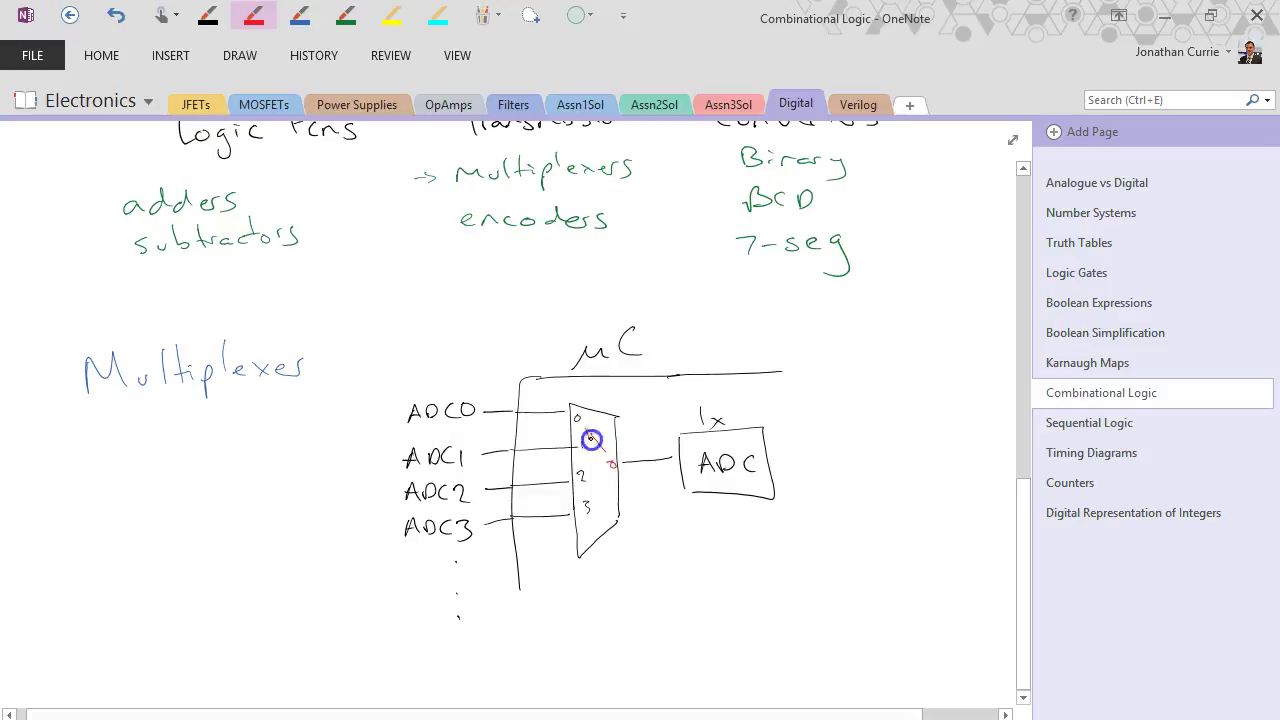
mouse_move(591, 440)
left_mouse_down()
mouse_move(586, 424)
mouse_move(597, 431)
left_mouse_up()
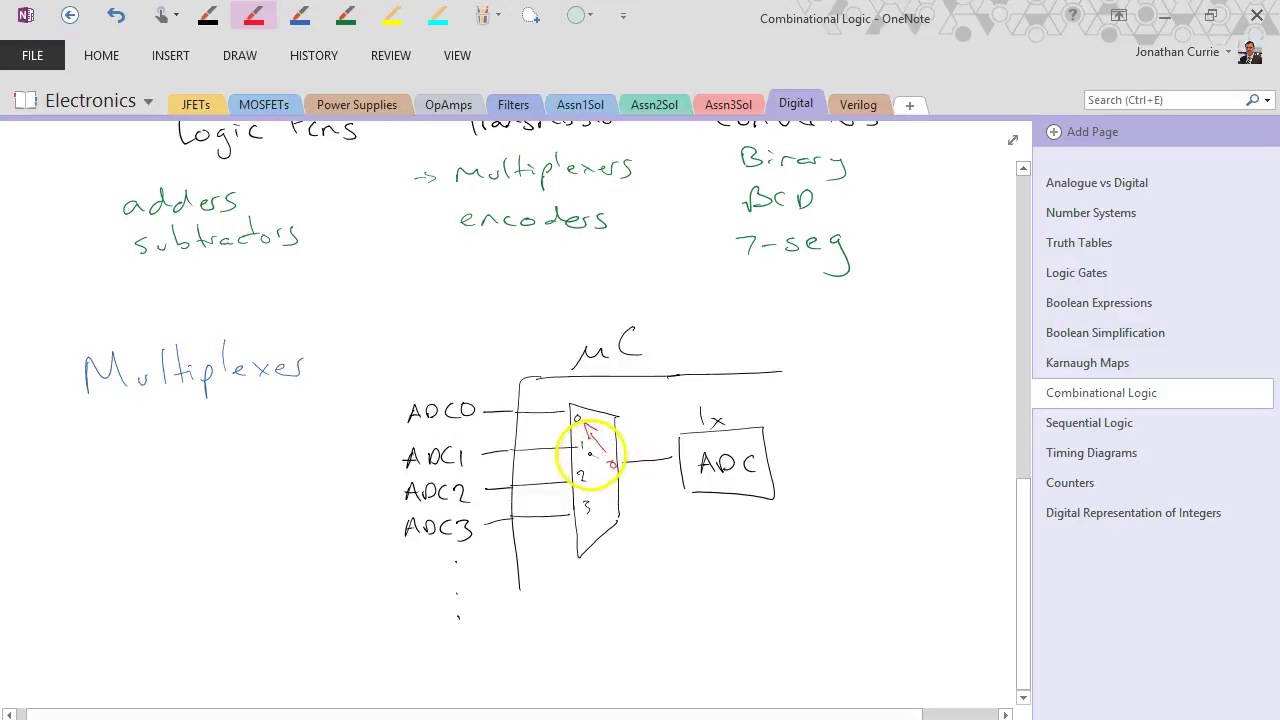
left_click(610, 467)
mouse_move(601, 497)
left_mouse_down()
mouse_move(600, 430)
mouse_move(604, 460)
left_mouse_up()
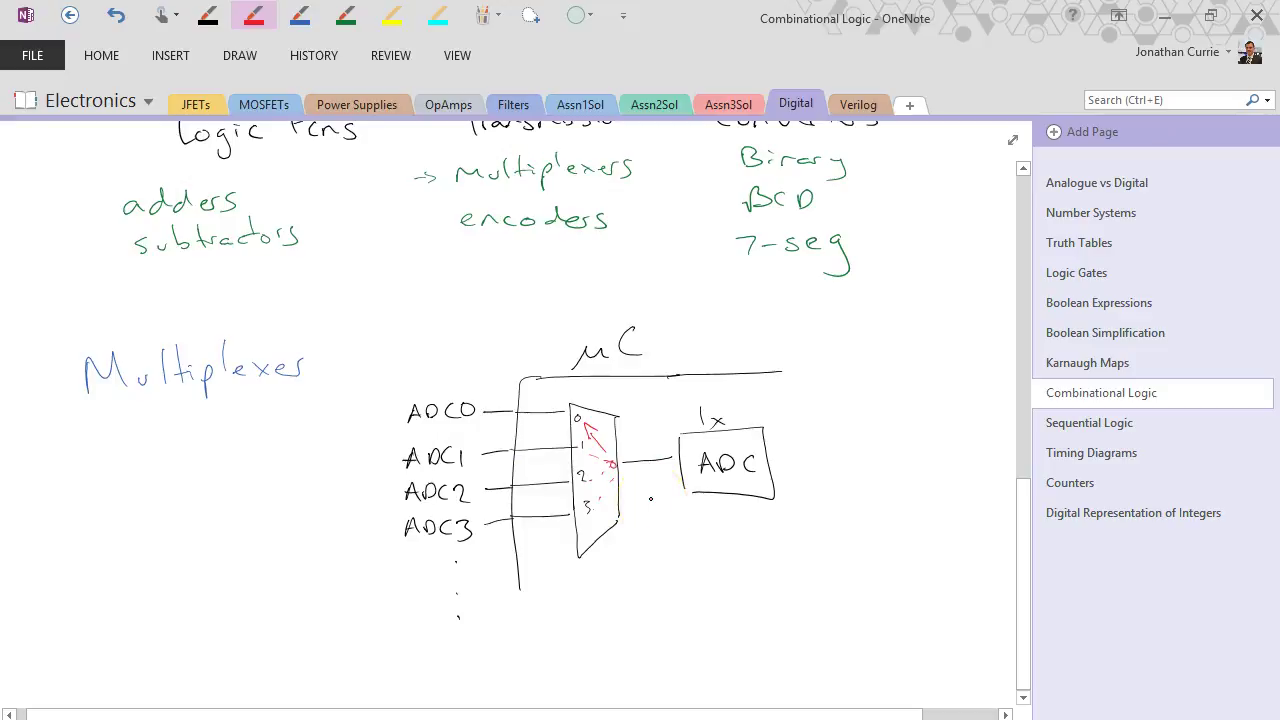
left_click(298, 20)
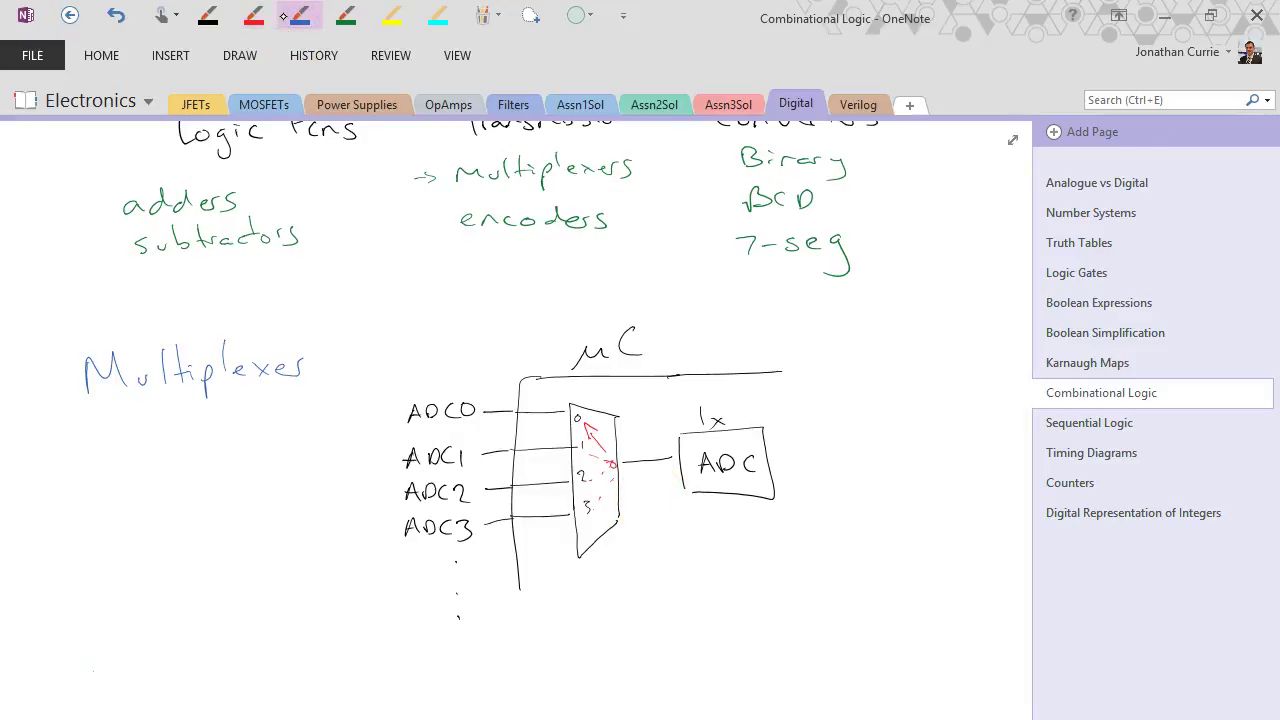
left_click(206, 17)
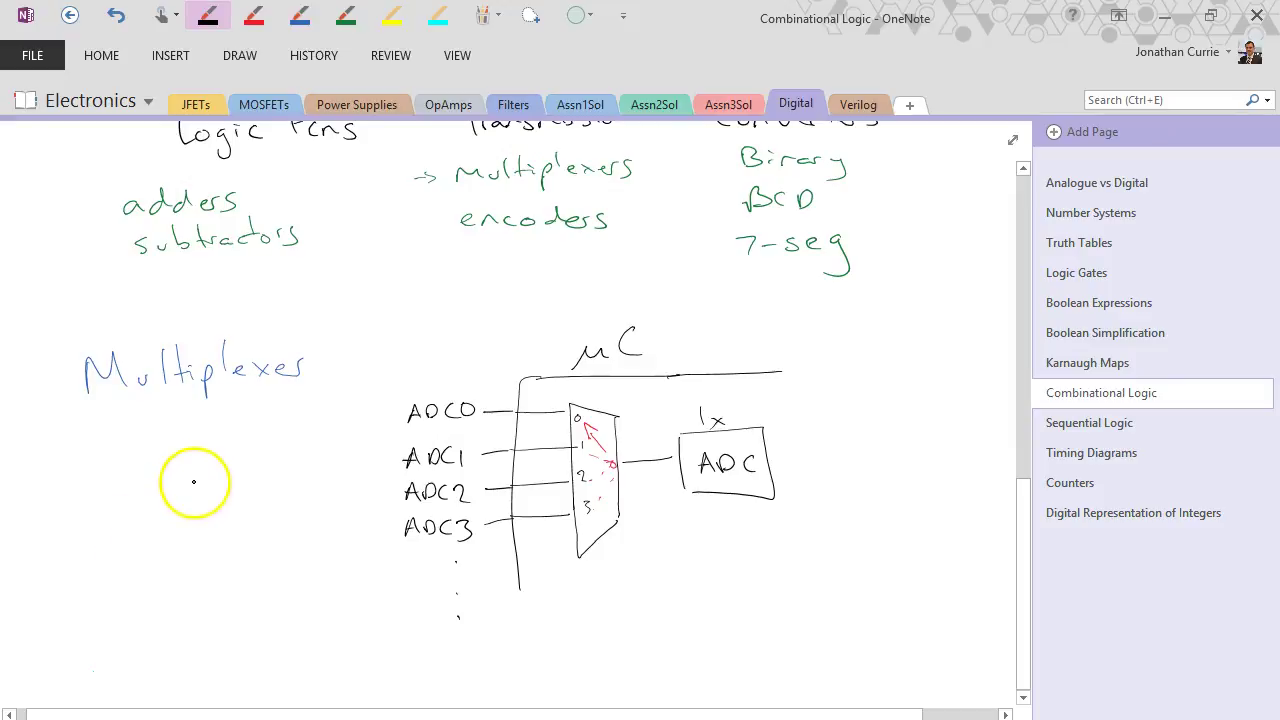
- Draw two NAND gates with input wires and a third NAND gate between them
mouse_move(154, 450)
left_mouse_down()
mouse_move(157, 485)
mouse_move(188, 478)
mouse_move(160, 492)
mouse_move(196, 468)
left_mouse_up()
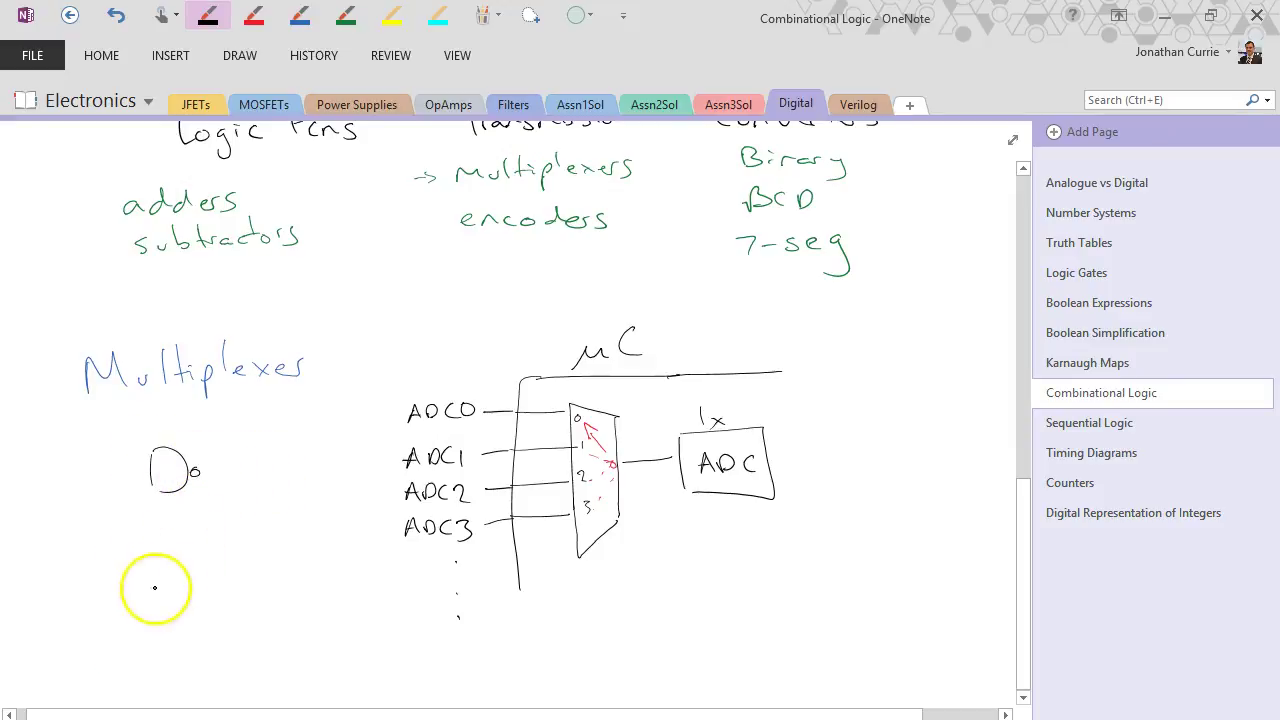
left_click_drag(143, 584, 152, 628)
left_click_drag(203, 595, 204, 597)
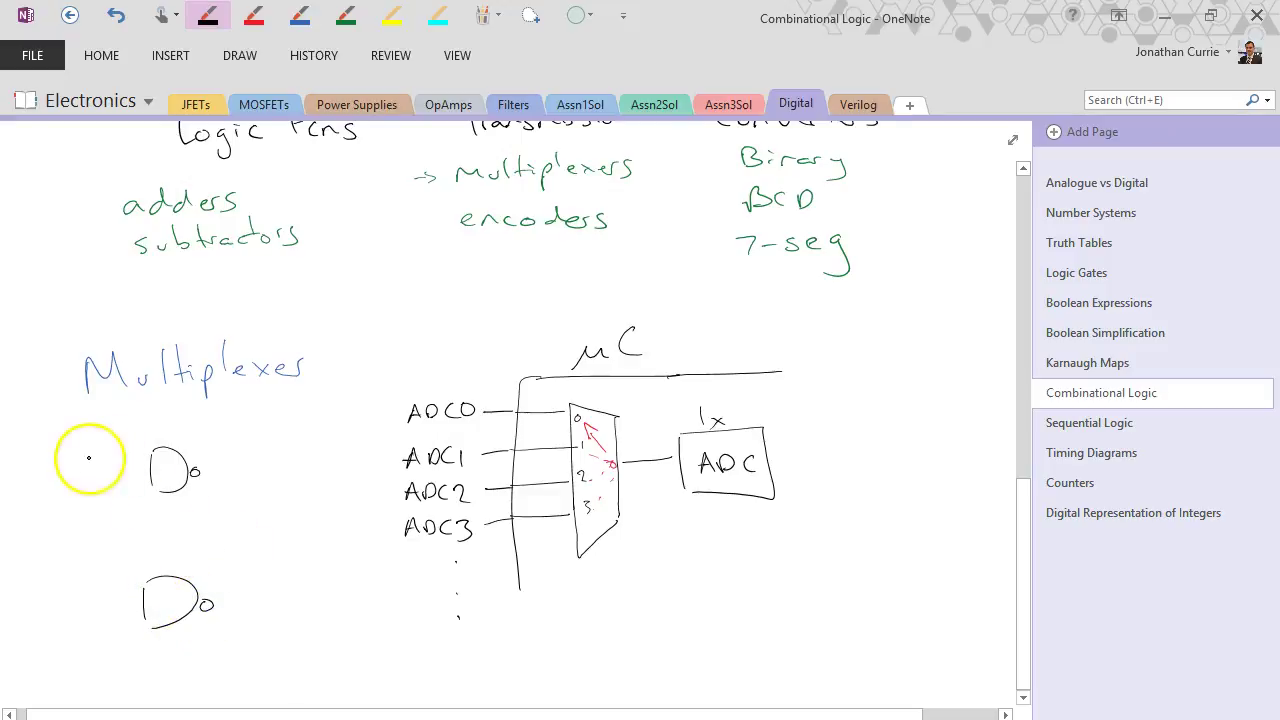
left_click_drag(68, 461, 150, 458)
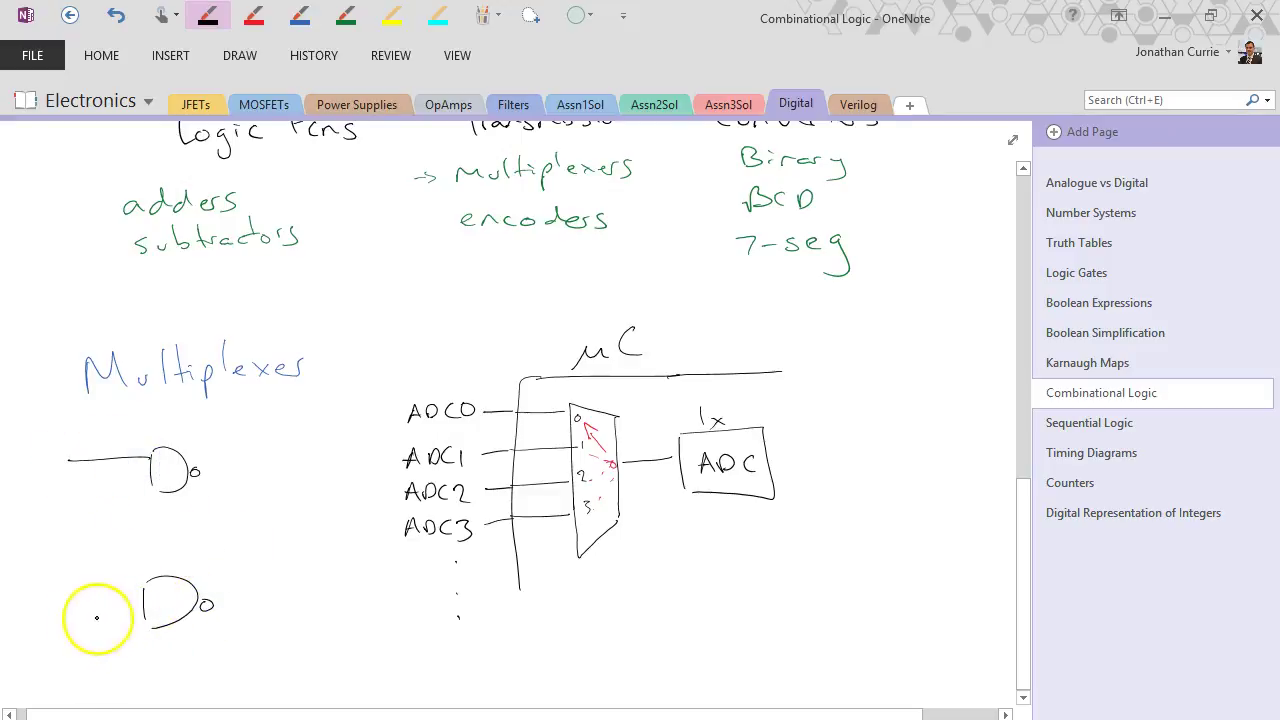
left_click_drag(70, 622, 146, 620)
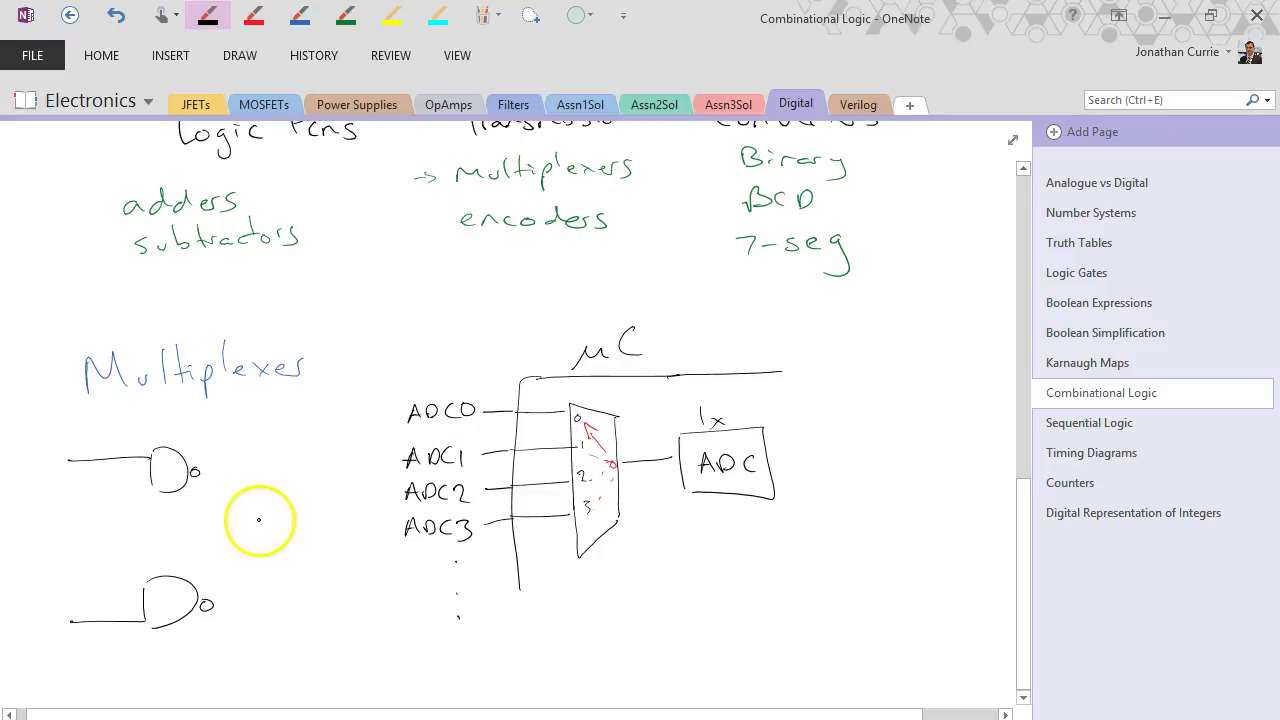
mouse_move(250, 512)
left_mouse_down()
mouse_move(251, 548)
mouse_move(314, 526)
left_mouse_up()
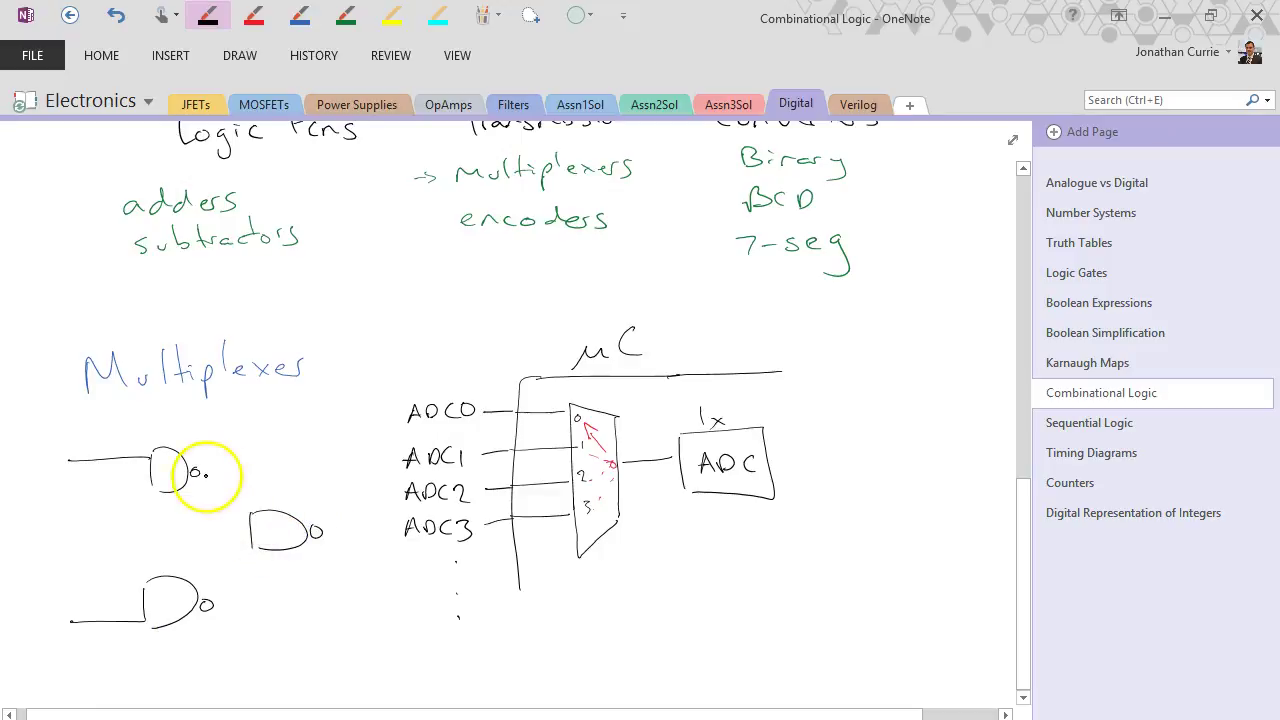
- Wire both gates into the middle gate, add its output, and an inverter on the select line
mouse_move(200, 472)
left_mouse_down()
mouse_move(251, 516)
mouse_move(214, 604)
left_mouse_up()
left_click(336, 526)
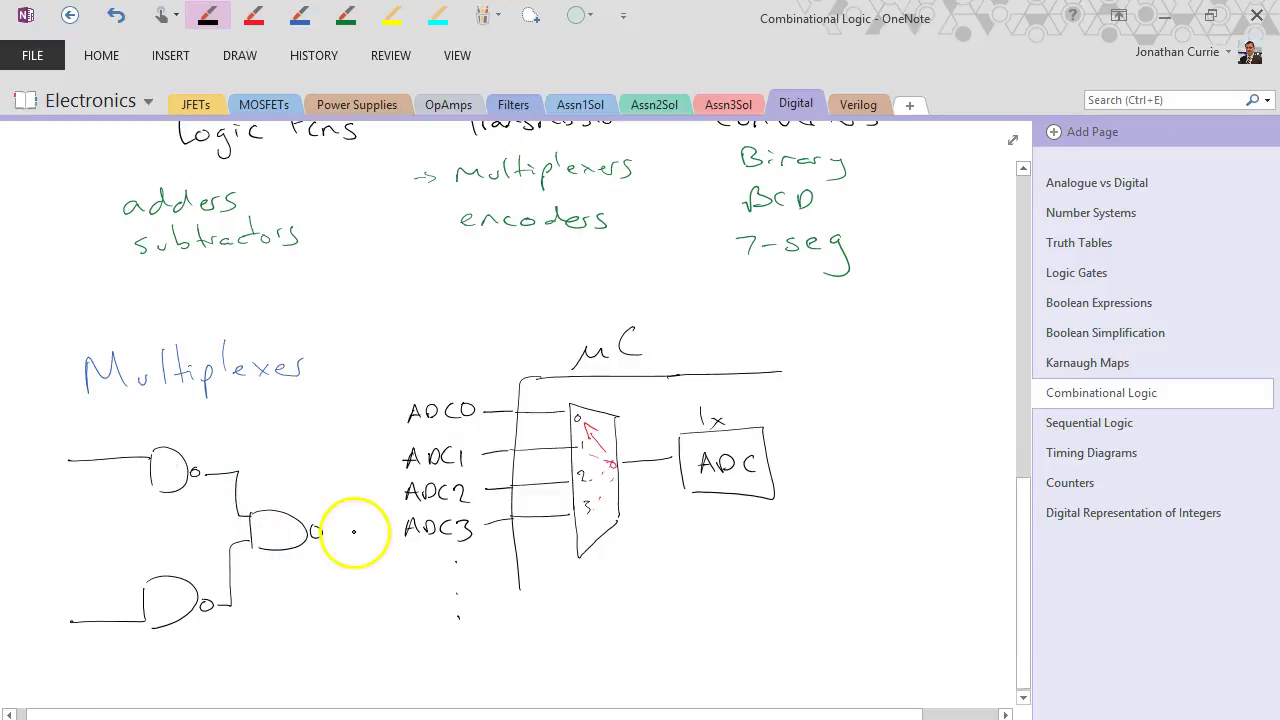
left_click_drag(322, 530, 350, 530)
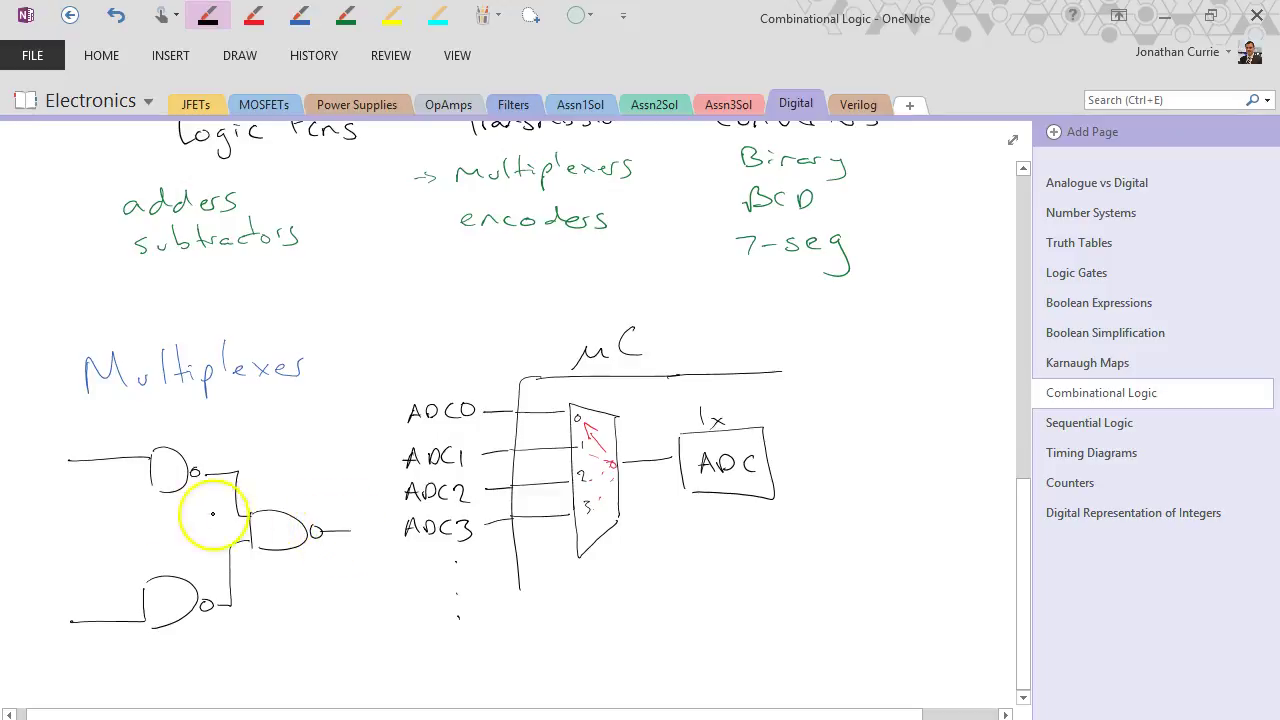
mouse_move(86, 528)
left_mouse_down()
mouse_move(121, 538)
mouse_move(86, 546)
left_mouse_up()
mouse_move(86, 520)
left_mouse_down()
mouse_move(103, 543)
mouse_move(124, 530)
left_mouse_up()
mouse_move(130, 535)
left_mouse_down()
mouse_move(151, 484)
mouse_move(154, 546)
mouse_move(150, 492)
mouse_move(150, 517)
mouse_move(81, 480)
left_mouse_up()
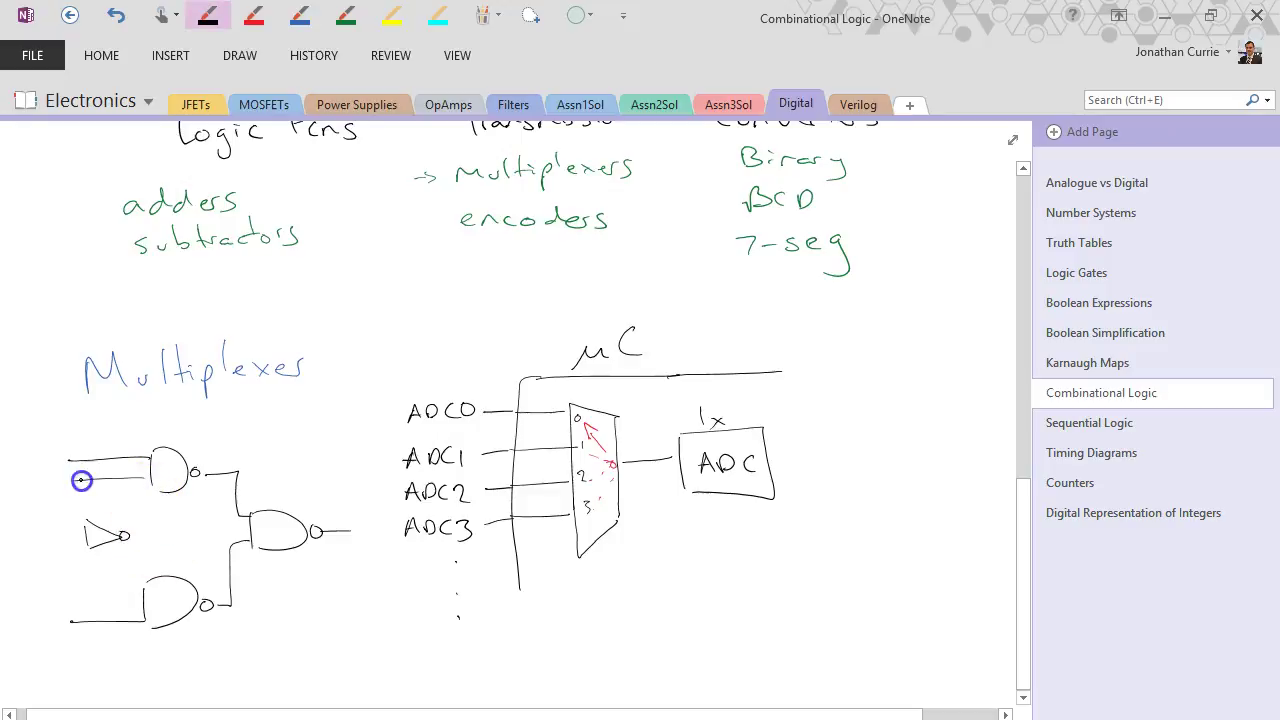
left_click_drag(145, 535, 135, 584)
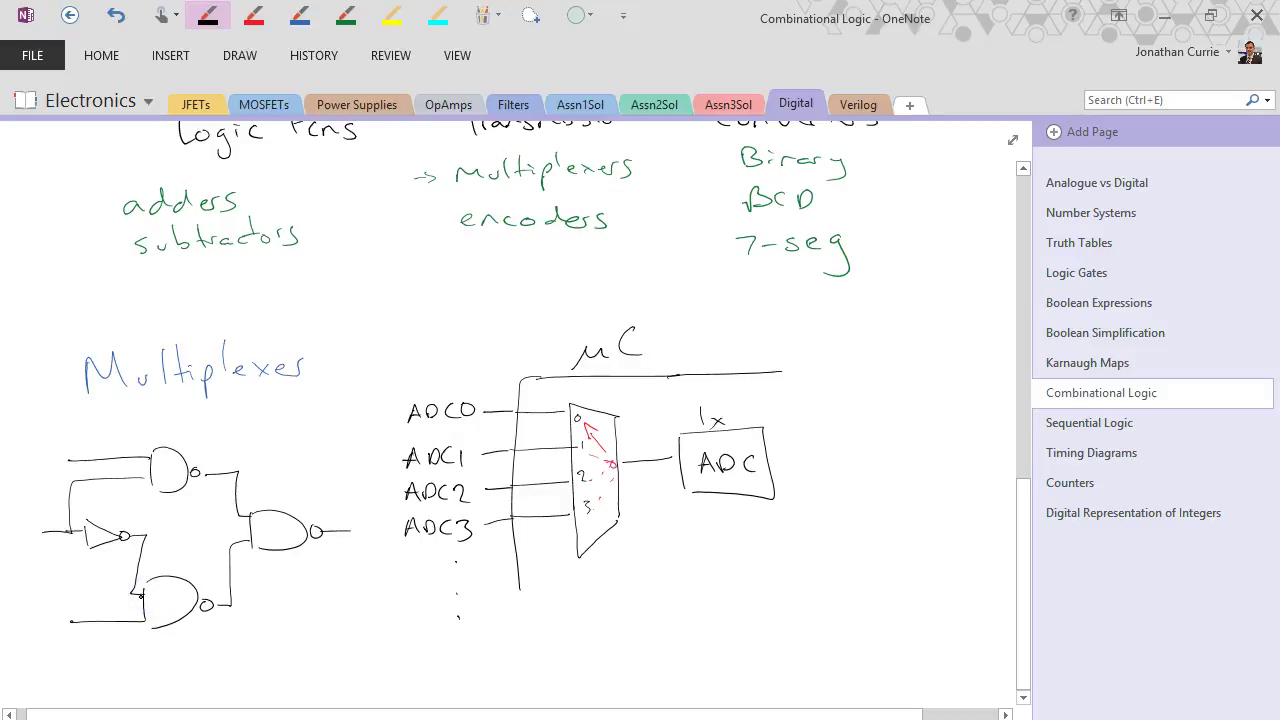
- Write red labels I0, I1 and Q on the multiplexer, and a blue A (Sel) on the select input
left_click(253, 14)
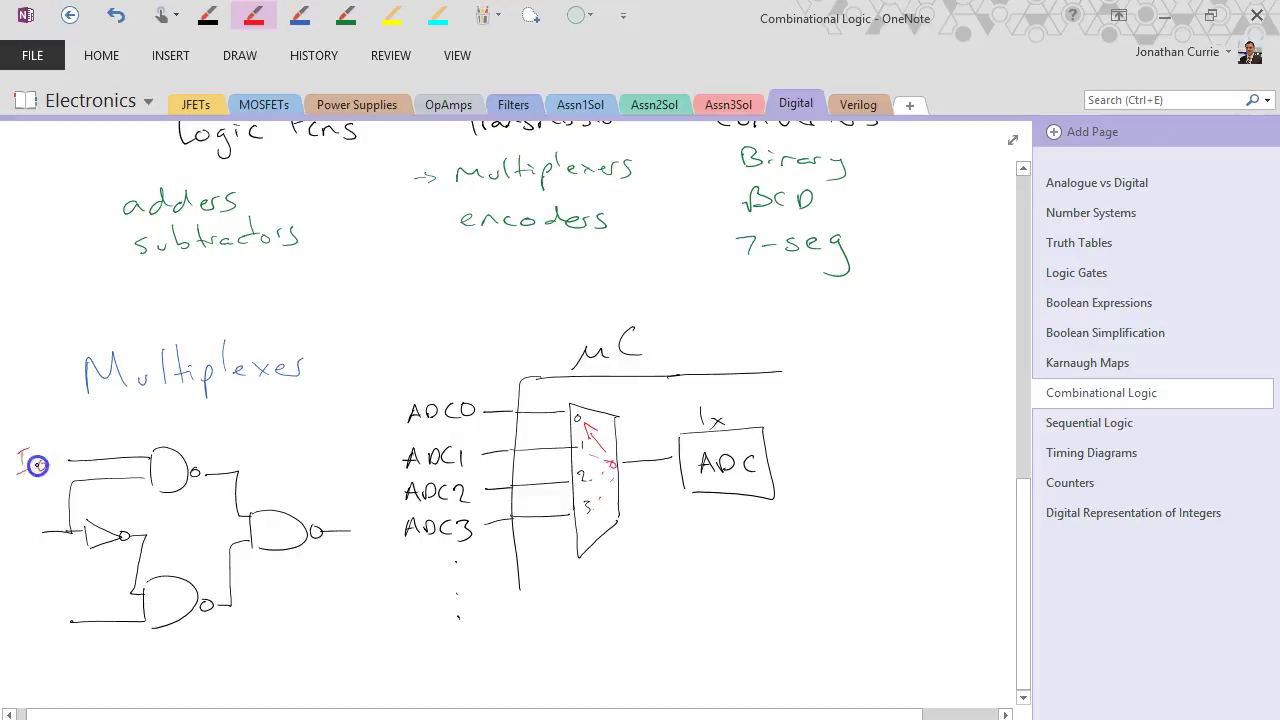
left_click_drag(20, 612, 43, 630)
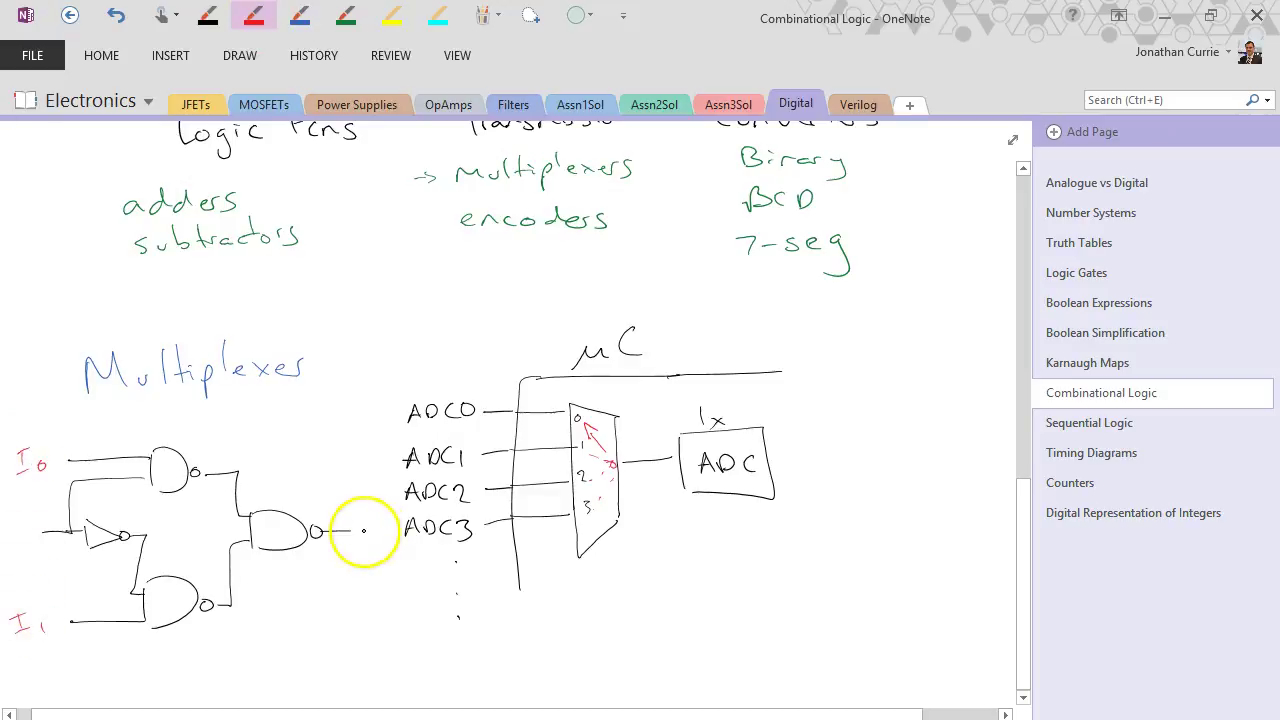
left_click_drag(360, 522, 369, 545)
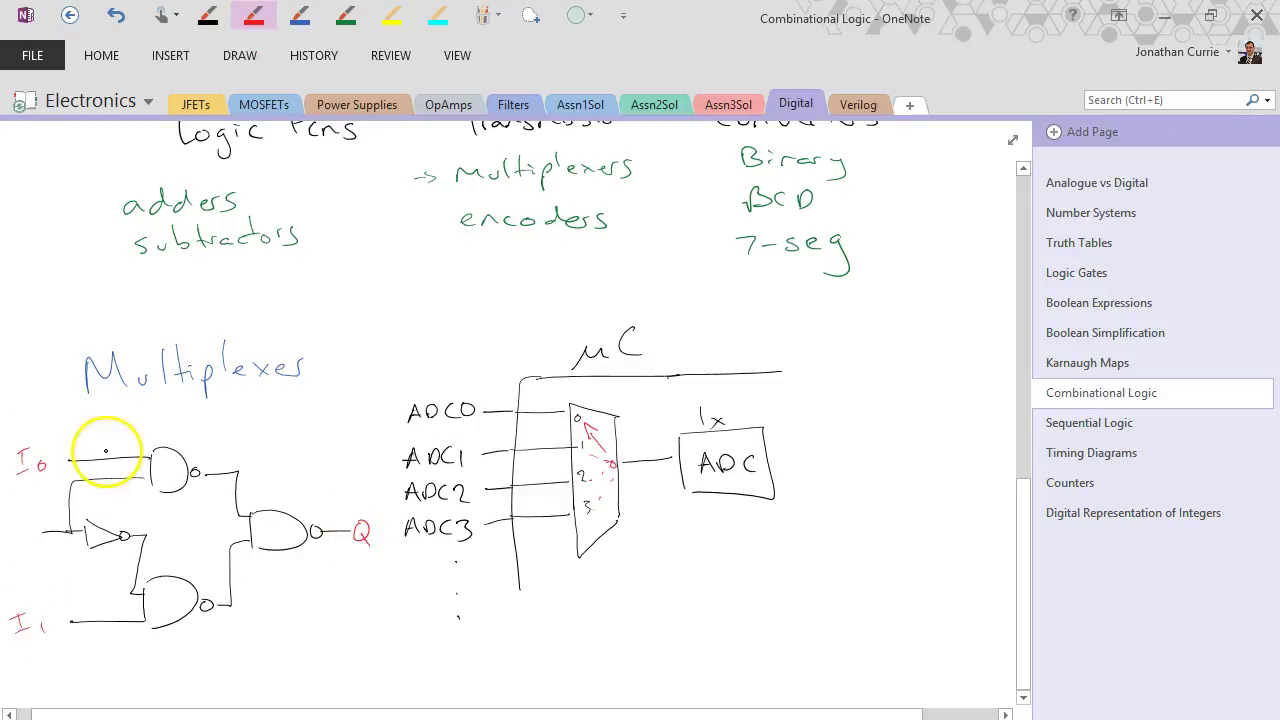
left_click(299, 14)
mouse_move(19, 549)
left_mouse_down()
mouse_move(34, 546)
mouse_move(23, 531)
left_mouse_up()
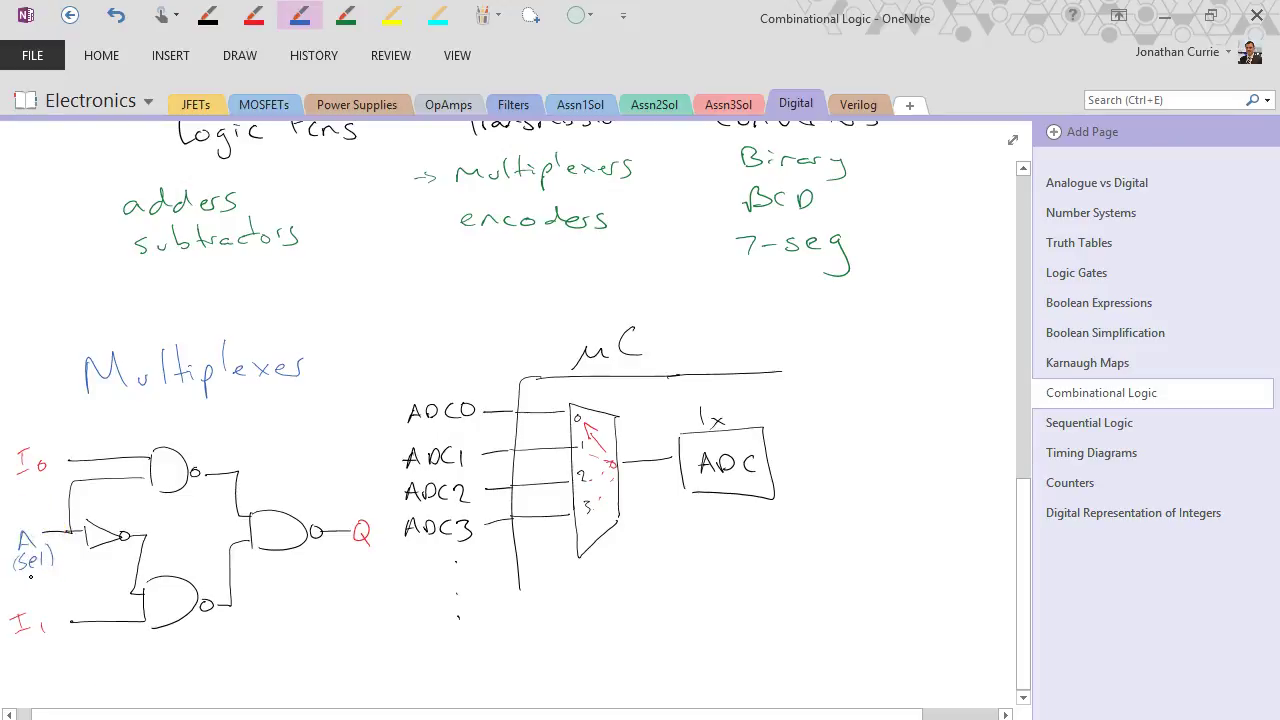
- Draw the table's left border below the circuit and write the Sel, I1, I0 headings in blue
scroll(1027, 685, "down", 3)
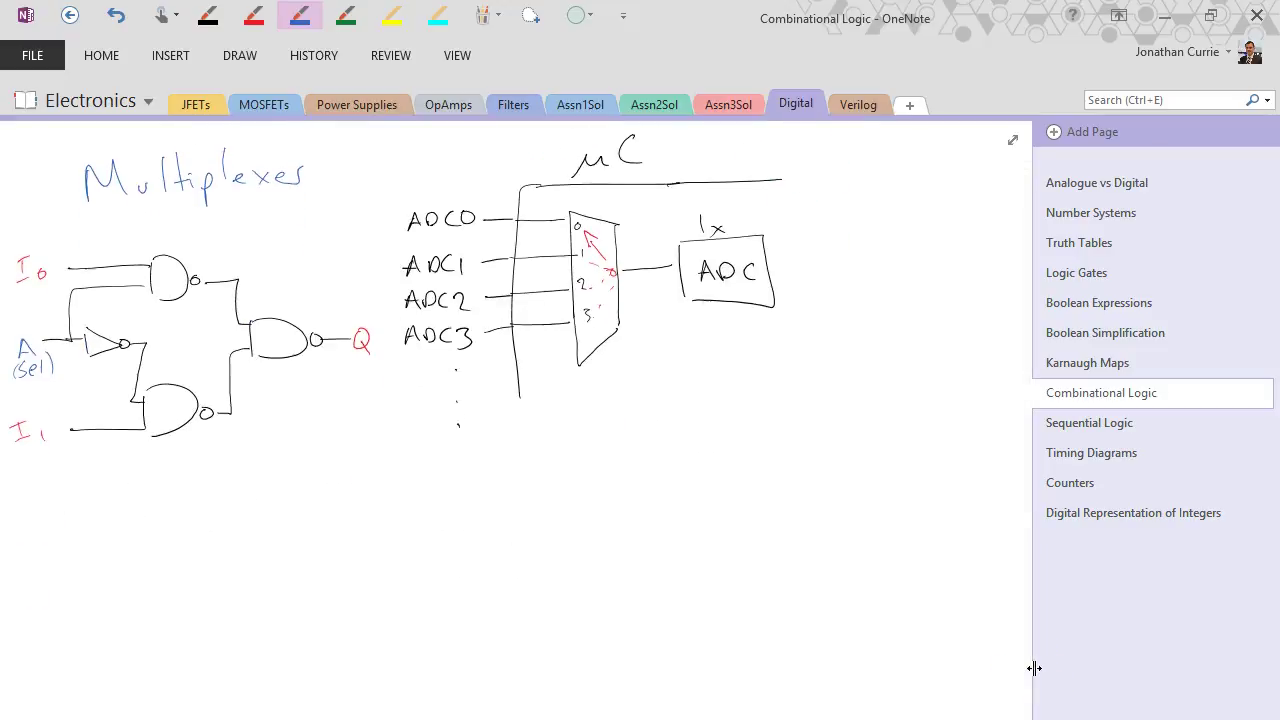
left_click(211, 15)
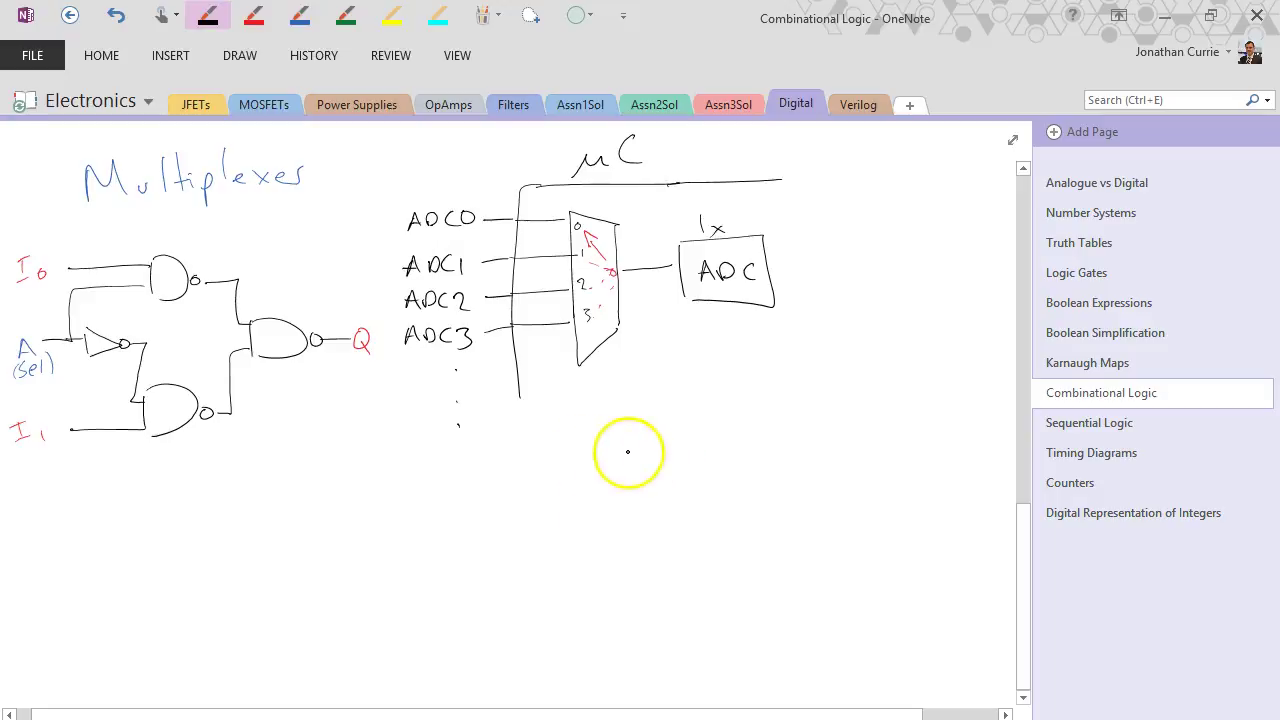
left_click_drag(352, 476, 359, 635)
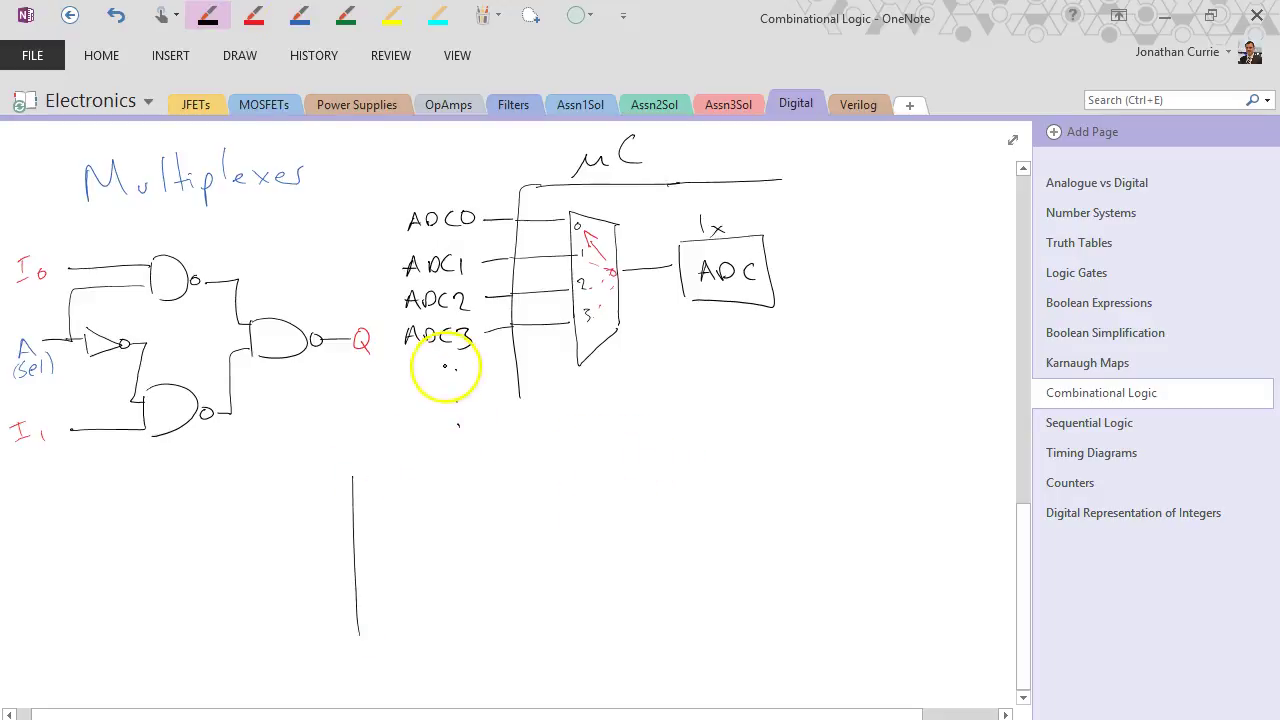
left_click(300, 15)
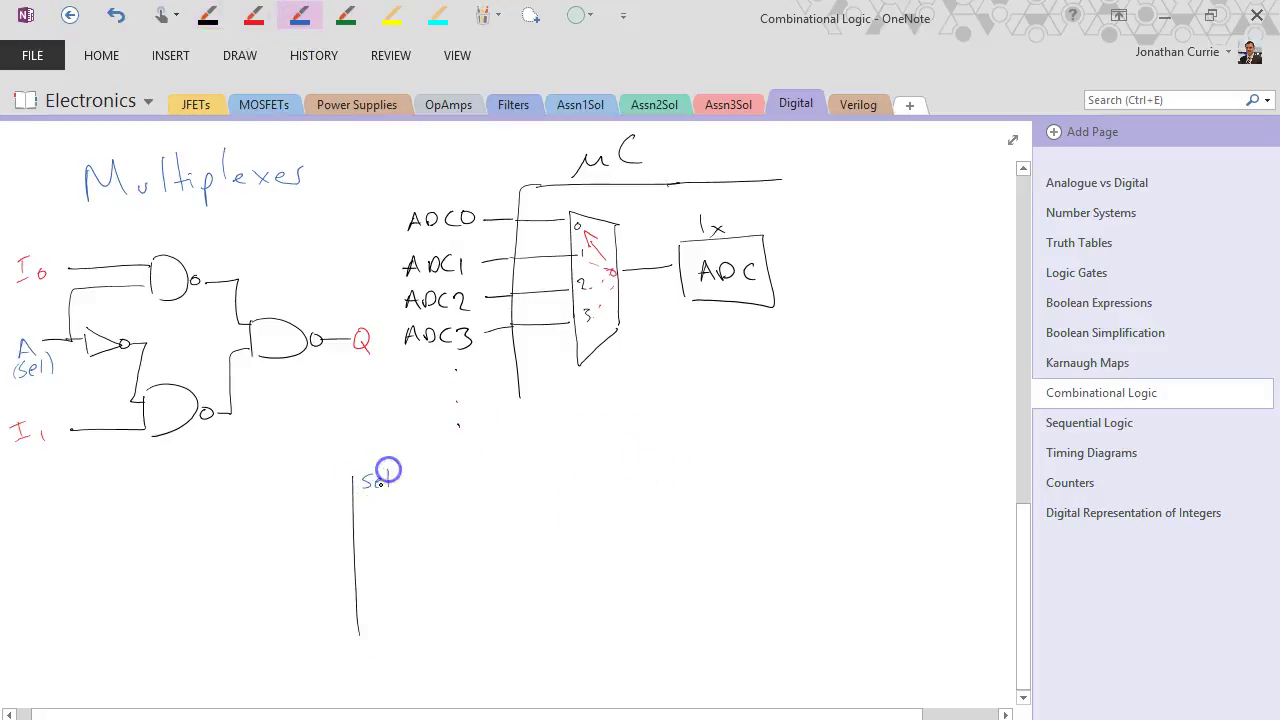
mouse_move(388, 470)
left_mouse_down()
mouse_move(388, 487)
mouse_move(420, 471)
mouse_move(490, 484)
left_mouse_up()
mouse_move(505, 476)
left_mouse_down()
mouse_move(567, 465)
mouse_move(450, 480)
mouse_move(508, 483)
left_mouse_up()
left_click(482, 486)
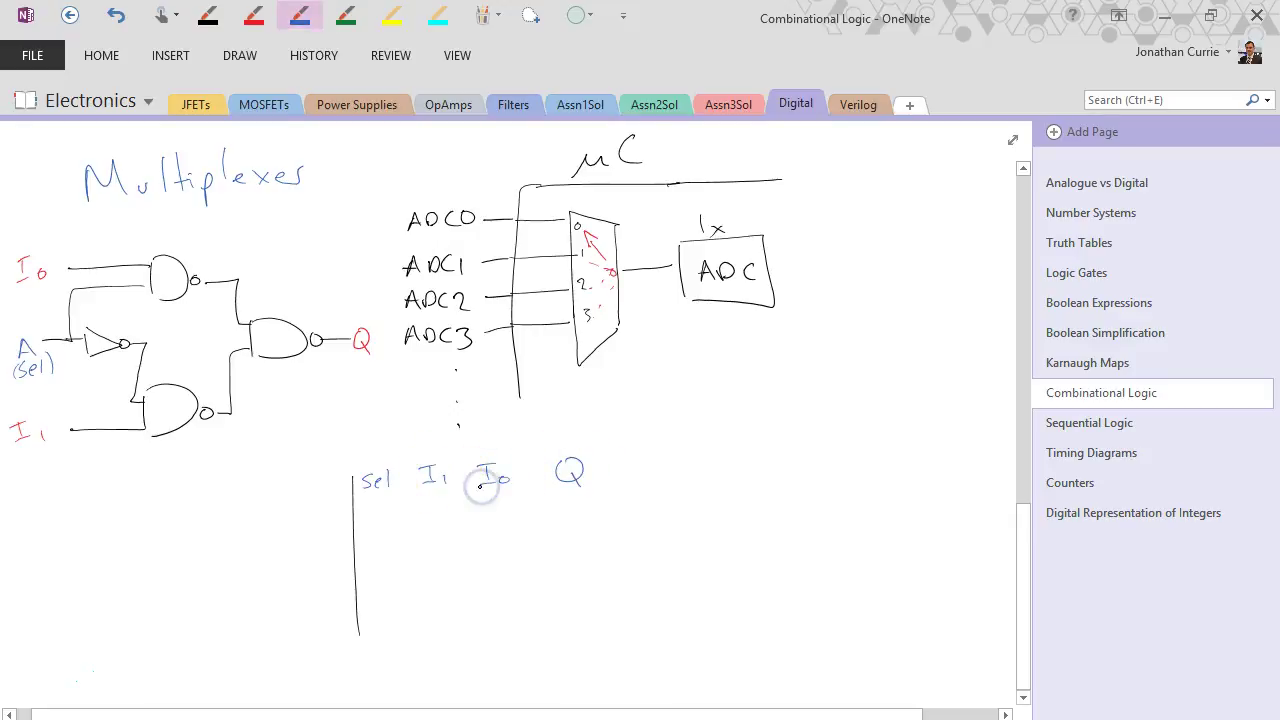
- Underline the headings, outline the table in black and divide off the Q column
left_click(208, 15)
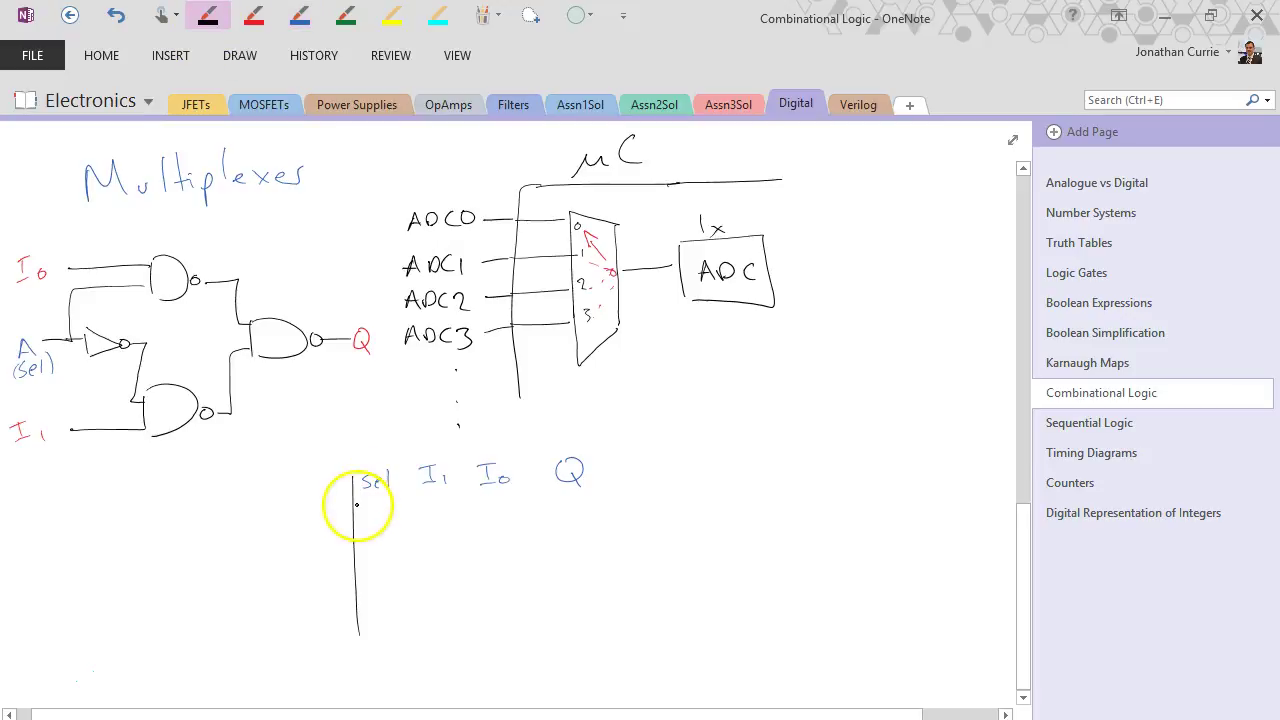
left_click_drag(357, 505, 625, 494)
mouse_move(352, 480)
left_mouse_down()
mouse_move(600, 443)
mouse_move(604, 655)
left_mouse_up()
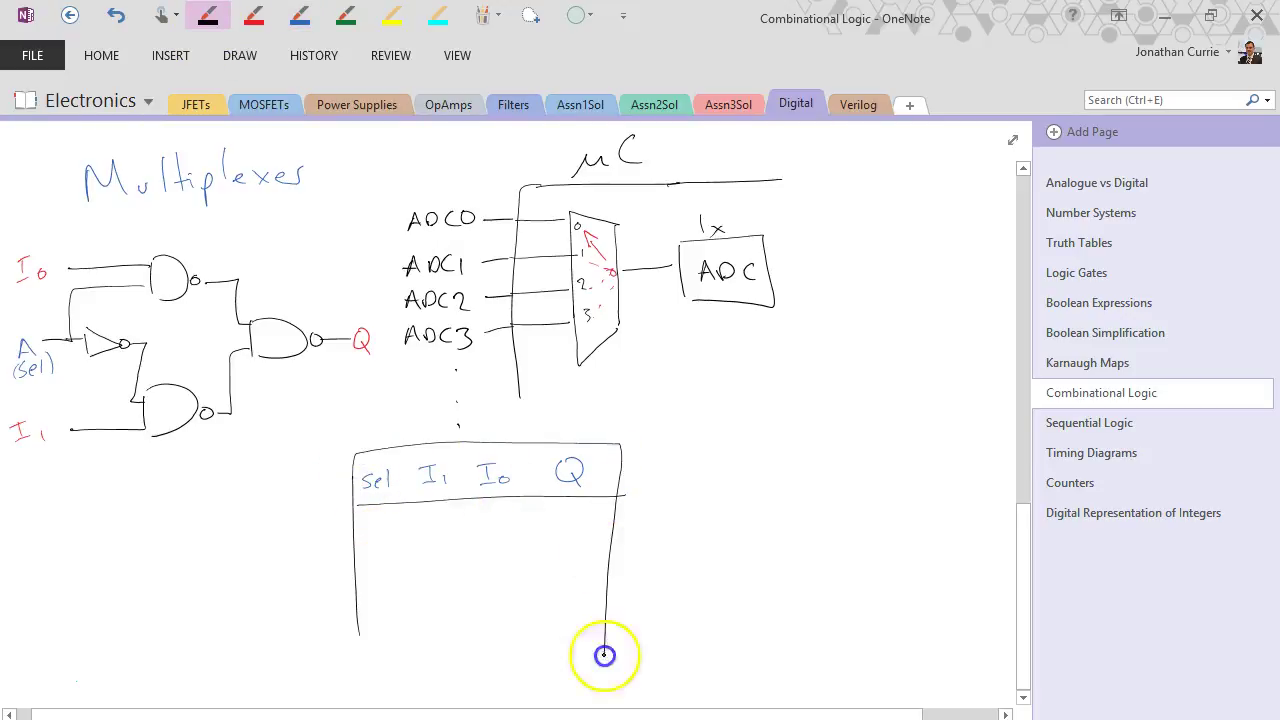
left_click_drag(358, 632, 366, 685)
left_click(606, 586)
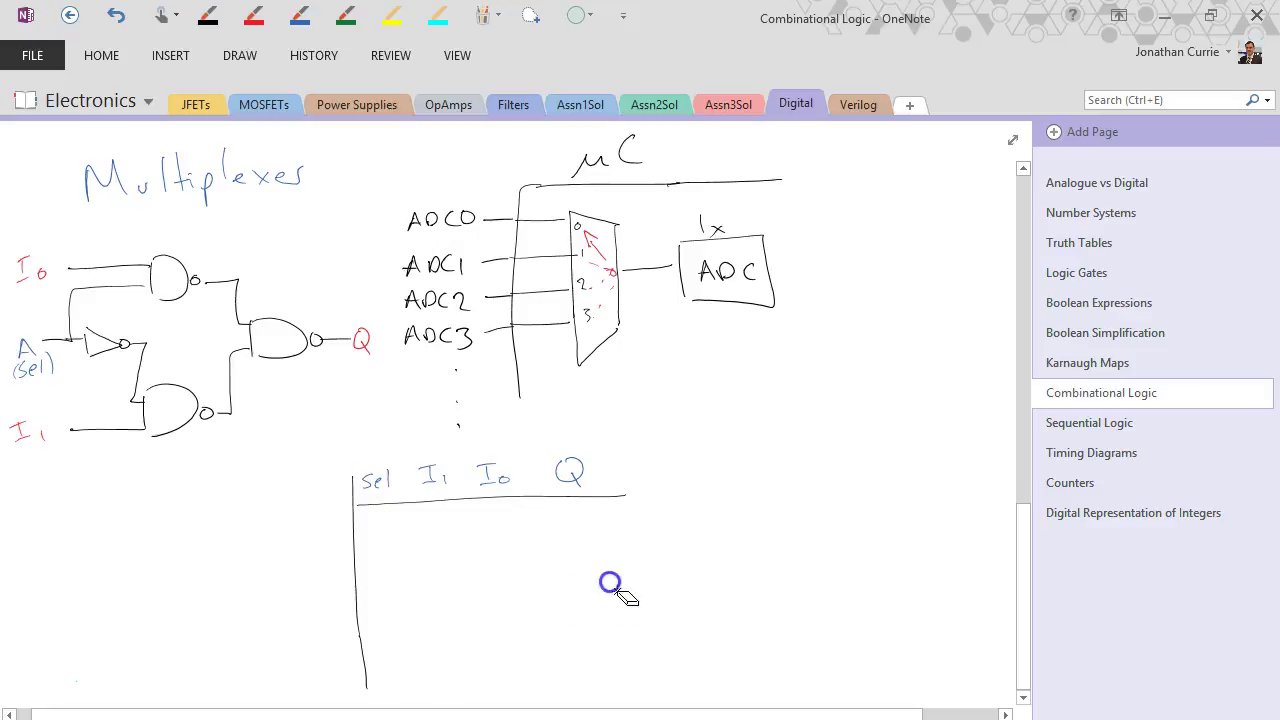
mouse_move(624, 458)
left_mouse_down()
mouse_move(633, 676)
mouse_move(574, 437)
mouse_move(354, 449)
mouse_move(352, 478)
left_mouse_up()
left_click_drag(530, 443, 542, 647)
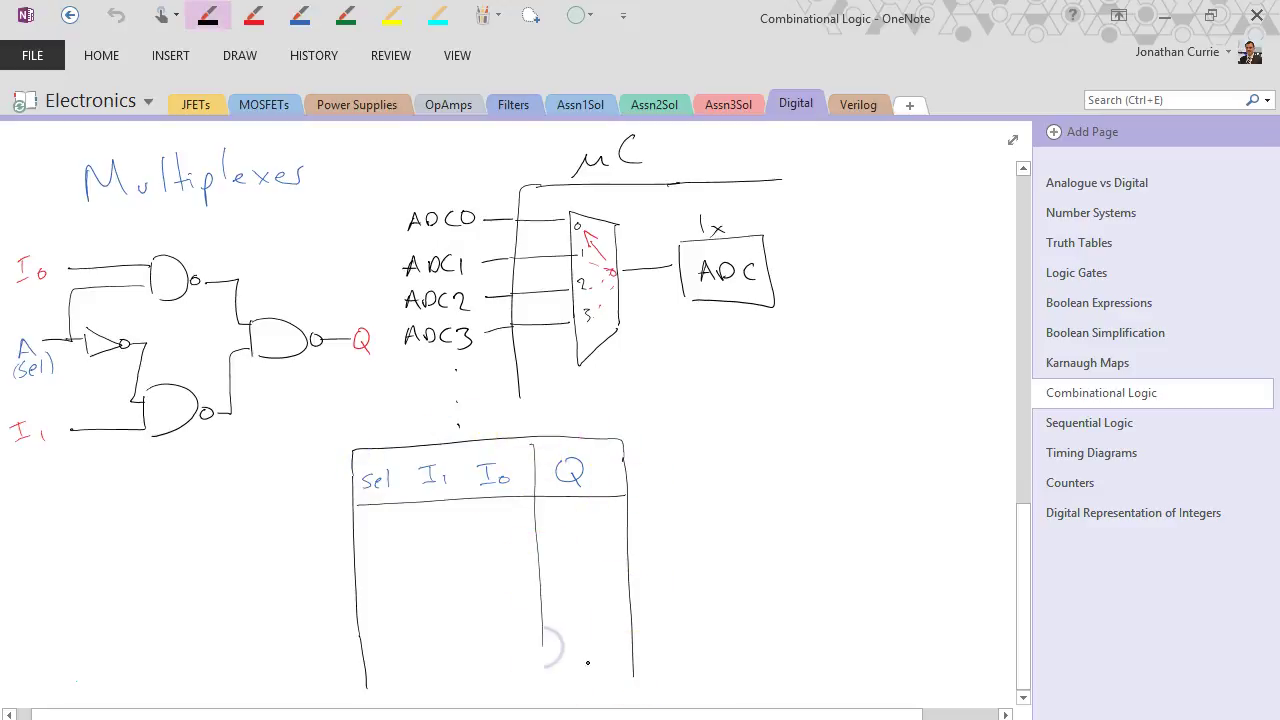
scroll(1010, 640, "down", 3)
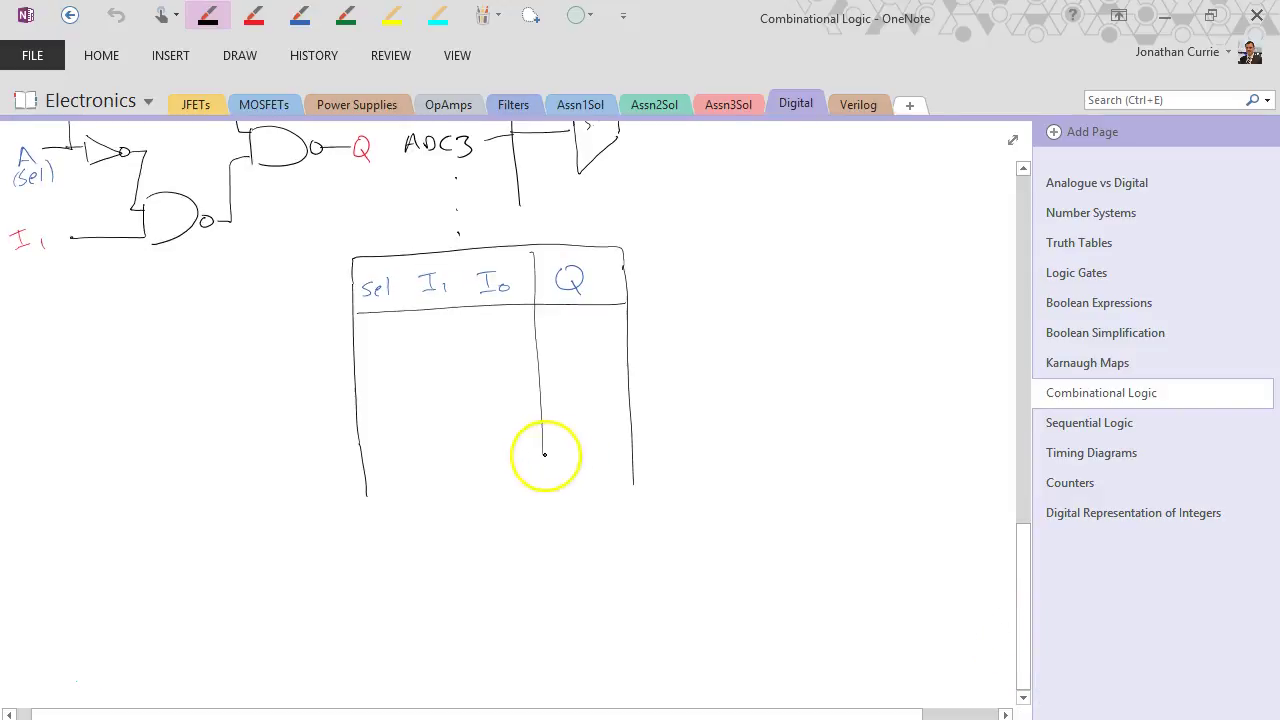
- Extend the Q divider and write the first four rows of I1, I0 values in blue, with a dashed divider below
left_click_drag(542, 453, 548, 498)
left_click(301, 14)
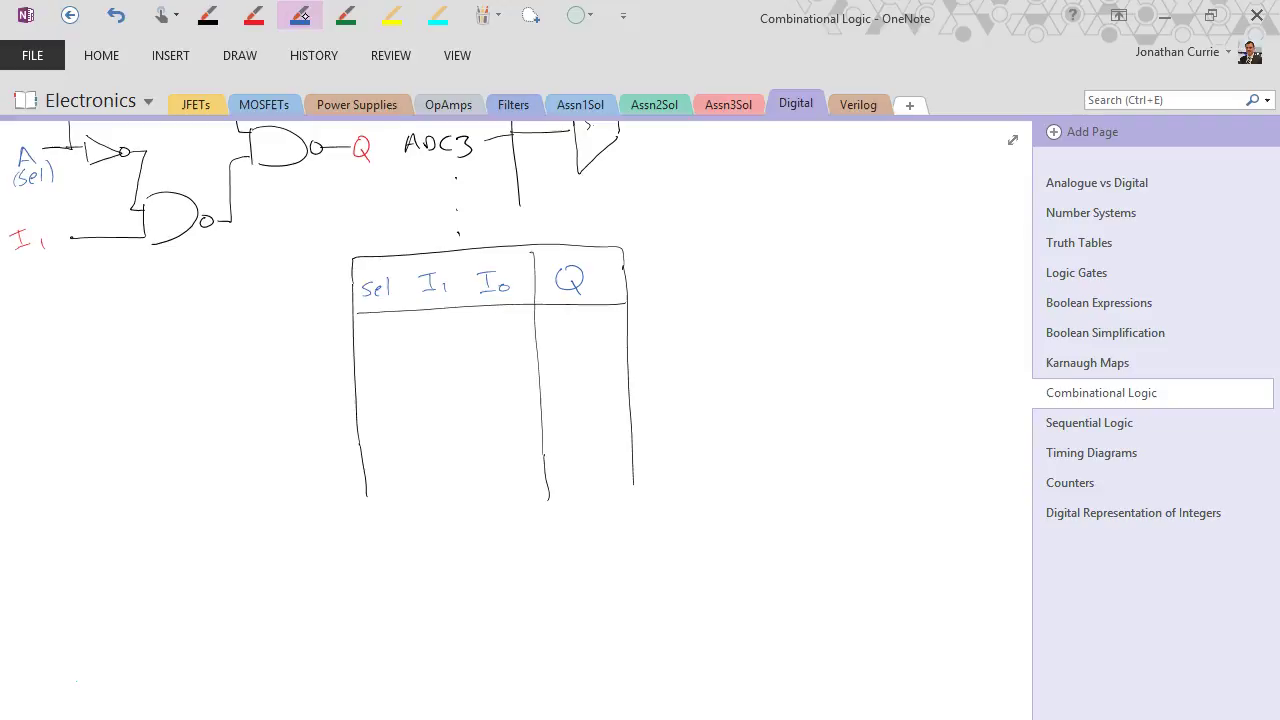
mouse_move(450, 322)
left_mouse_down()
mouse_move(501, 324)
mouse_move(450, 355)
mouse_move(505, 369)
mouse_move(441, 400)
left_mouse_up()
mouse_move(501, 393)
left_mouse_down()
mouse_move(451, 436)
mouse_move(506, 434)
left_mouse_up()
left_click_drag(361, 458, 395, 457)
mouse_move(419, 457)
left_mouse_down()
mouse_move(466, 489)
mouse_move(516, 488)
left_mouse_up()
- Write the lower four rows of I1, I0 values and extend the outline and Q divider in black
left_click_drag(470, 529, 469, 530)
mouse_move(521, 524)
left_mouse_down()
mouse_move(522, 540)
mouse_move(469, 582)
left_mouse_up()
left_click_drag(523, 571, 486, 615)
left_click_drag(522, 601, 526, 619)
left_click(208, 15)
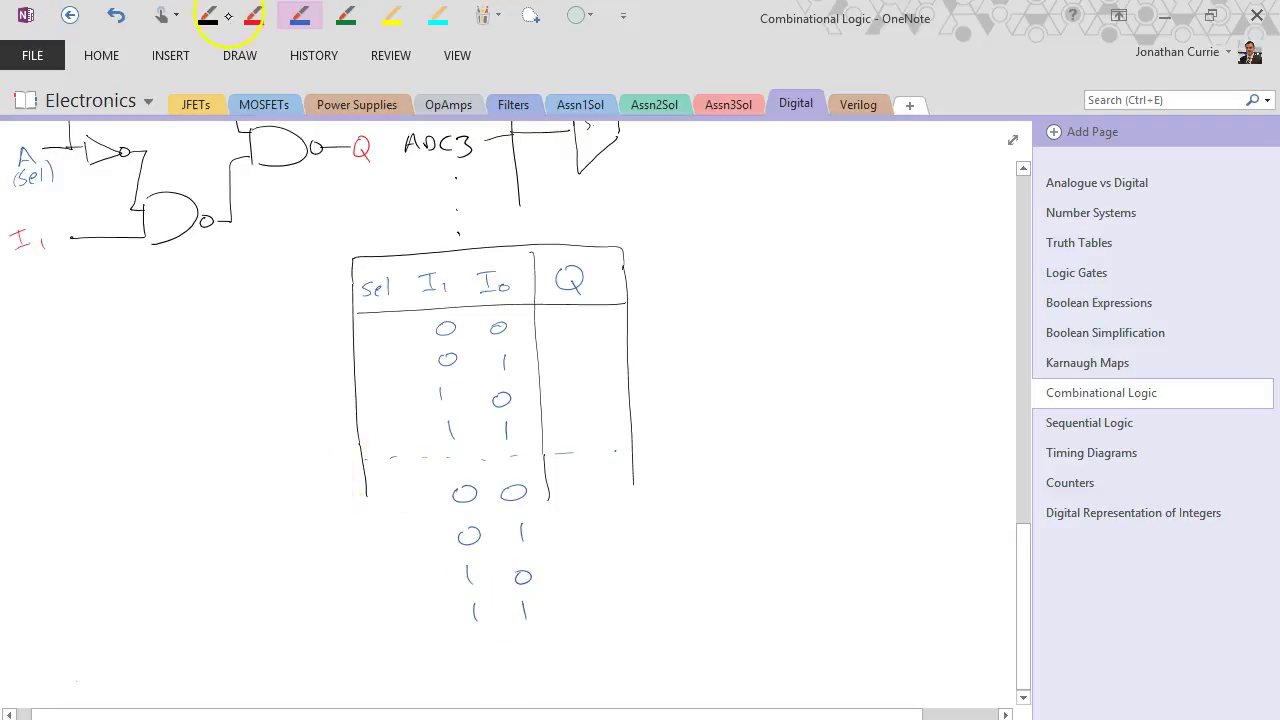
mouse_move(366, 494)
left_mouse_down()
mouse_move(380, 631)
mouse_move(603, 626)
mouse_move(634, 526)
mouse_move(632, 476)
left_mouse_up()
left_click_drag(557, 505, 558, 636)
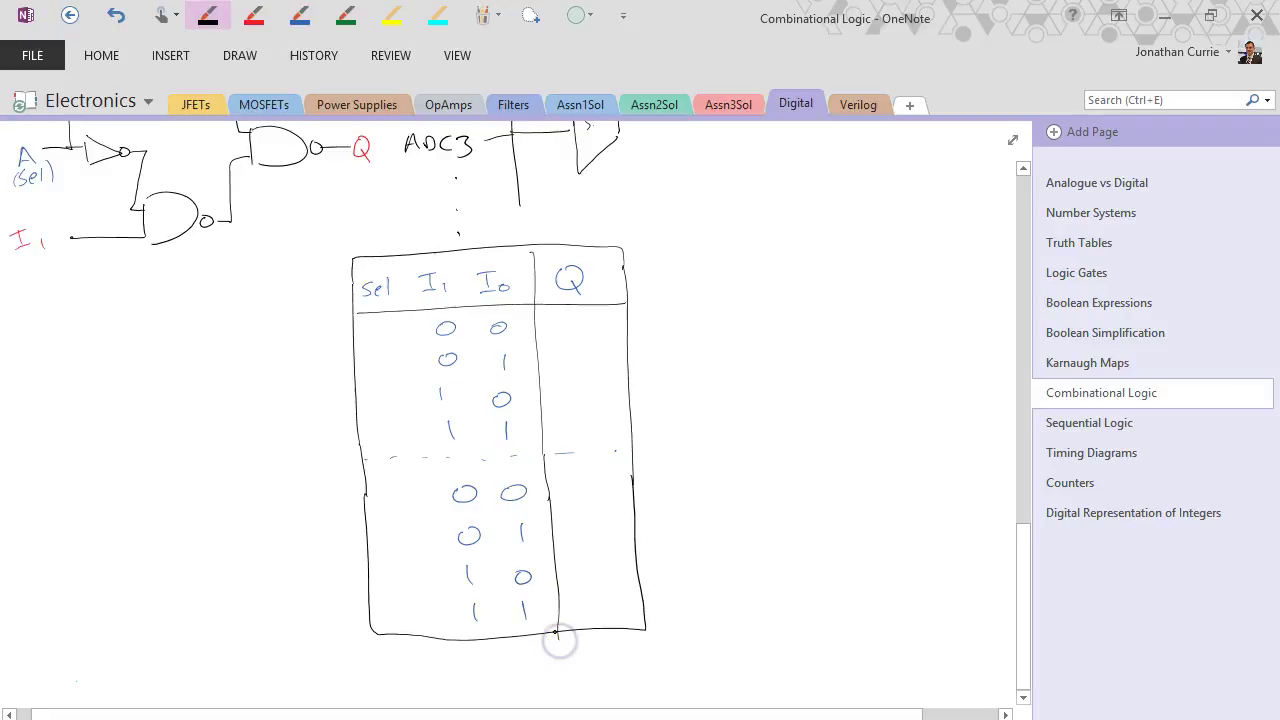
- Write 0 in green in the Sel column for the top four rows
left_click(255, 17)
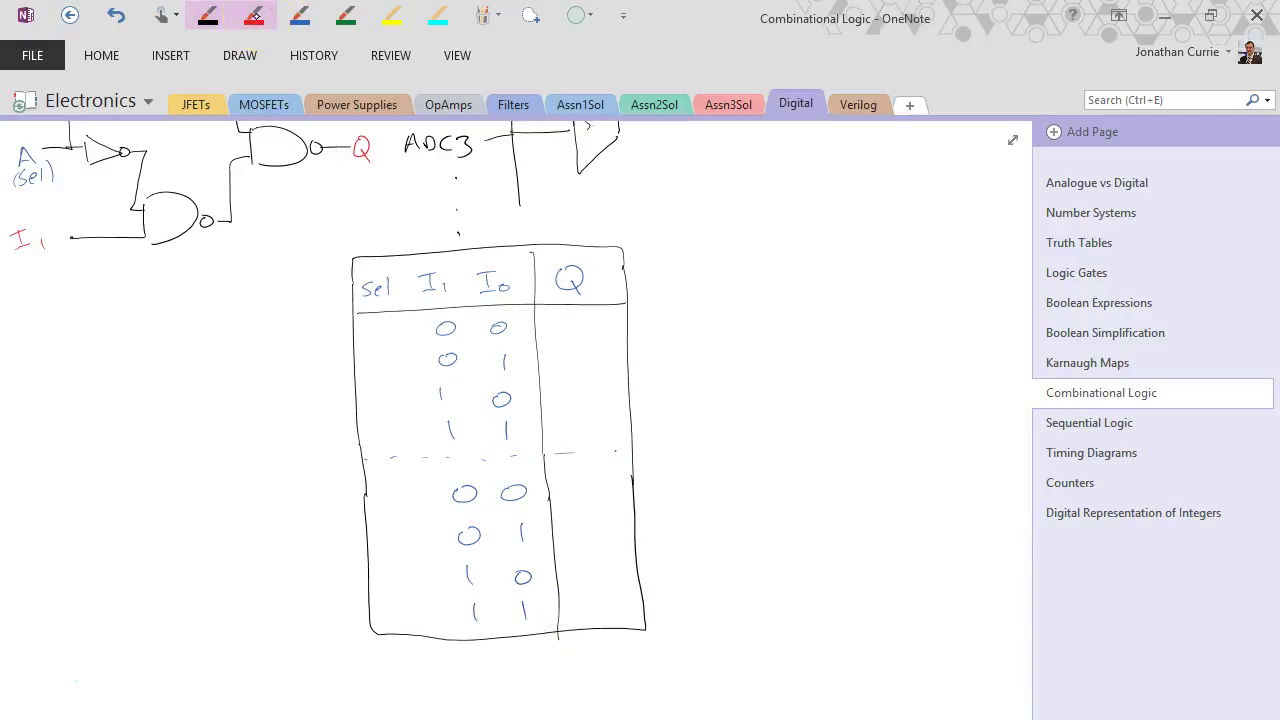
left_click(300, 17)
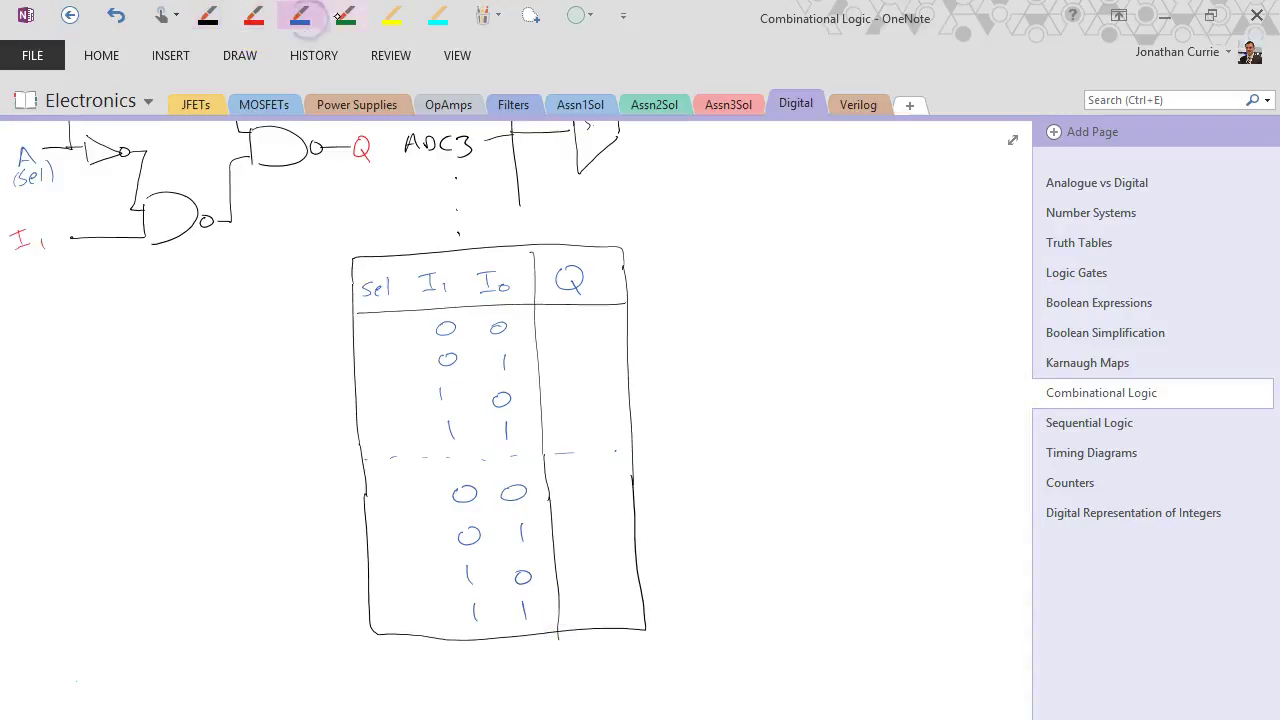
left_click(342, 20)
left_click_drag(381, 324, 386, 345)
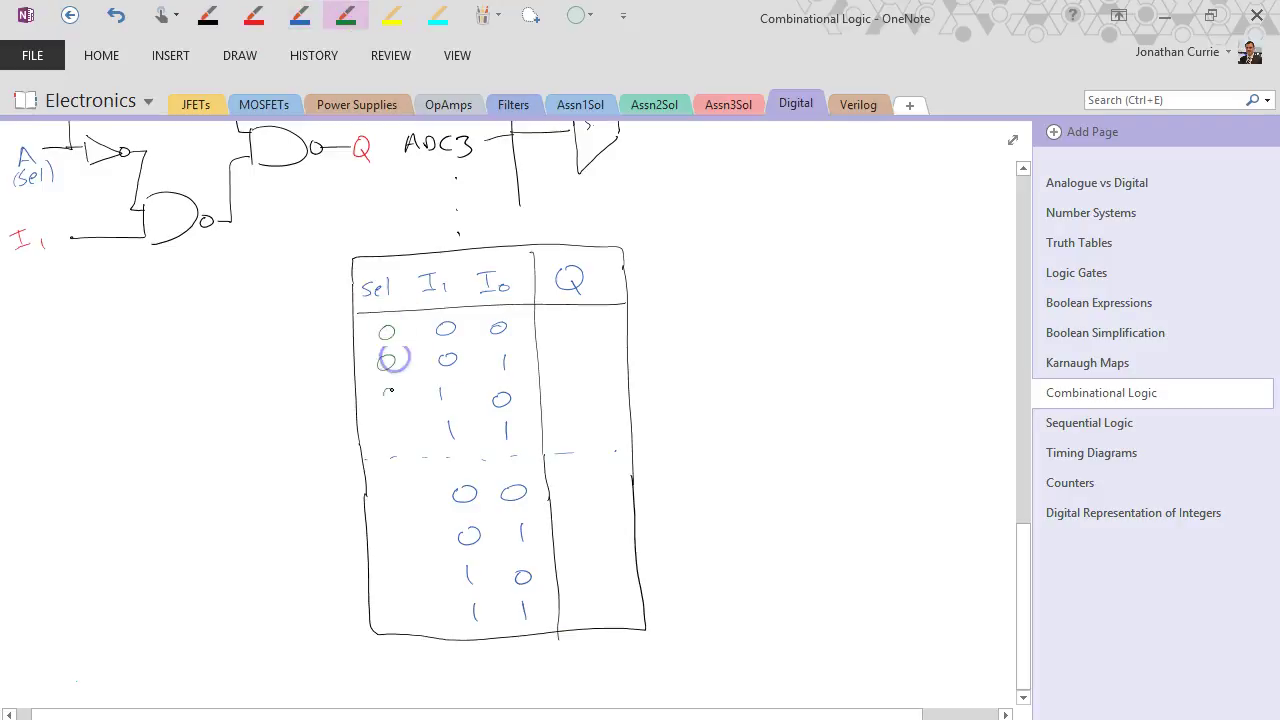
left_click_drag(395, 421, 399, 420)
left_click(401, 489)
- Write 1s in the lower Sel rows, mark the first table row with an arrow, and label the top gate's lower input 0
left_click_drag(398, 560, 401, 611)
left_click(208, 17)
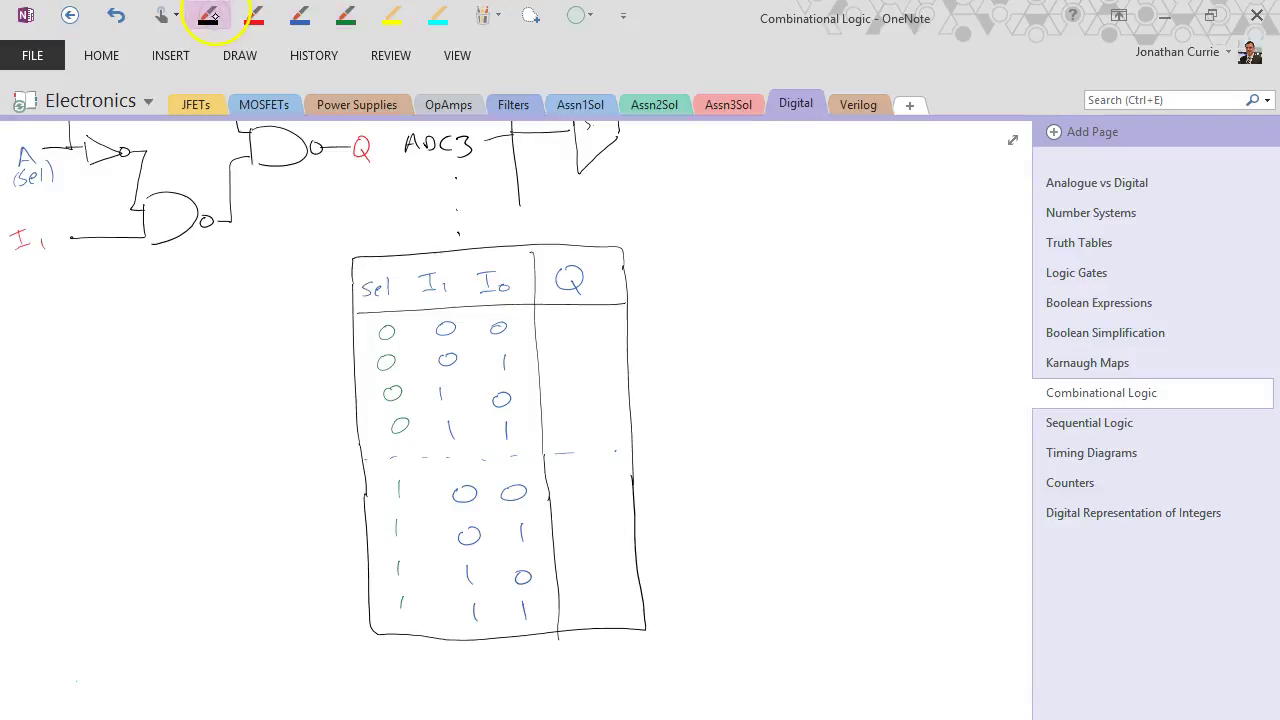
left_click_drag(1023, 569, 1022, 552)
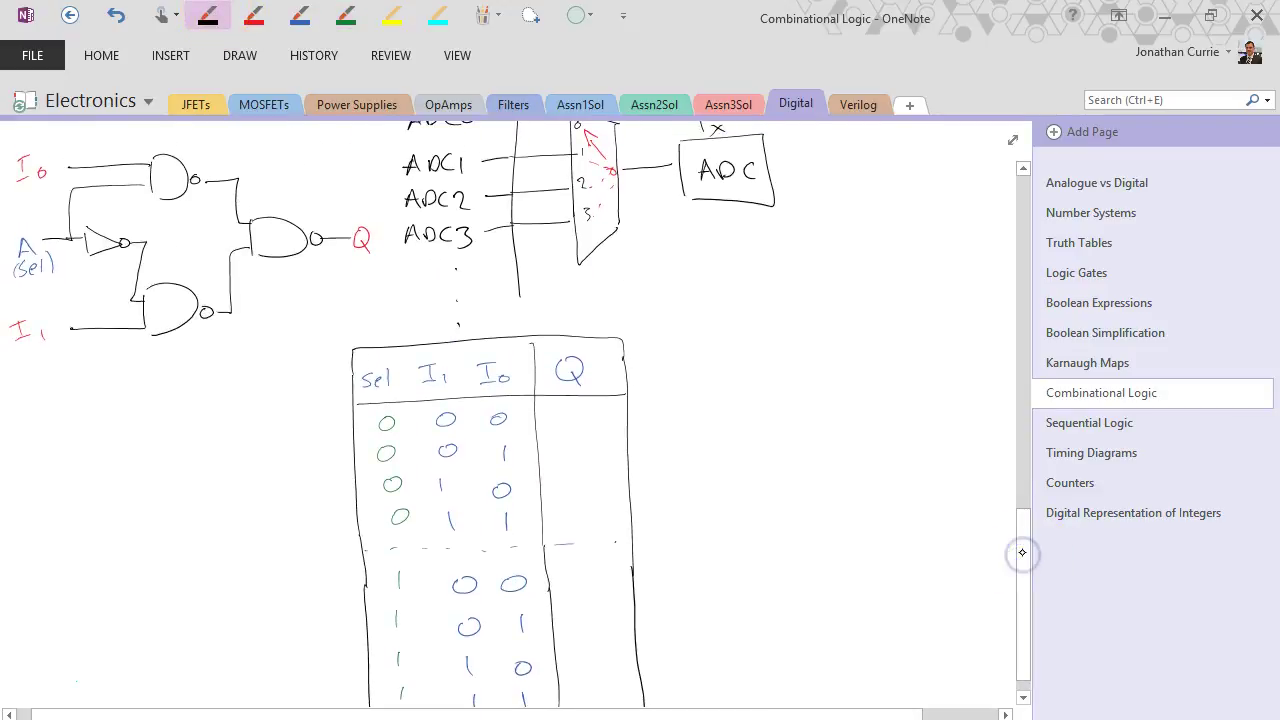
left_click(121, 197)
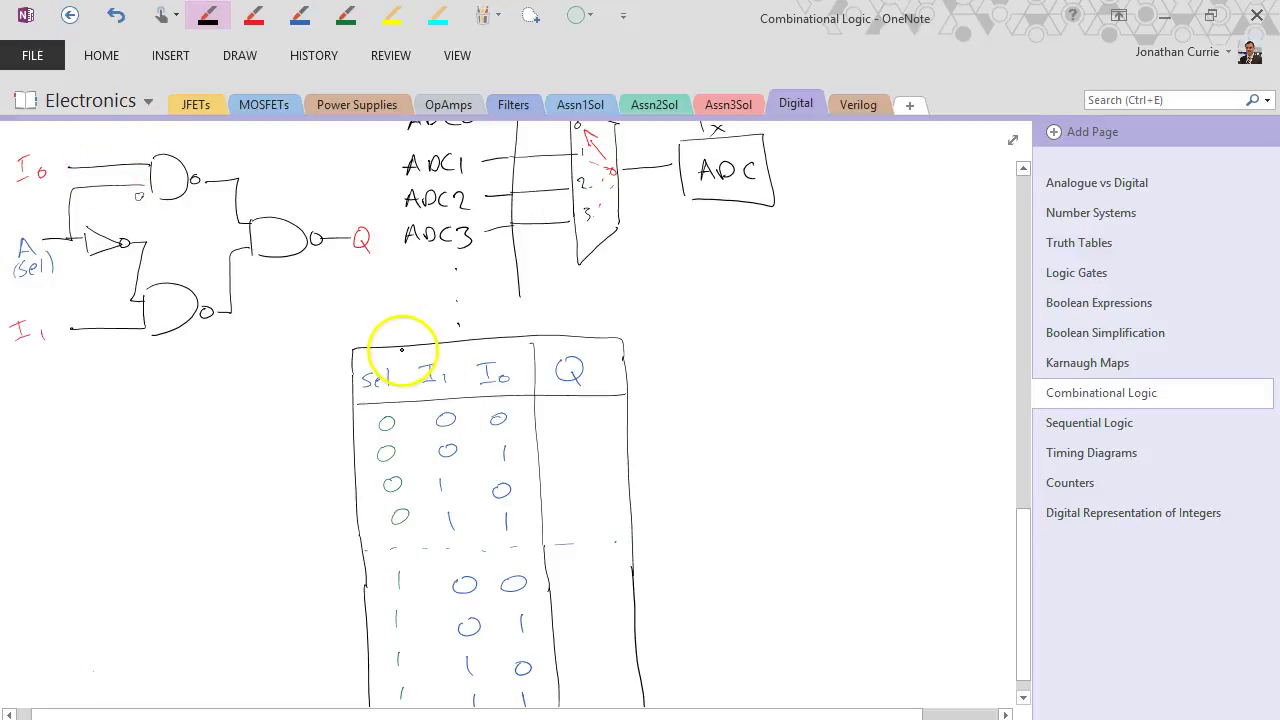
left_click_drag(314, 424, 338, 421)
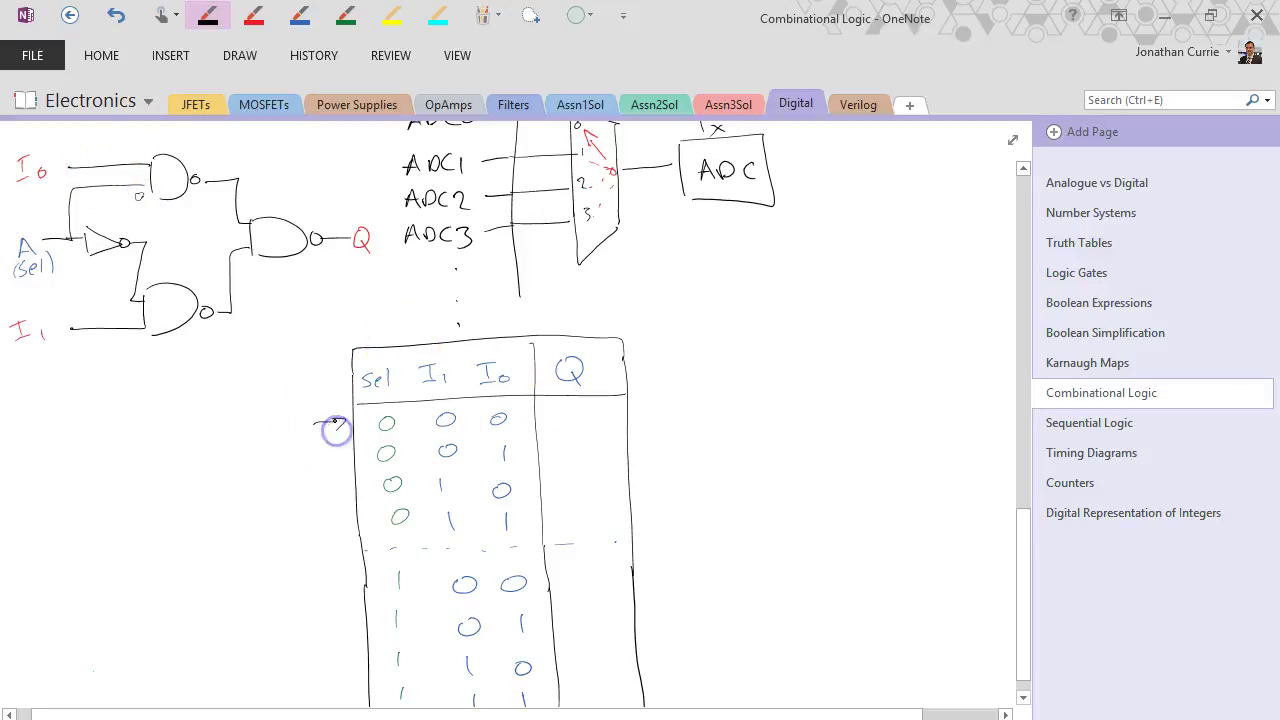
- Trace row one's levels on the gates: top gate 0 in and 1 out, NOT gate 0→1, I1 line 0, output Q 0
left_click(211, 169)
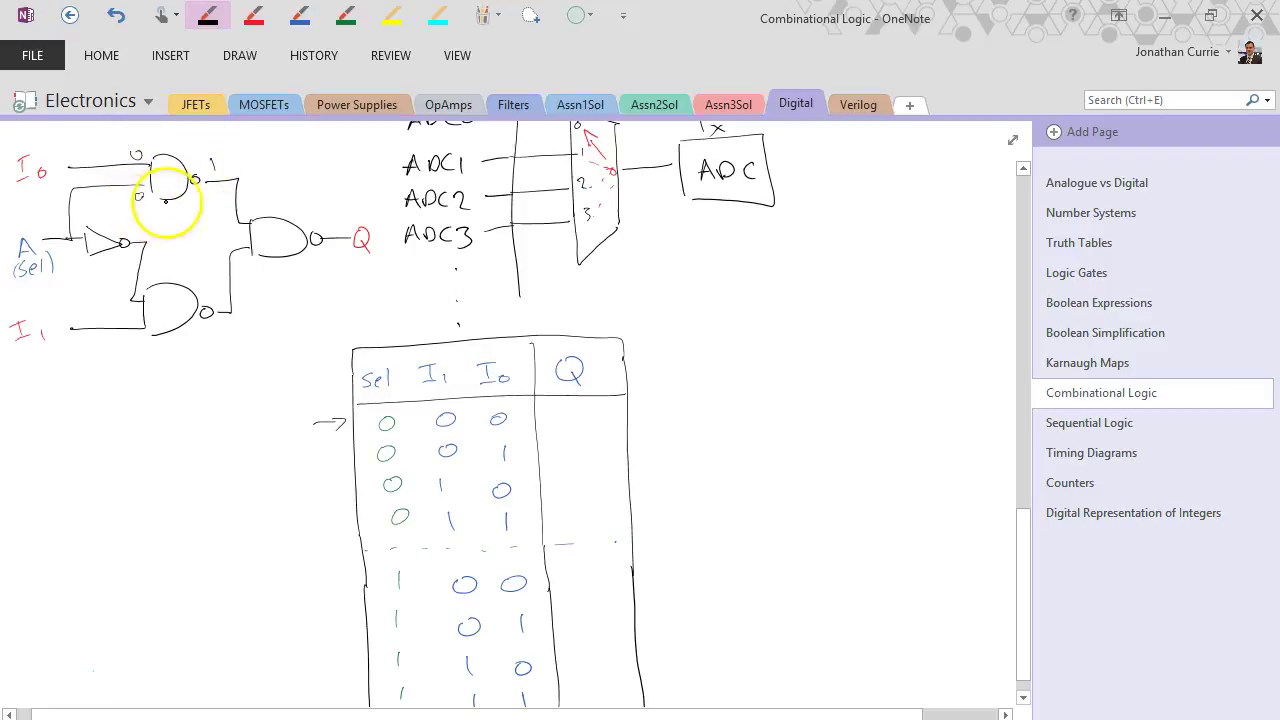
left_click(184, 149)
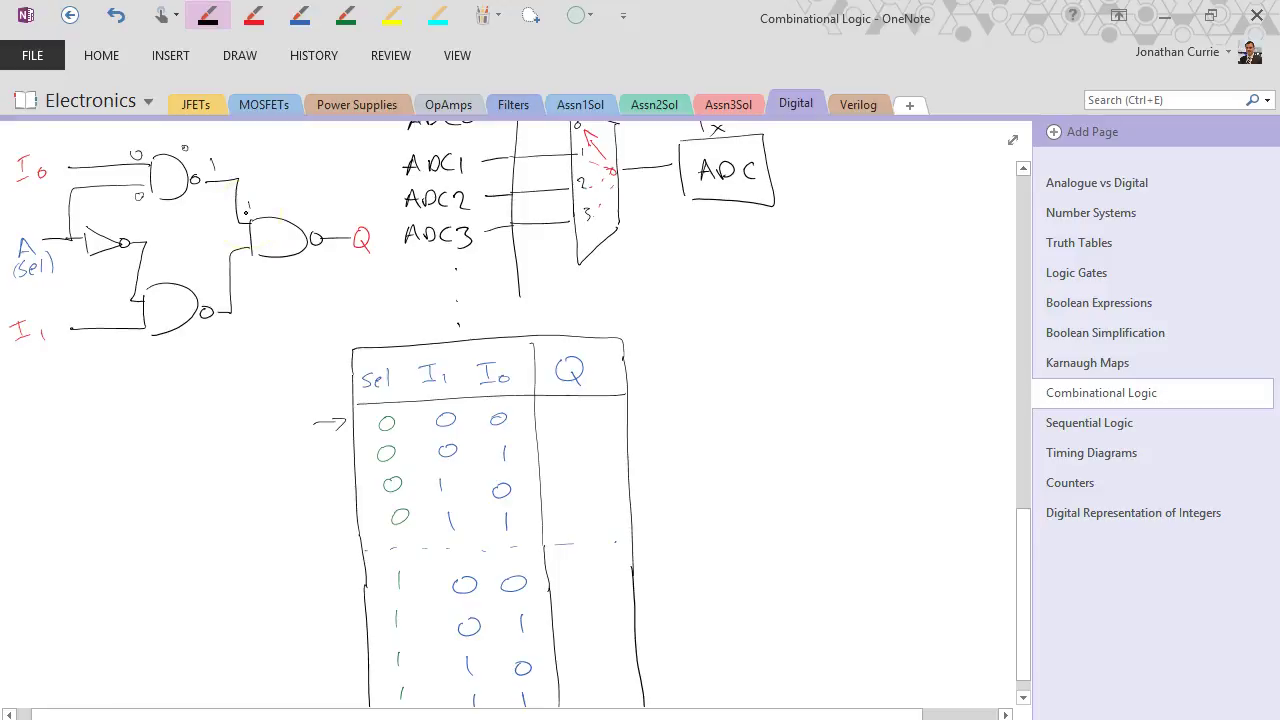
left_click(75, 227)
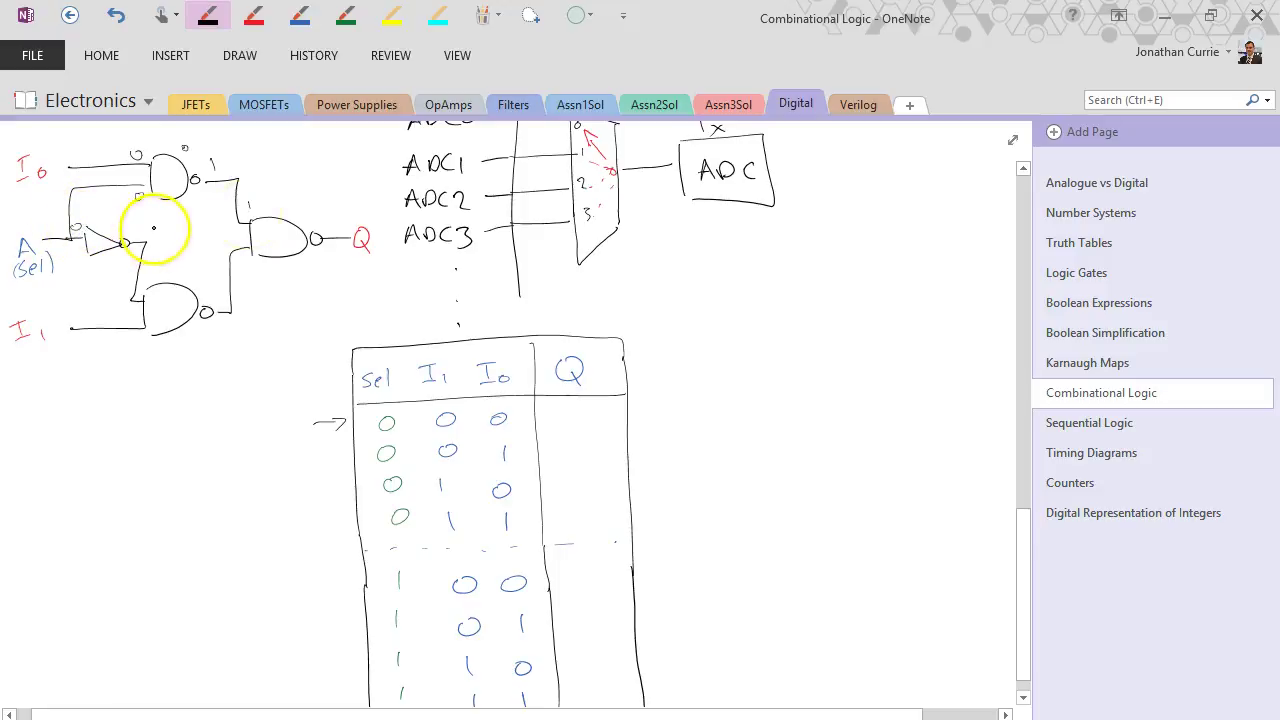
left_click_drag(139, 224, 139, 232)
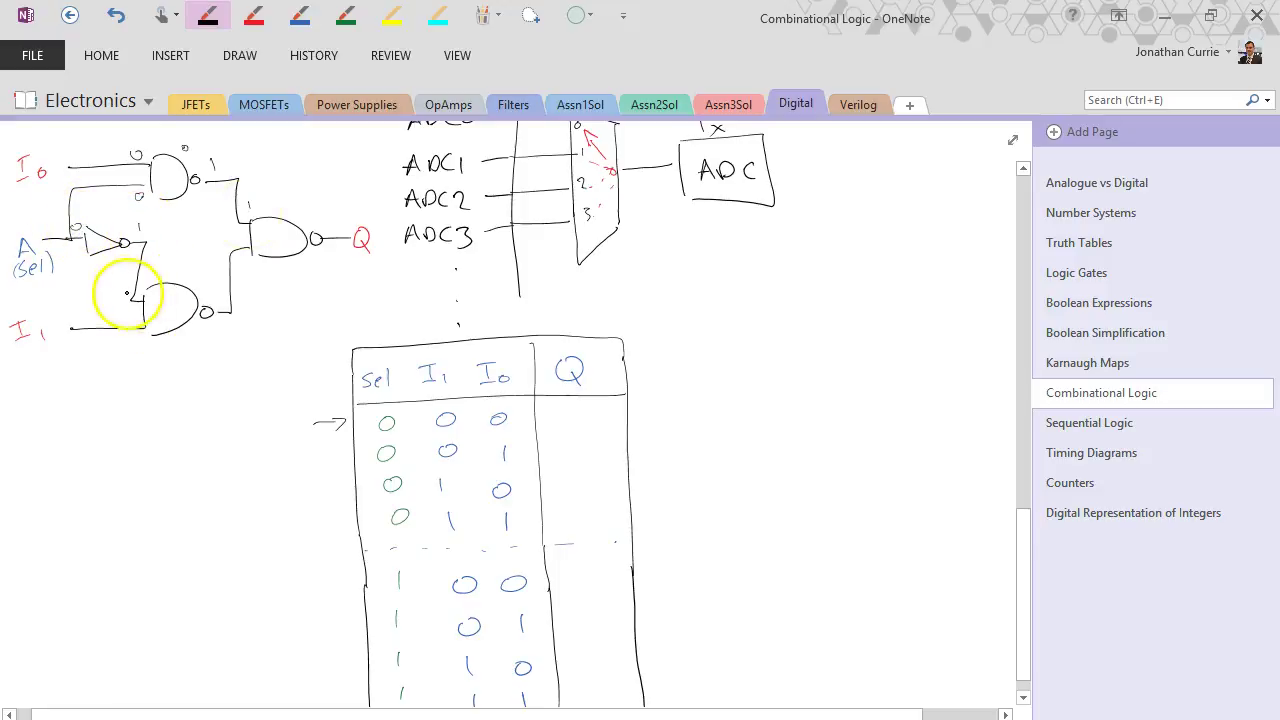
left_click_drag(120, 280, 120, 290)
left_click_drag(130, 335, 230, 331)
left_click_drag(249, 263, 249, 272)
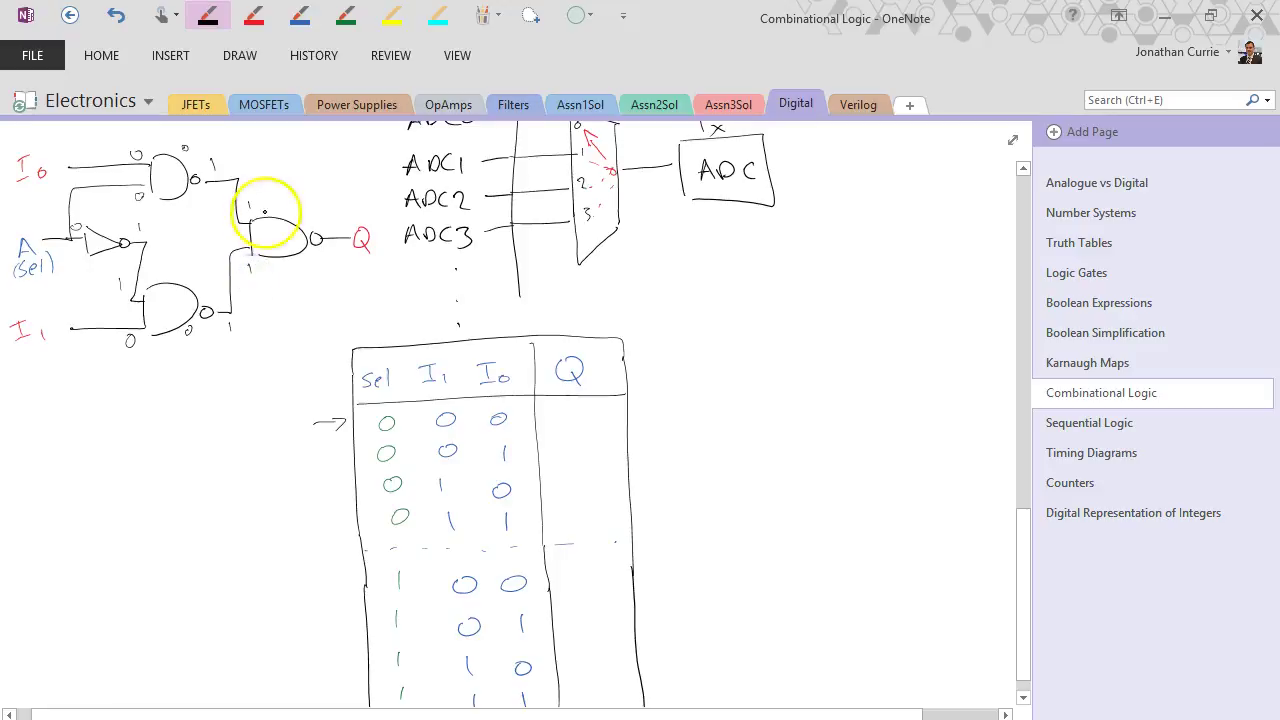
left_click_drag(337, 219, 299, 218)
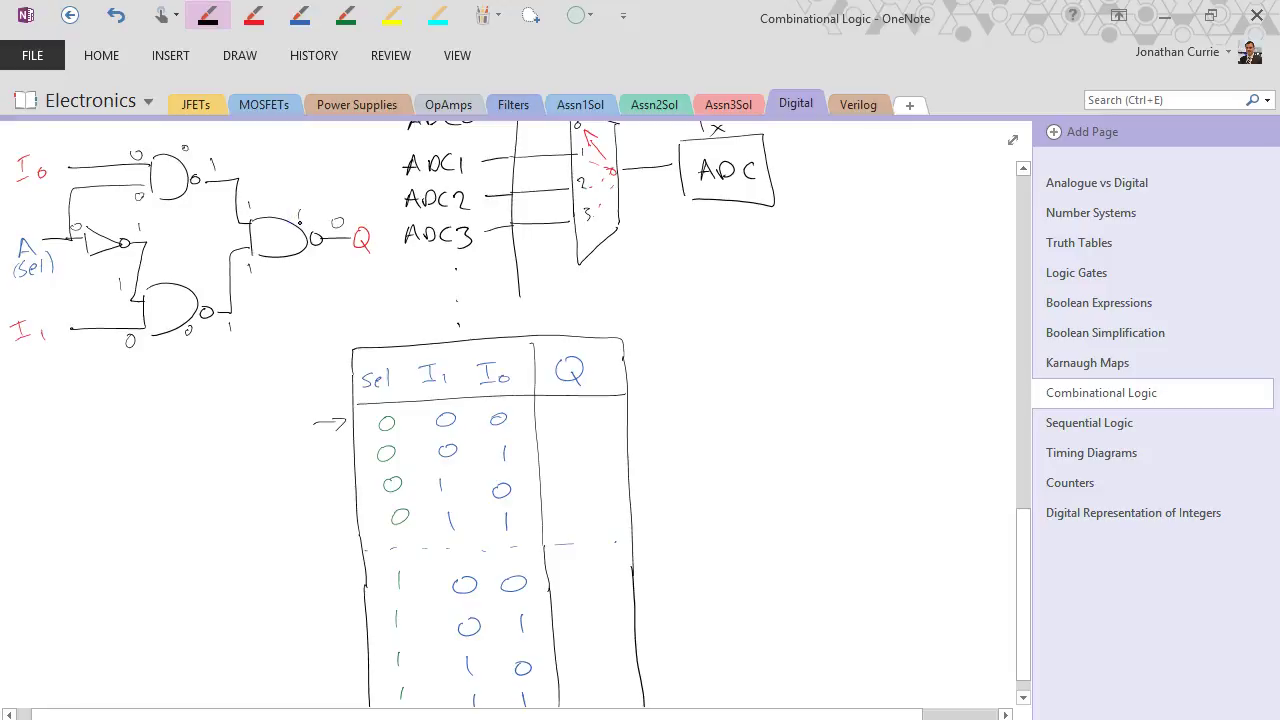
left_click(299, 15)
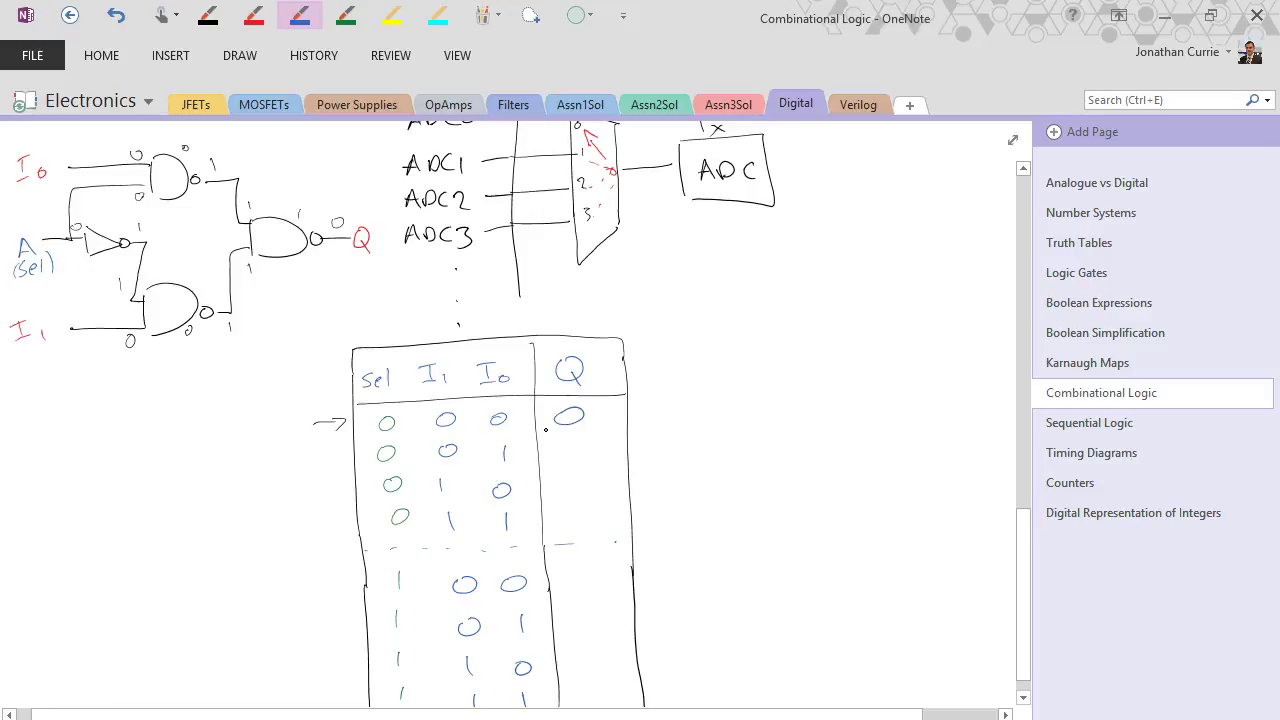
- Fill the Q column in blue as 0, 0, 1, 1 then 0, 1, 0, 1, marking I1 as the passed input
left_click_drag(578, 442, 581, 440)
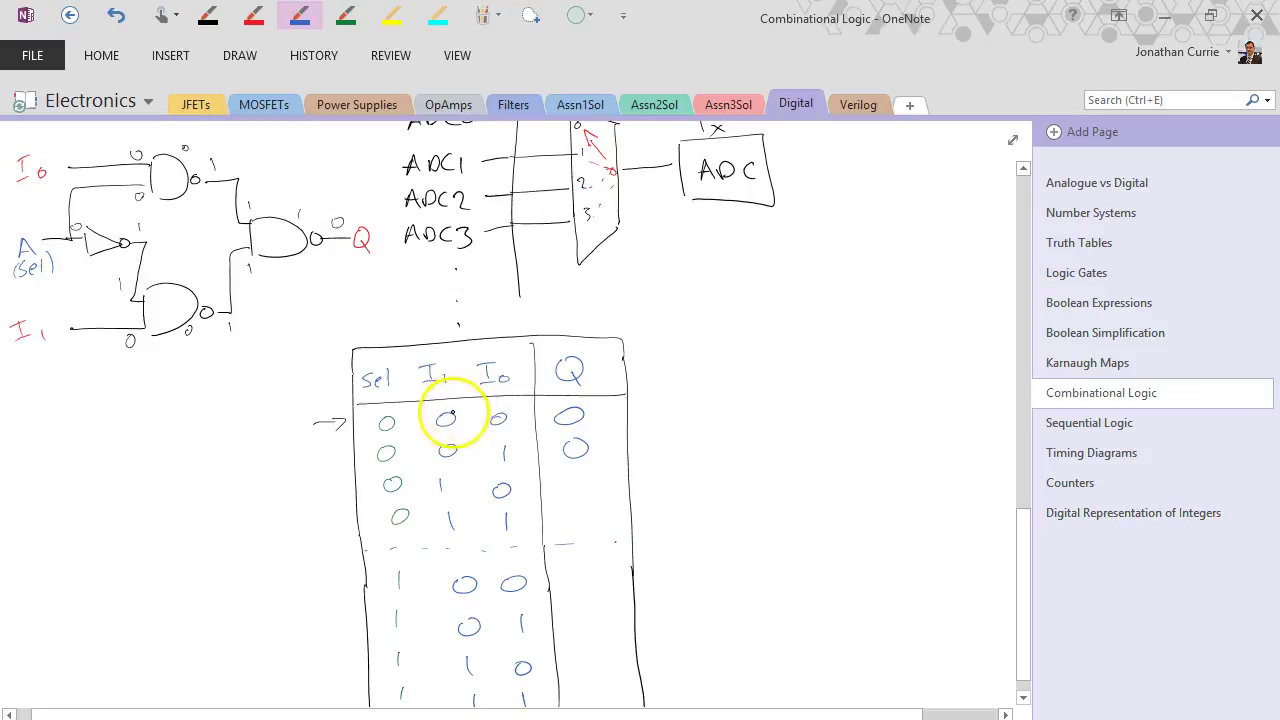
left_click(440, 403)
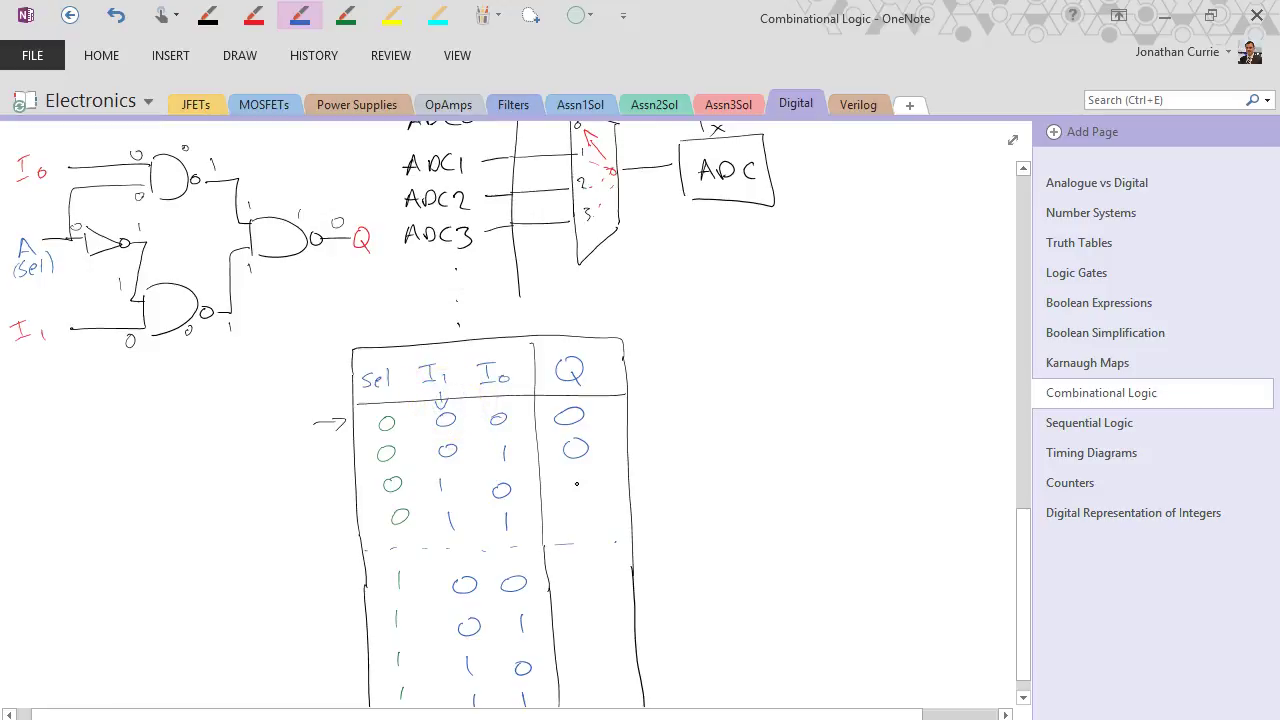
left_click_drag(575, 484, 576, 492)
left_click_drag(1024, 598, 1020, 609)
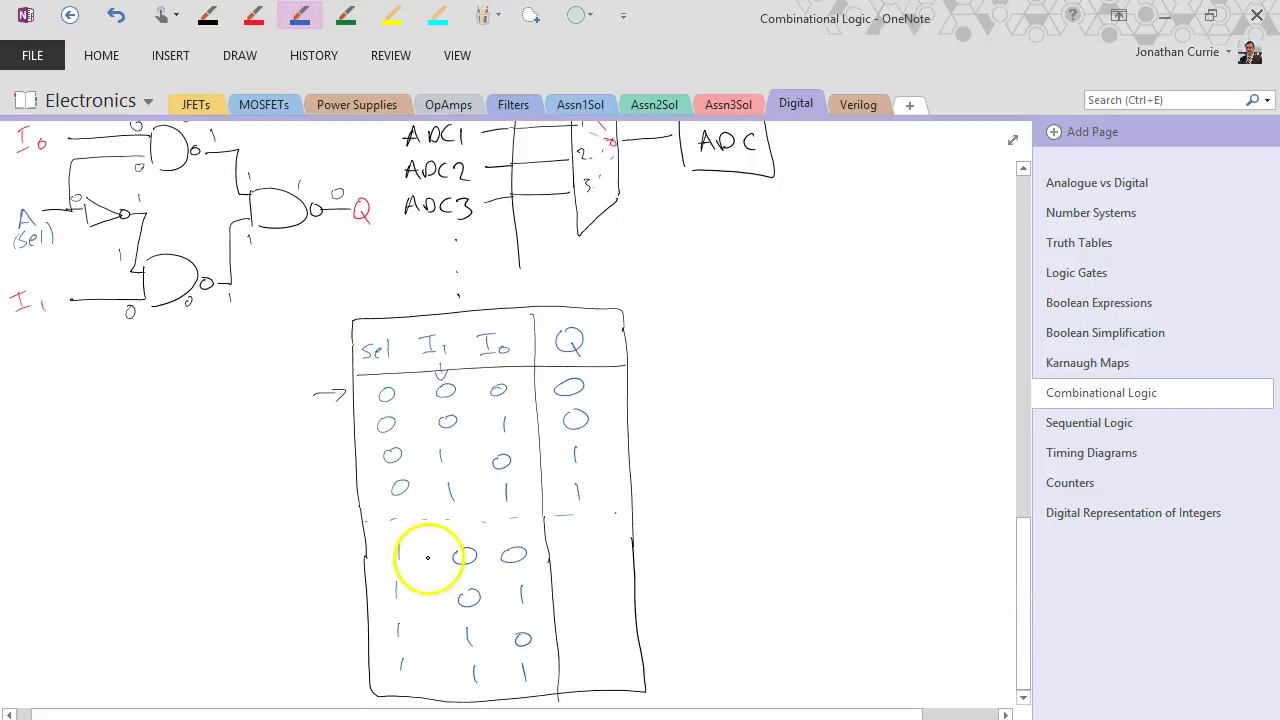
left_click_drag(586, 583, 585, 672)
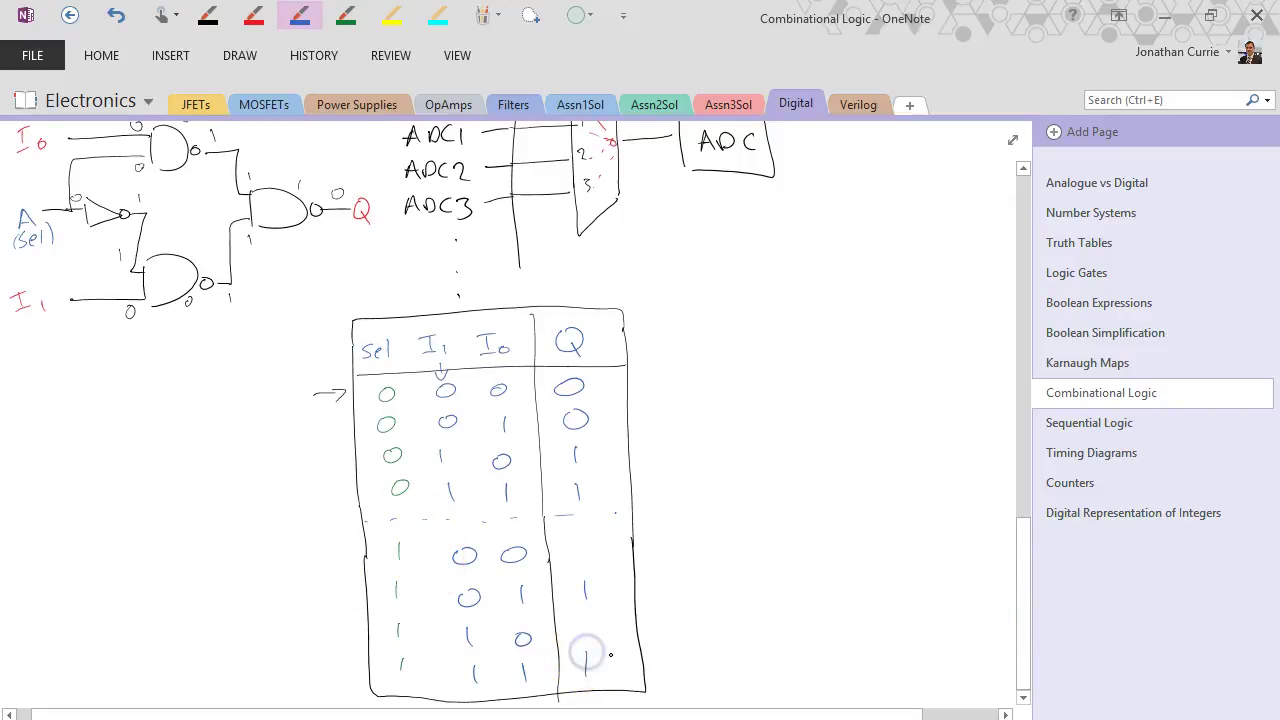
left_click_drag(587, 615, 586, 616)
left_click_drag(586, 532, 579, 534)
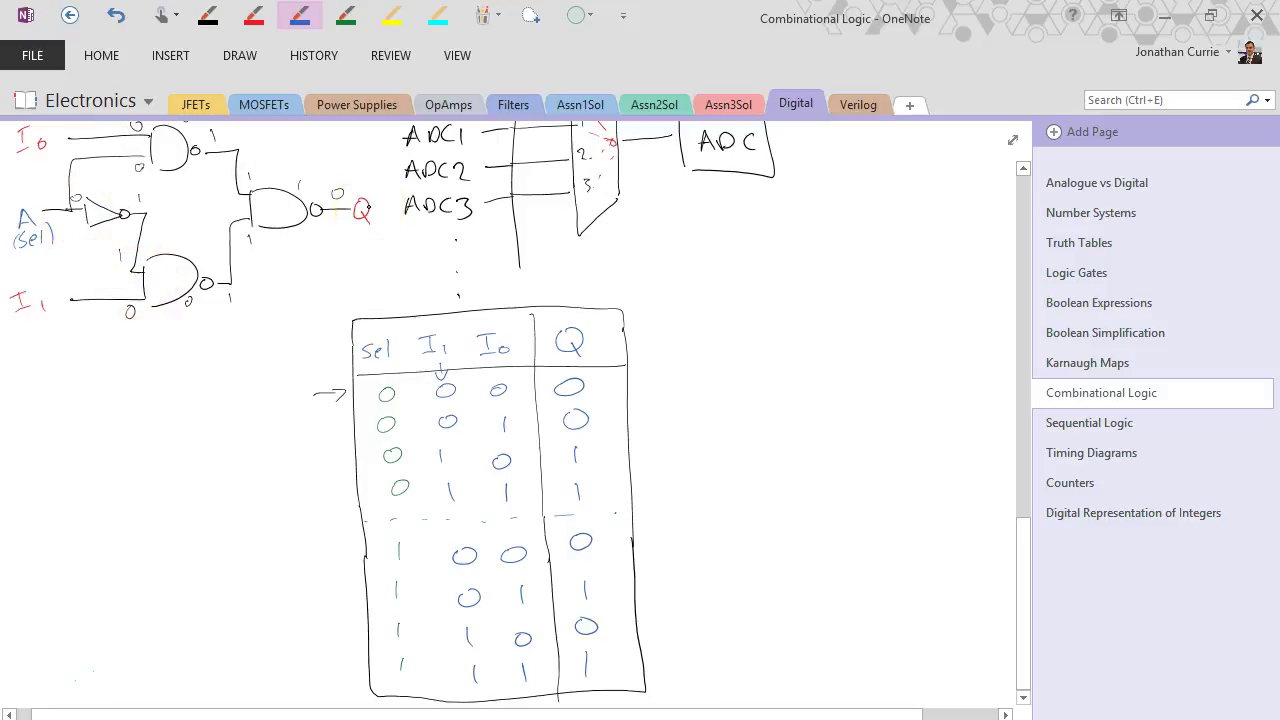
left_click_drag(1026, 583, 1030, 555)
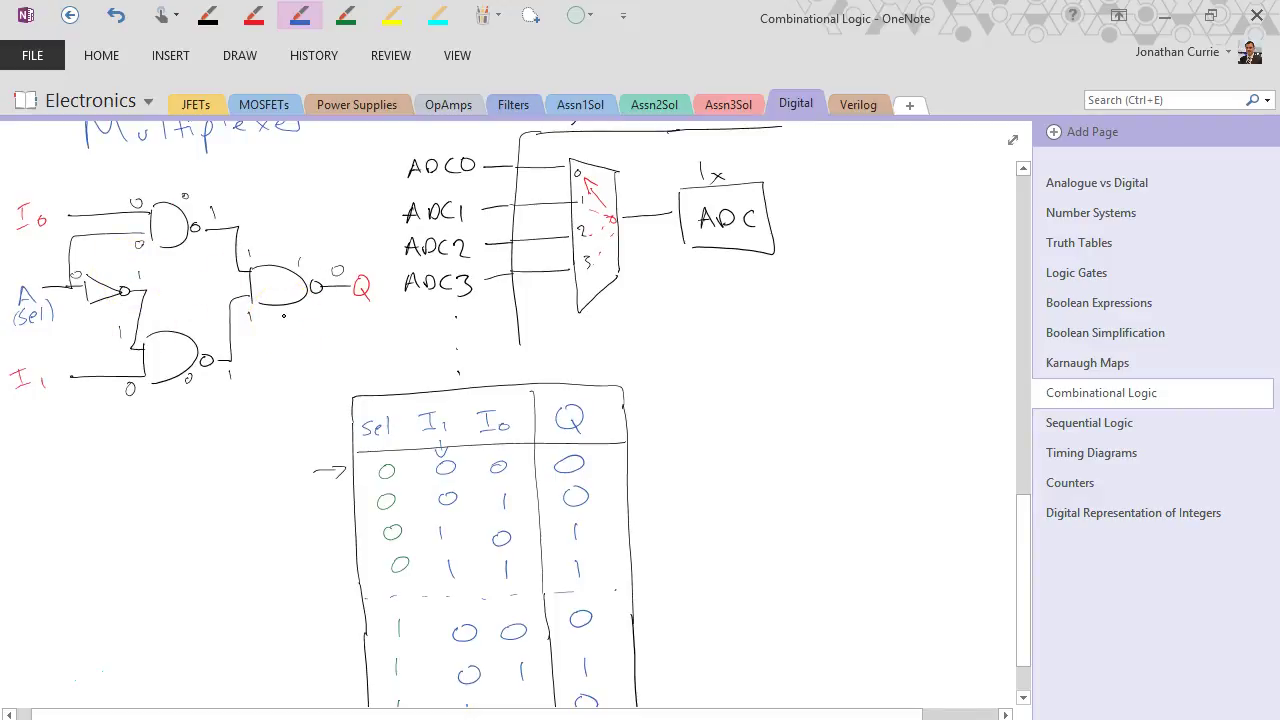
- Draw a horizontal dividing line across the page below the truth table
left_click_drag(1029, 571, 1027, 694)
scroll(1027, 694, "down", 4)
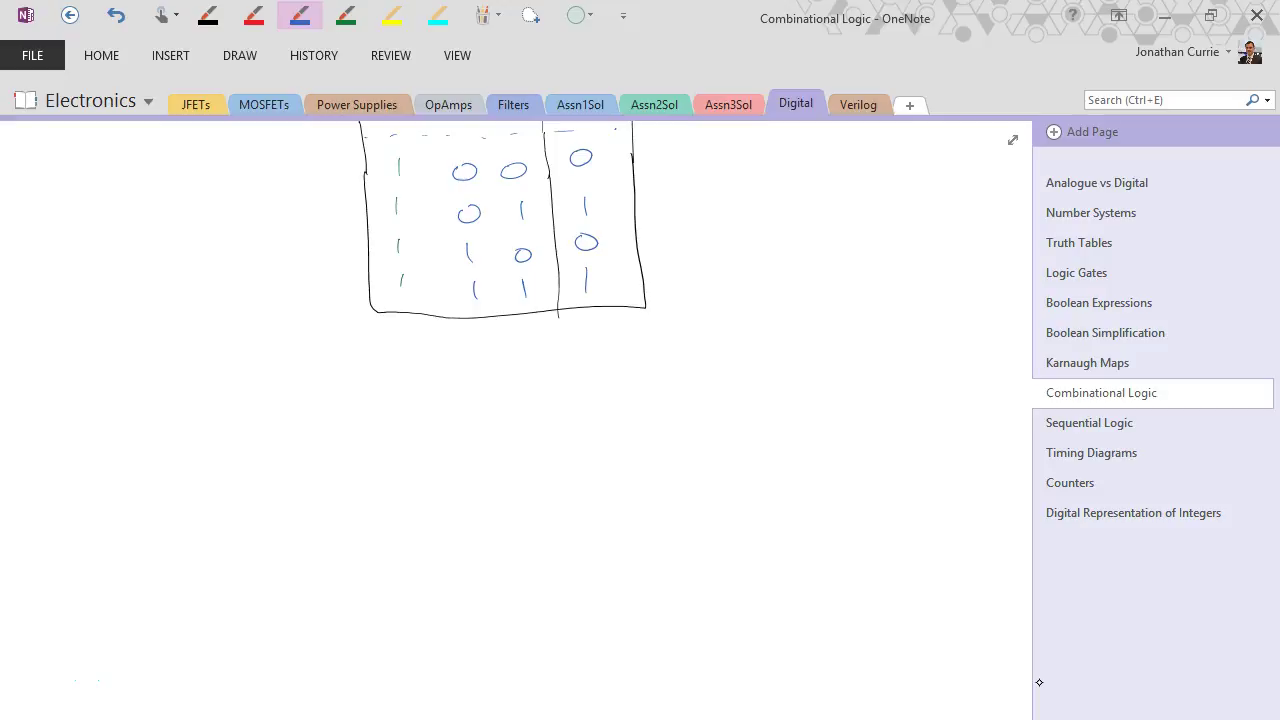
left_click_drag(38, 366, 1003, 355)
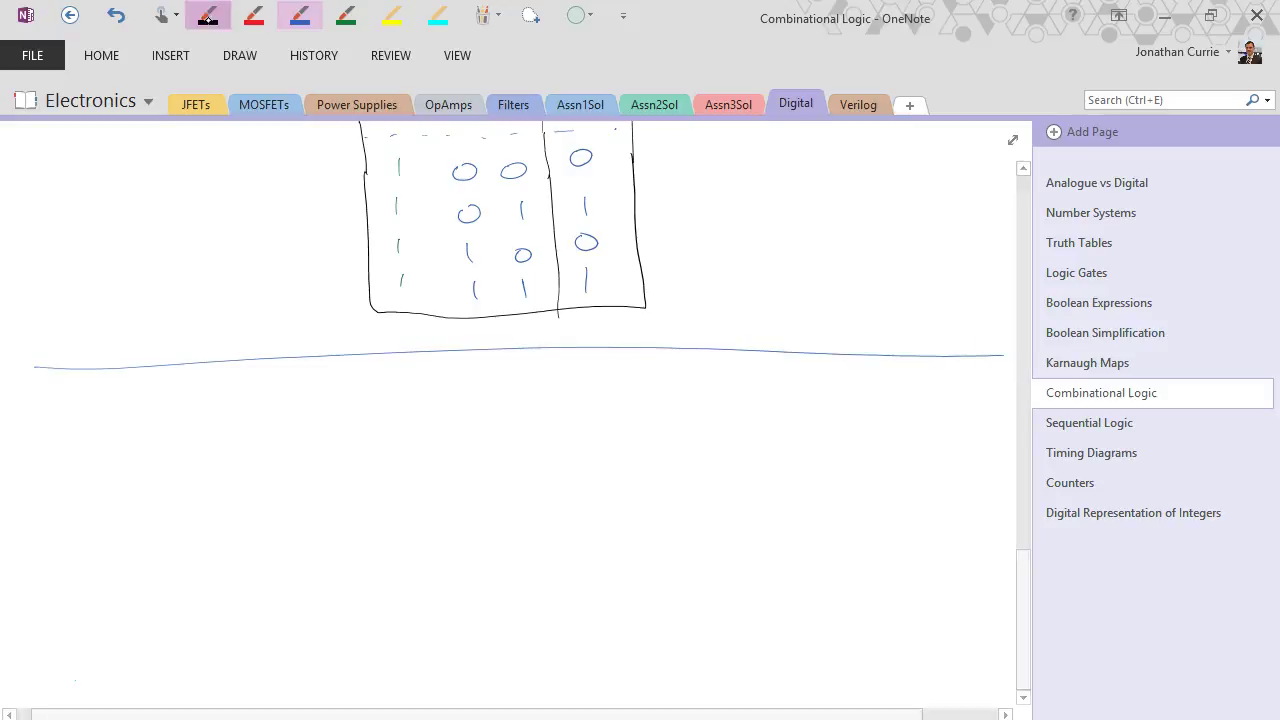
- Handwrite the heading 'Digital Encoder' in blue below the line
left_click(298, 17)
mouse_move(54, 404)
left_mouse_down()
mouse_move(65, 452)
mouse_move(100, 440)
left_mouse_up()
left_click(96, 420)
mouse_move(124, 428)
left_mouse_down()
mouse_move(117, 461)
mouse_move(131, 420)
mouse_move(156, 437)
left_mouse_up()
left_click(140, 407)
left_click_drag(146, 419, 181, 434)
mouse_move(193, 404)
left_mouse_down()
mouse_move(195, 433)
mouse_move(266, 431)
left_mouse_up()
left_click_drag(243, 399, 262, 398)
left_click_drag(244, 414, 258, 414)
left_click_drag(278, 427, 300, 426)
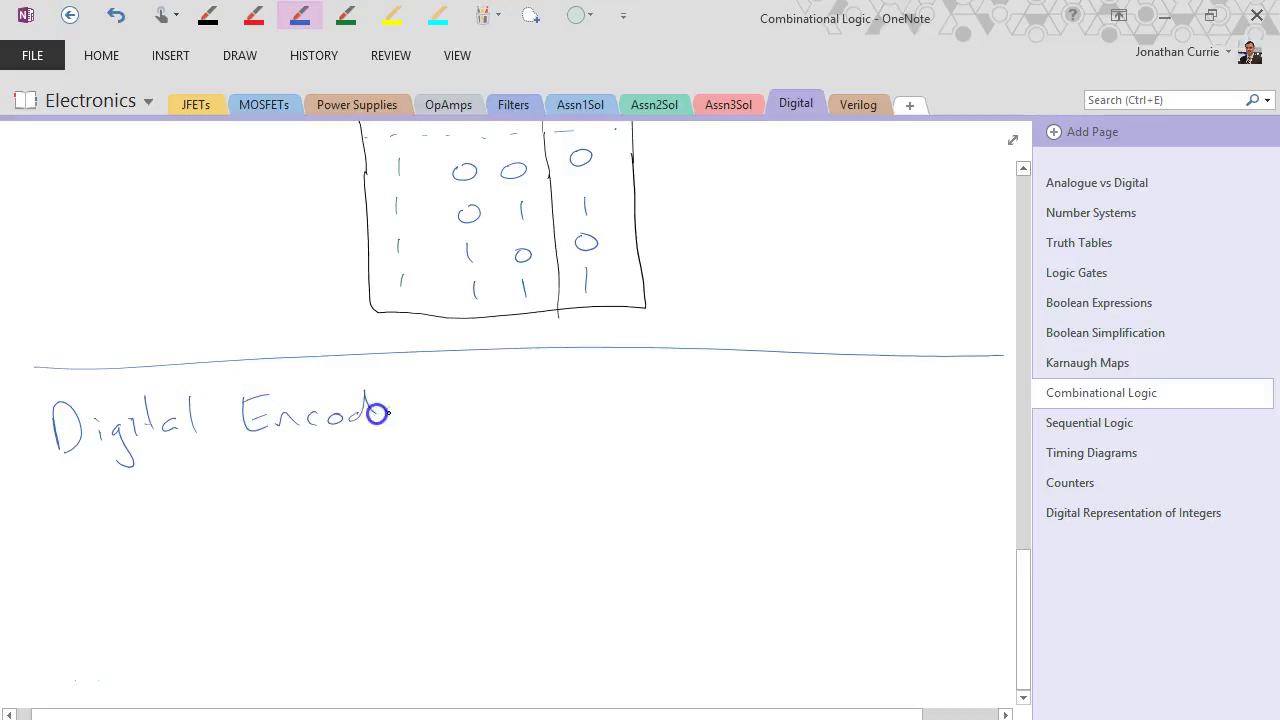
left_click_drag(396, 416, 404, 406)
scroll(1023, 686, "down", 3)
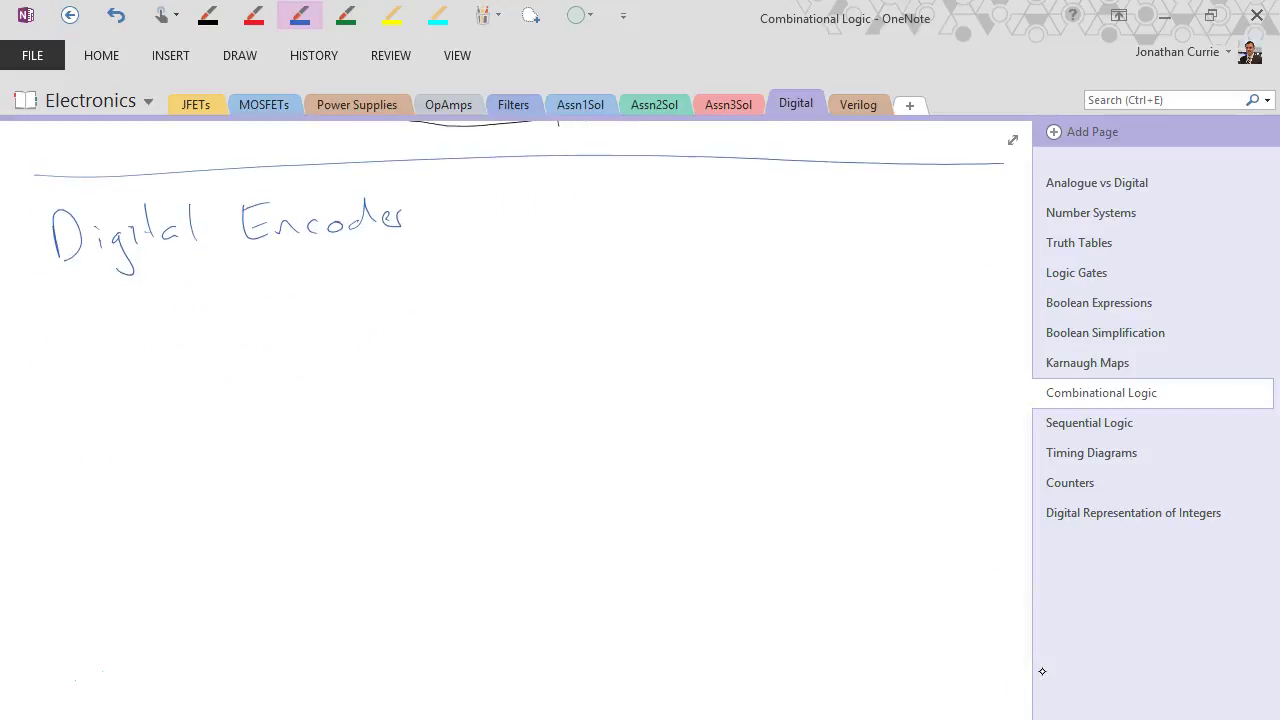
left_click(207, 15)
- Draw the encoder box with input leads on the left and an output lead on the right
mouse_move(328, 297)
left_mouse_down()
mouse_move(344, 443)
mouse_move(508, 457)
mouse_move(355, 466)
left_mouse_up()
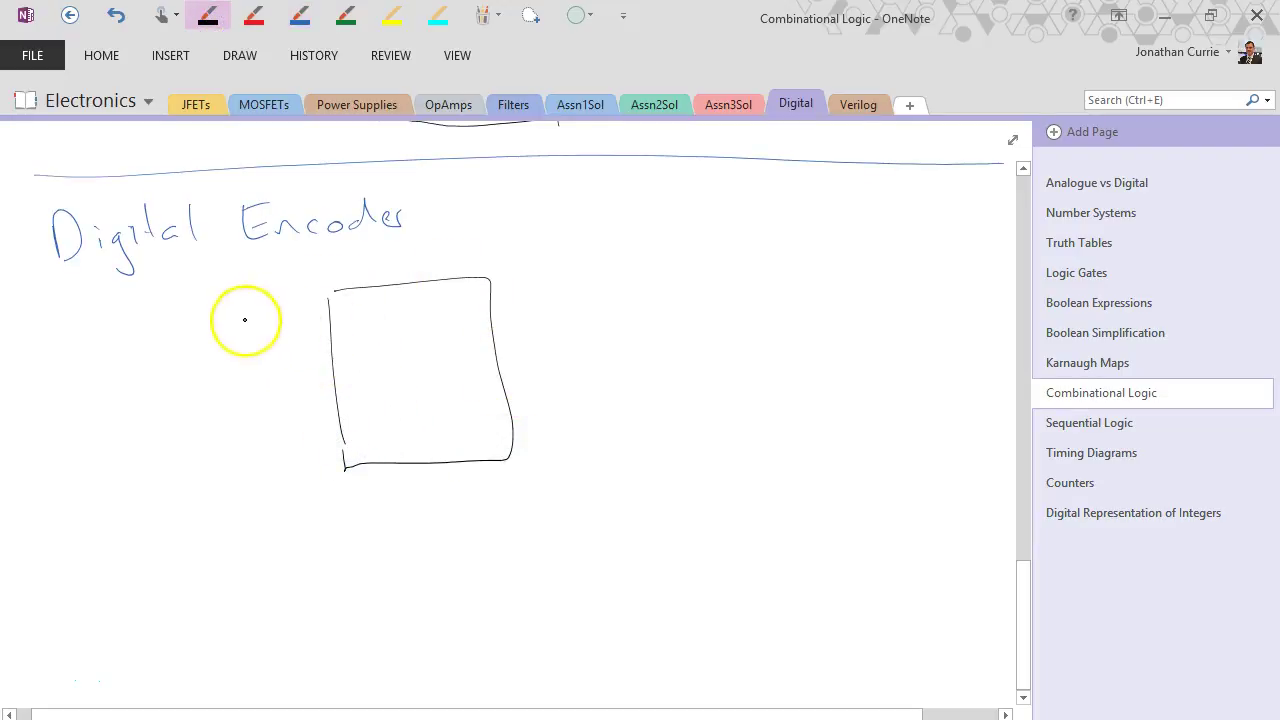
left_click_drag(322, 317, 329, 360)
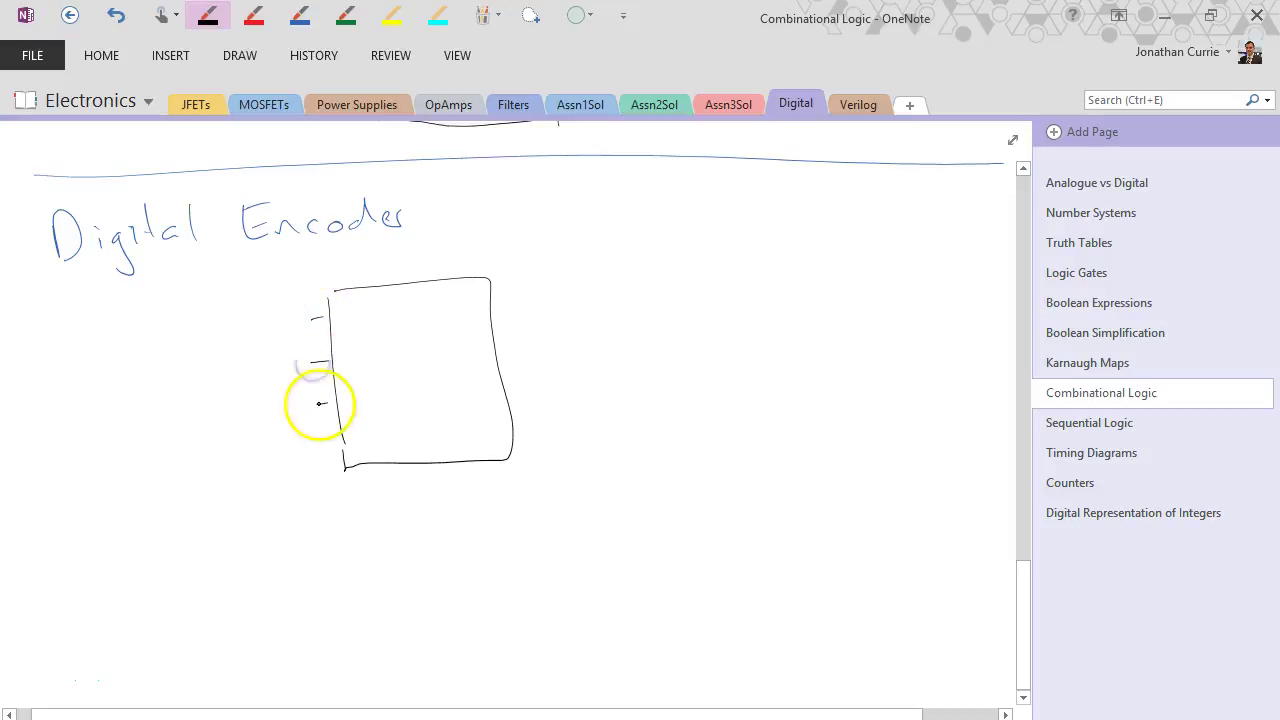
left_click_drag(318, 404, 334, 402)
left_click_drag(325, 455, 344, 452)
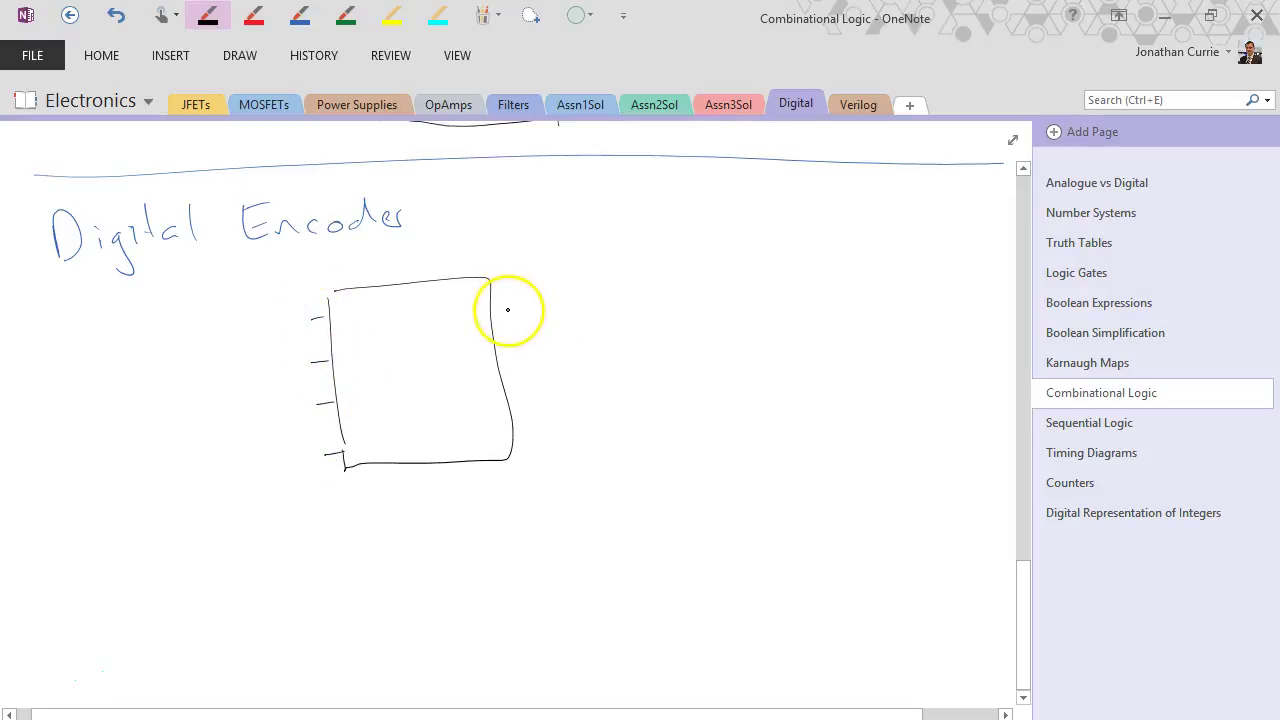
left_click_drag(491, 304, 518, 300)
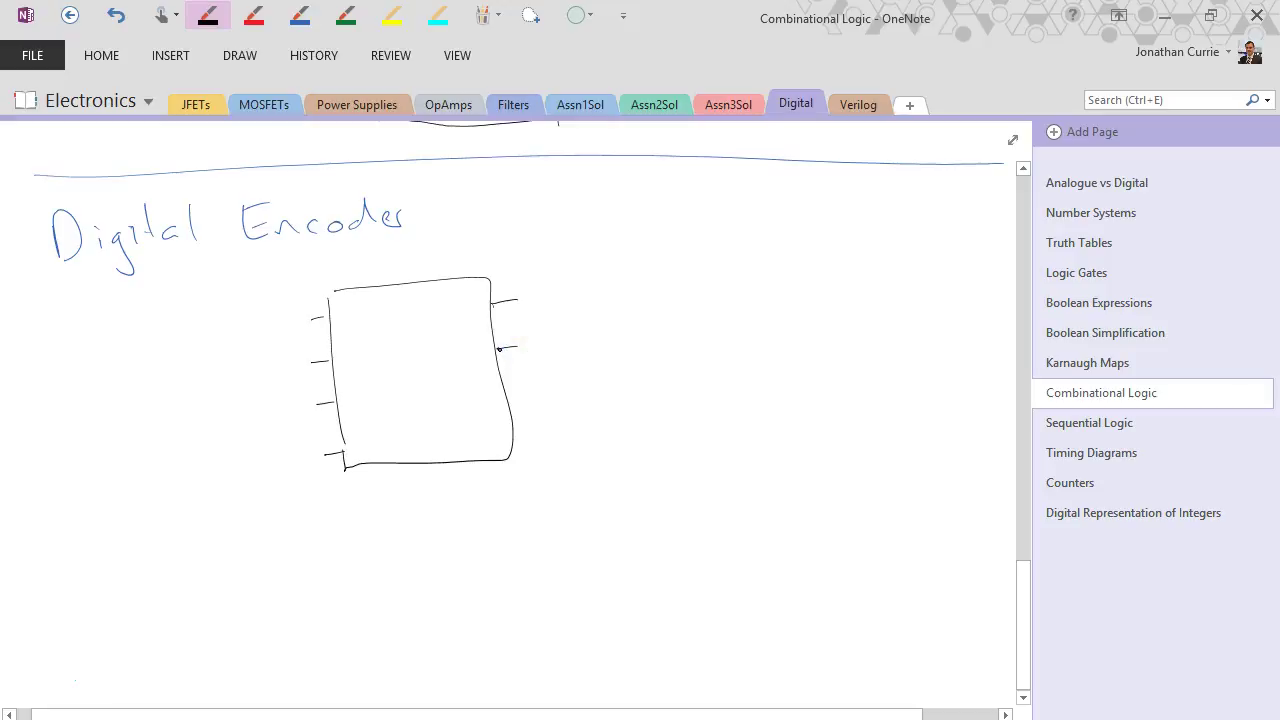
- Label the block 'Data → Encoder → Encoded form' with arrows above the box
mouse_move(209, 268)
left_mouse_down()
mouse_move(223, 290)
mouse_move(272, 288)
left_mouse_up()
mouse_move(246, 278)
left_mouse_down()
mouse_move(212, 295)
mouse_move(314, 272)
left_mouse_up()
left_click_drag(304, 266, 305, 280)
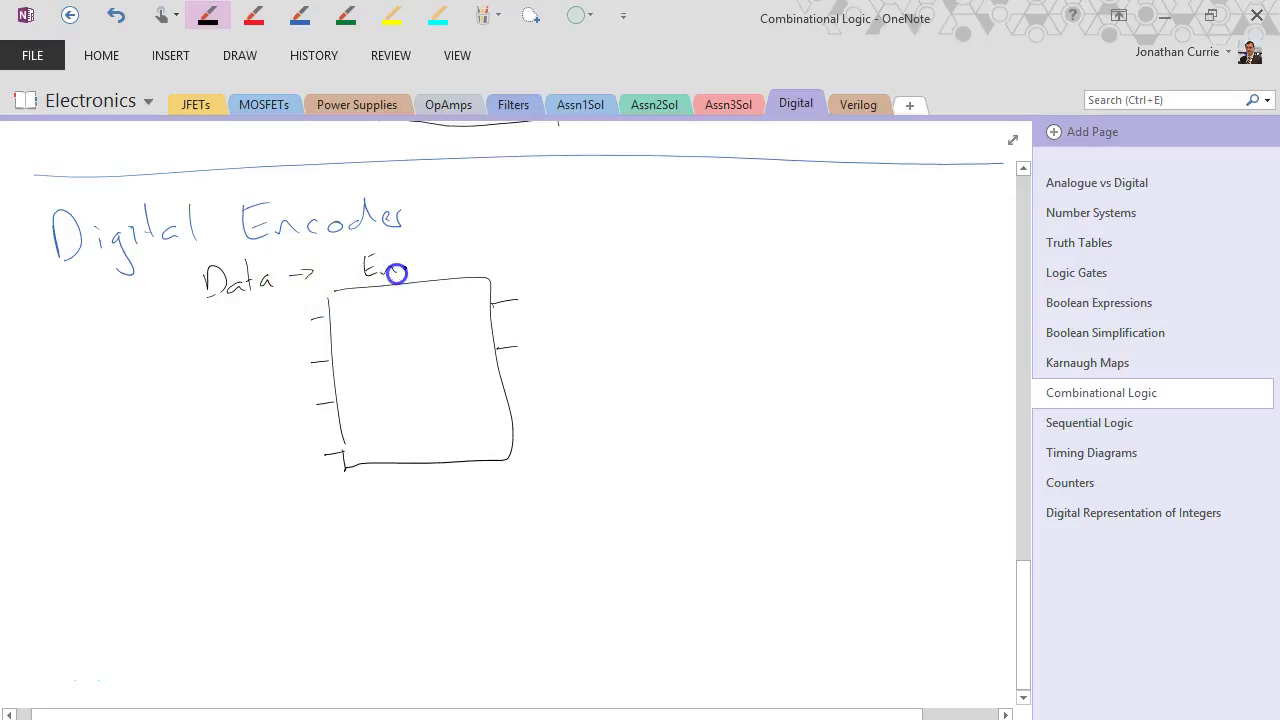
mouse_move(487, 259)
left_mouse_down()
mouse_move(520, 251)
mouse_move(563, 266)
left_mouse_up()
left_click_drag(572, 258, 664, 258)
left_click_drag(681, 238, 684, 263)
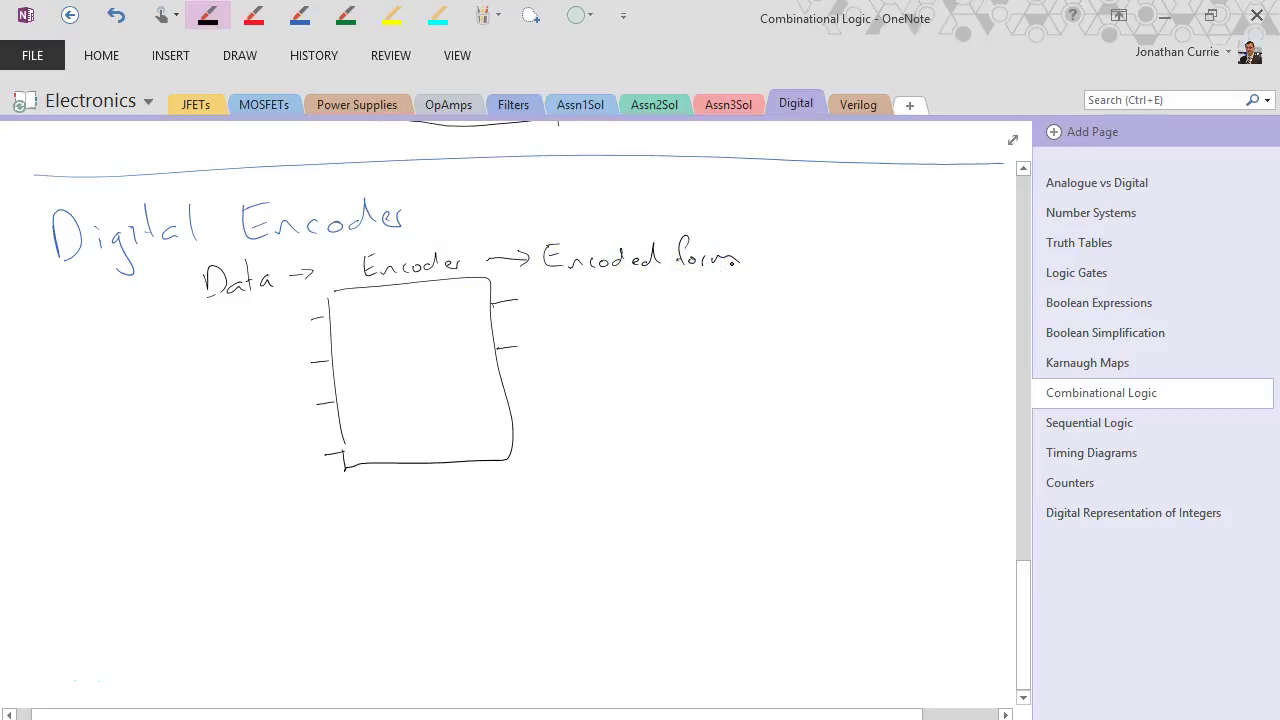
- Add a blue note 'eg Binary' after Encoded form
left_click(299, 15)
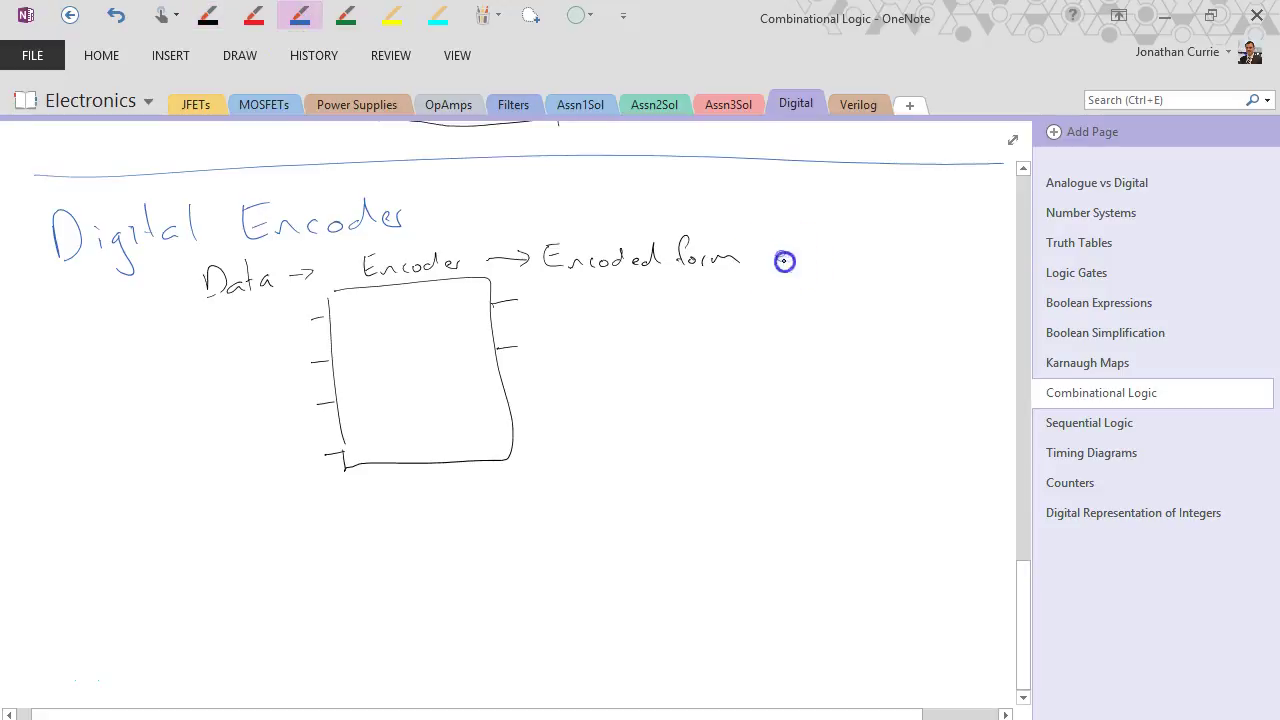
left_click_drag(803, 277, 812, 272)
left_click_drag(846, 238, 937, 262)
left_click_drag(940, 244, 928, 298)
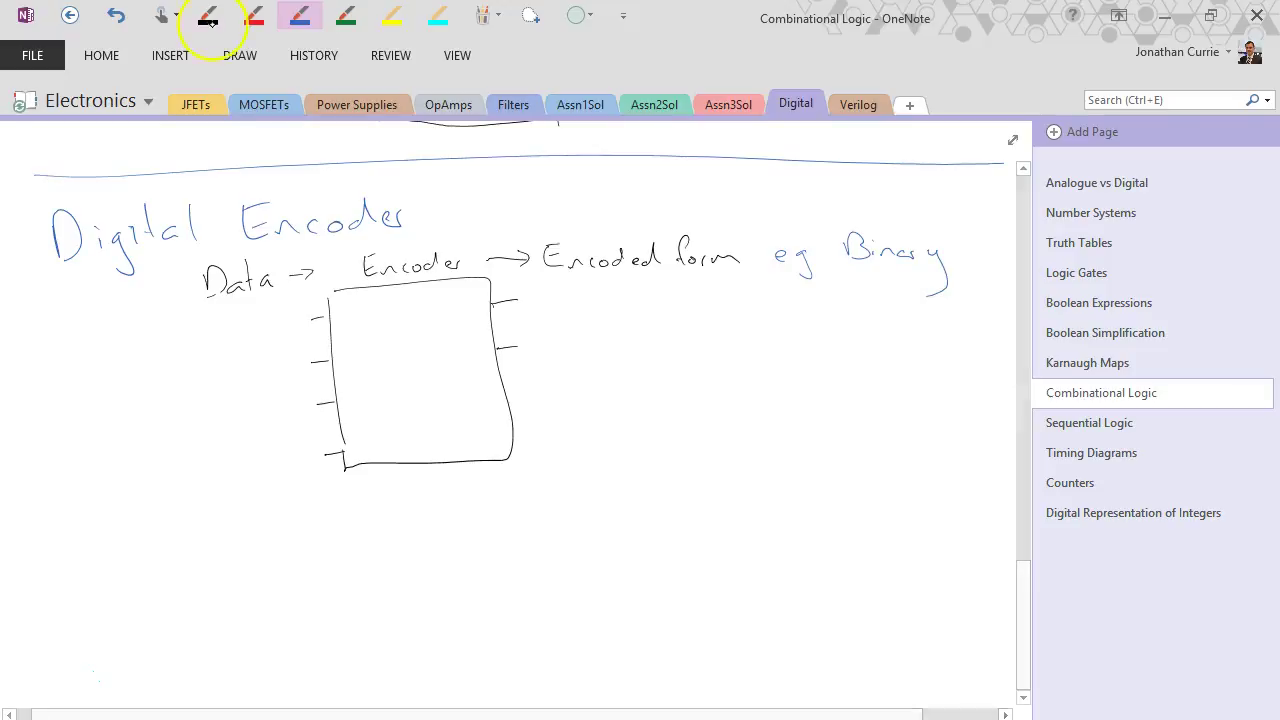
left_click(207, 15)
- Draw the table's top line and write blue column headings D3, D2, D1, D0, Q1, Q0
mouse_move(550, 484)
left_mouse_down()
mouse_move(557, 640)
mouse_move(897, 480)
mouse_move(943, 480)
left_mouse_up()
left_click(297, 16)
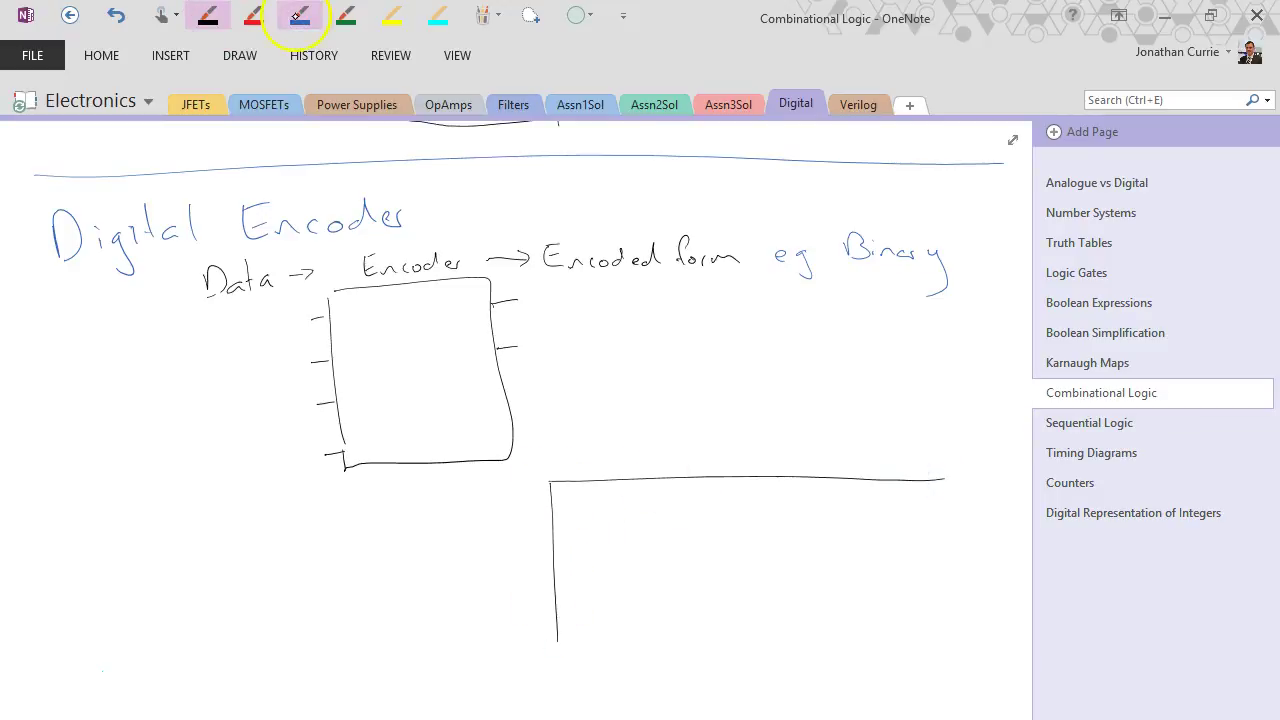
mouse_move(568, 490)
left_mouse_down()
mouse_move(565, 505)
mouse_move(588, 510)
left_mouse_up()
left_click_drag(616, 490, 616, 512)
left_click_drag(616, 490, 623, 503)
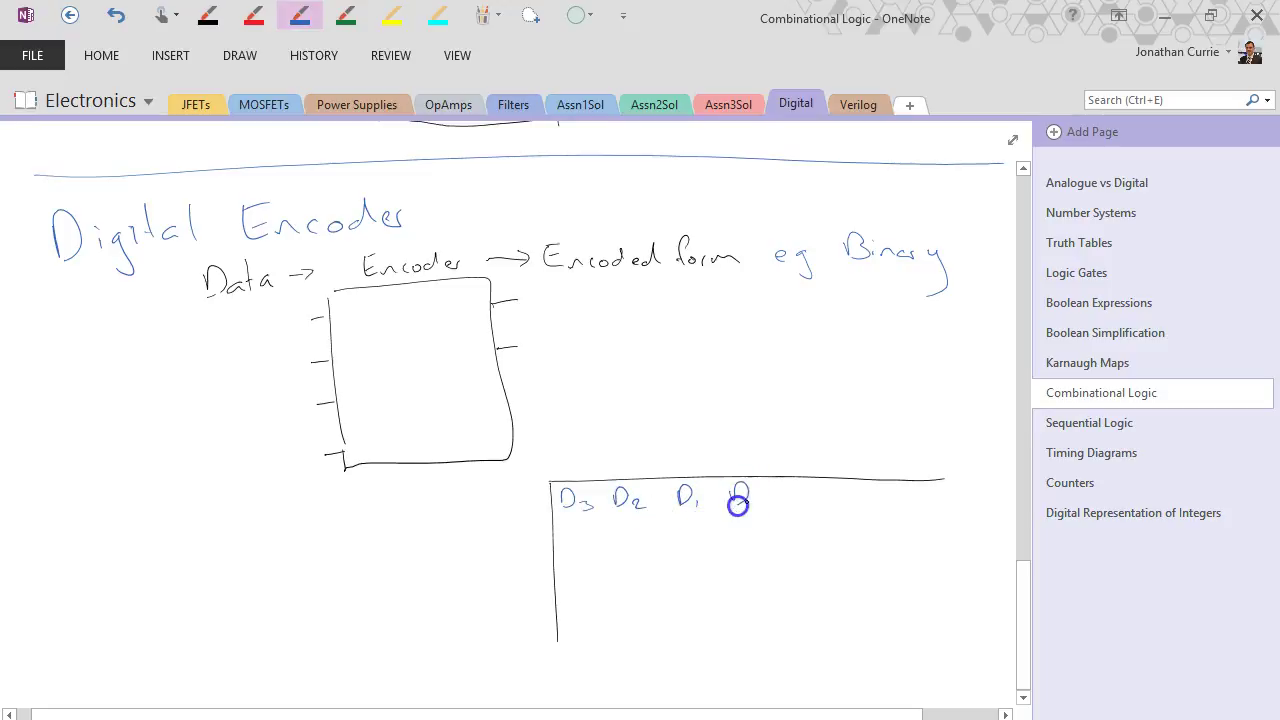
mouse_move(756, 499)
left_mouse_down()
mouse_move(826, 494)
mouse_move(846, 510)
left_mouse_up()
left_click_drag(888, 488, 897, 510)
left_click_drag(915, 504, 913, 508)
- Draw the black divider between inputs and outputs and close the table's right edge
left_click(208, 15)
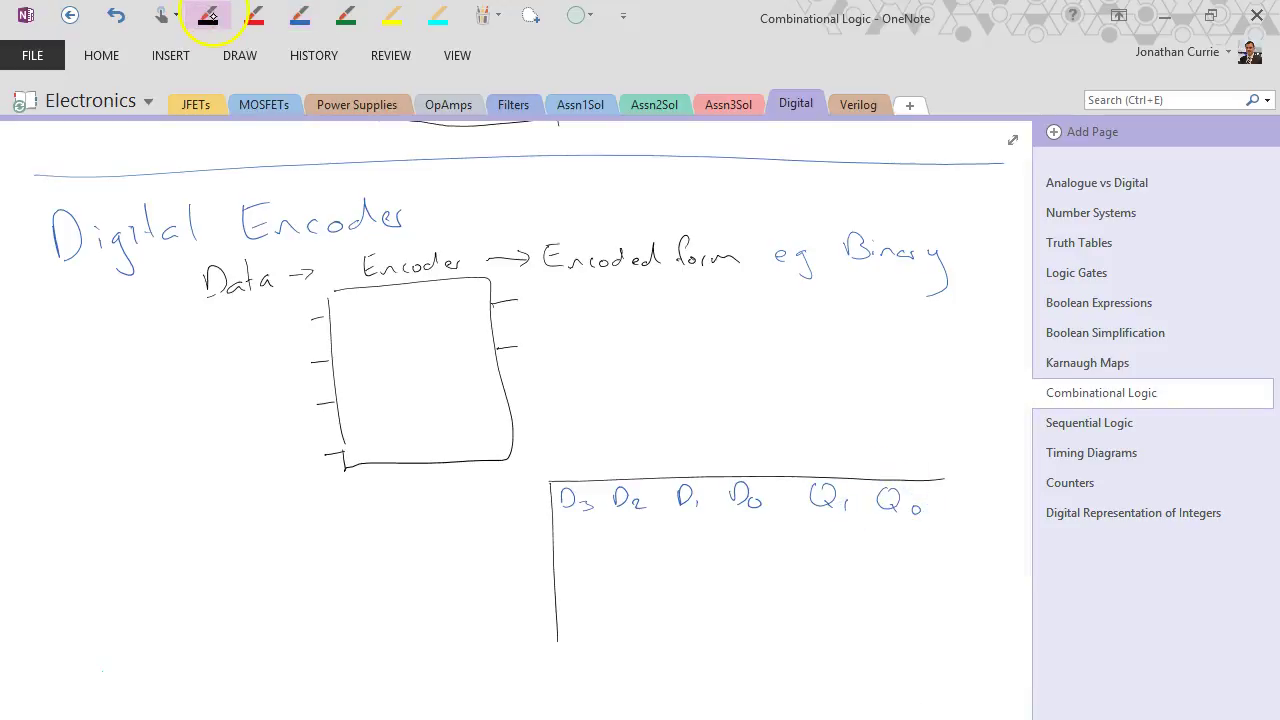
left_click_drag(782, 479, 780, 672)
left_click_drag(948, 481, 939, 642)
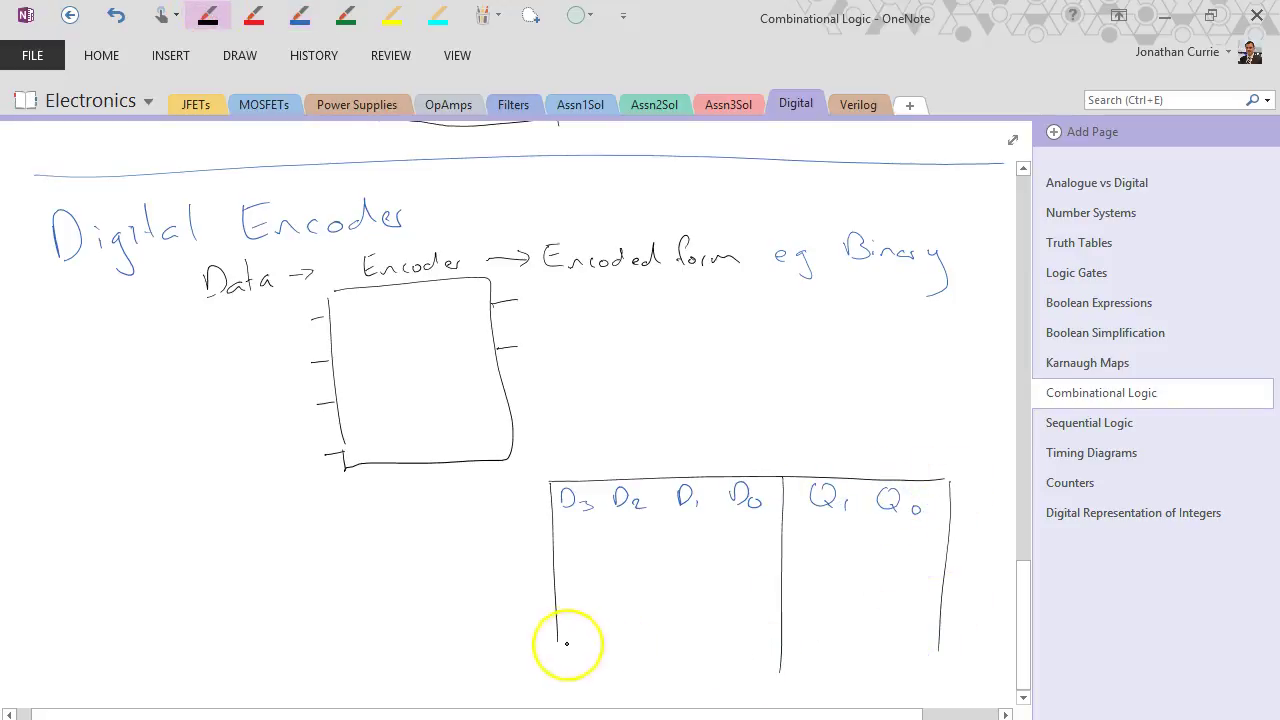
left_click_drag(558, 639, 560, 665)
- Label the encoder's input leads D0–D3 and outputs Q0, Q1 in blue
left_click(300, 15)
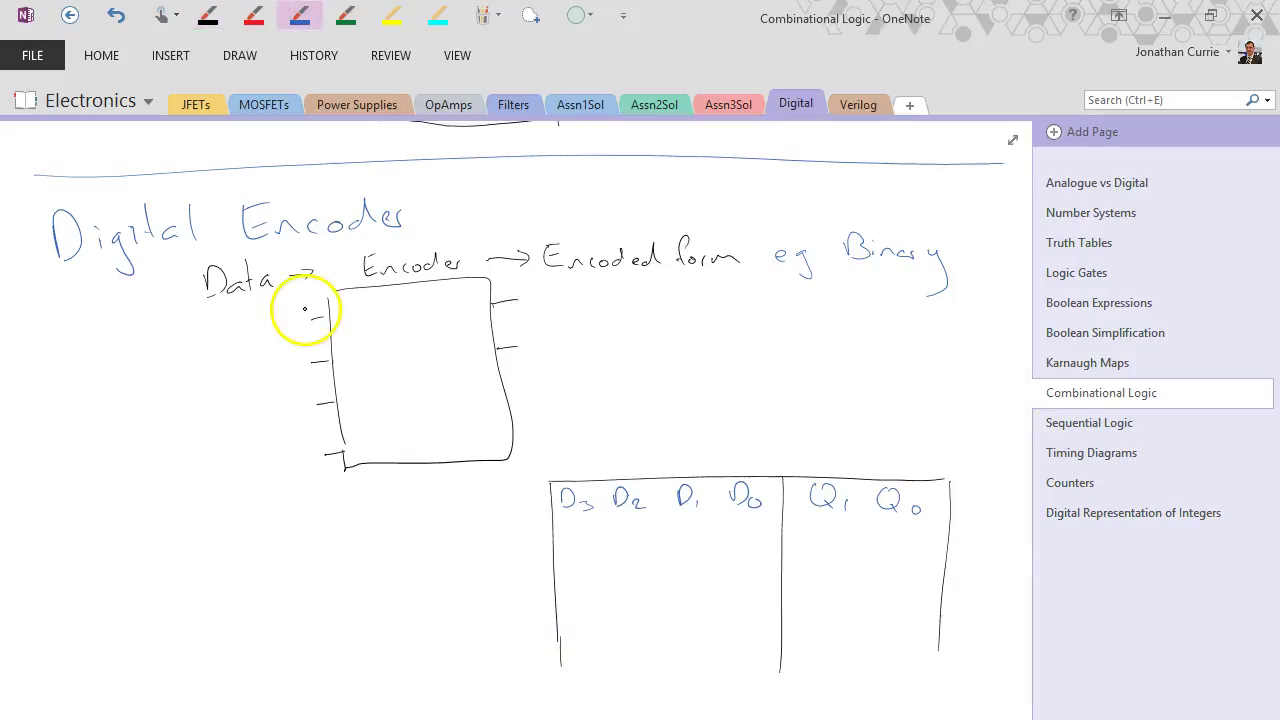
mouse_move(262, 313)
left_mouse_down()
mouse_move(292, 334)
mouse_move(266, 374)
mouse_move(270, 362)
left_mouse_up()
left_click_drag(280, 361, 269, 419)
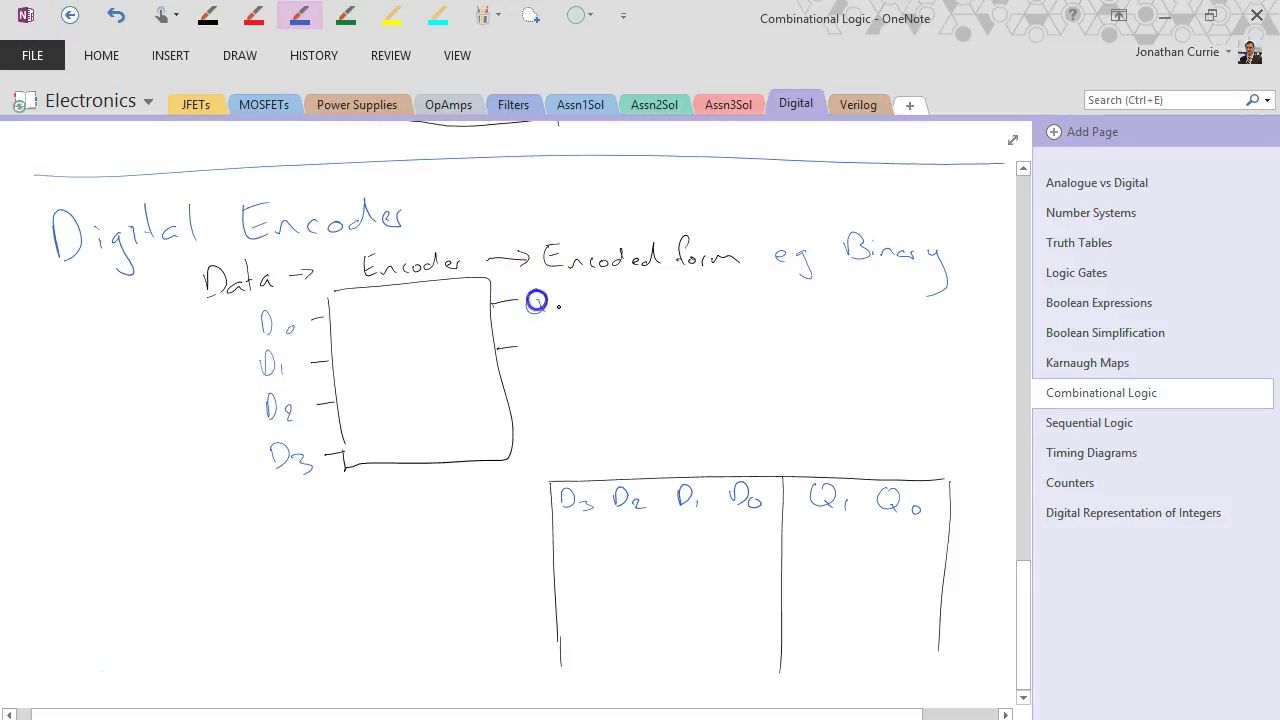
left_click_drag(538, 292, 546, 316)
left_click_drag(560, 302, 540, 355)
- Fill the input rows in black with 0001, 0010, 0100 and 1000
left_click(208, 16)
mouse_move(748, 524)
left_mouse_down()
mouse_move(746, 545)
mouse_move(639, 531)
left_mouse_up()
mouse_move(591, 528)
left_mouse_down()
mouse_move(594, 566)
mouse_move(686, 573)
left_mouse_up()
left_click_drag(746, 562, 745, 563)
mouse_move(594, 594)
left_mouse_down()
mouse_move(640, 607)
mouse_move(743, 600)
left_mouse_up()
left_click_drag(593, 632, 594, 648)
left_click_drag(637, 628, 645, 634)
left_click_drag(698, 634, 699, 634)
left_click_drag(745, 637, 752, 644)
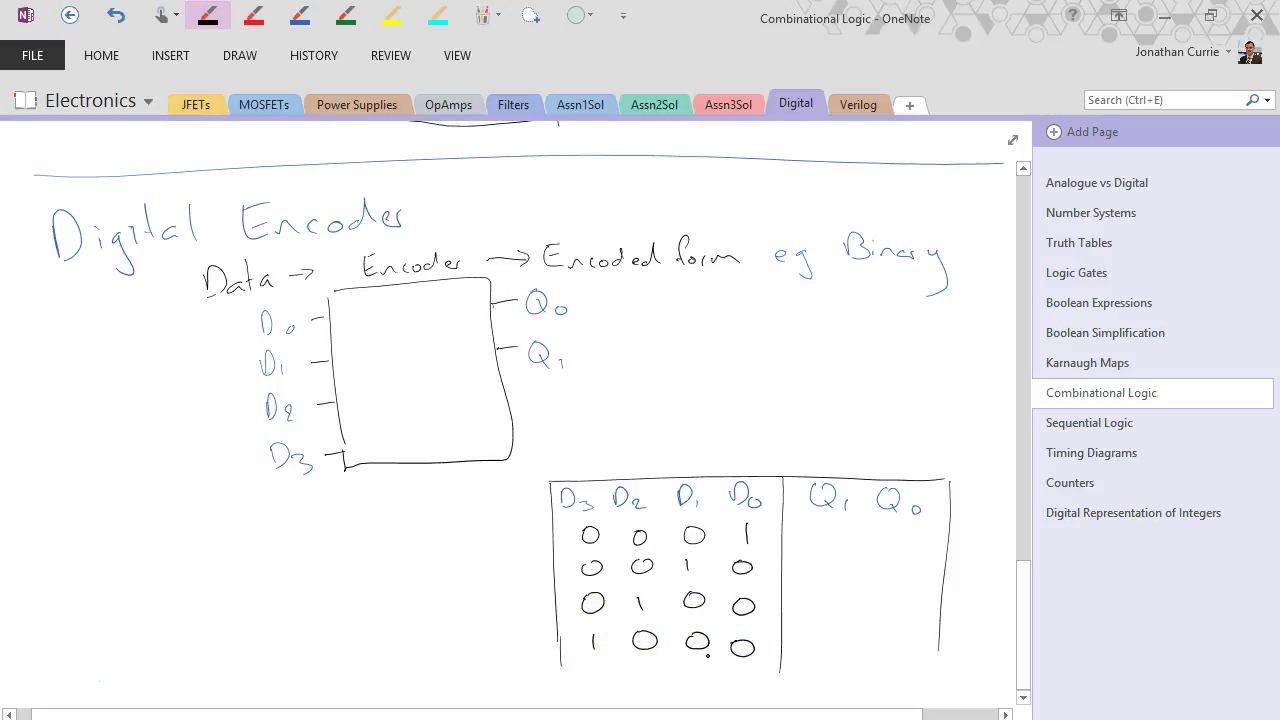
left_click(703, 480)
- Start the Data heading and write Q1 Q0 outputs 00, 01, 10, 11 down the rows
left_click_drag(617, 445, 616, 462)
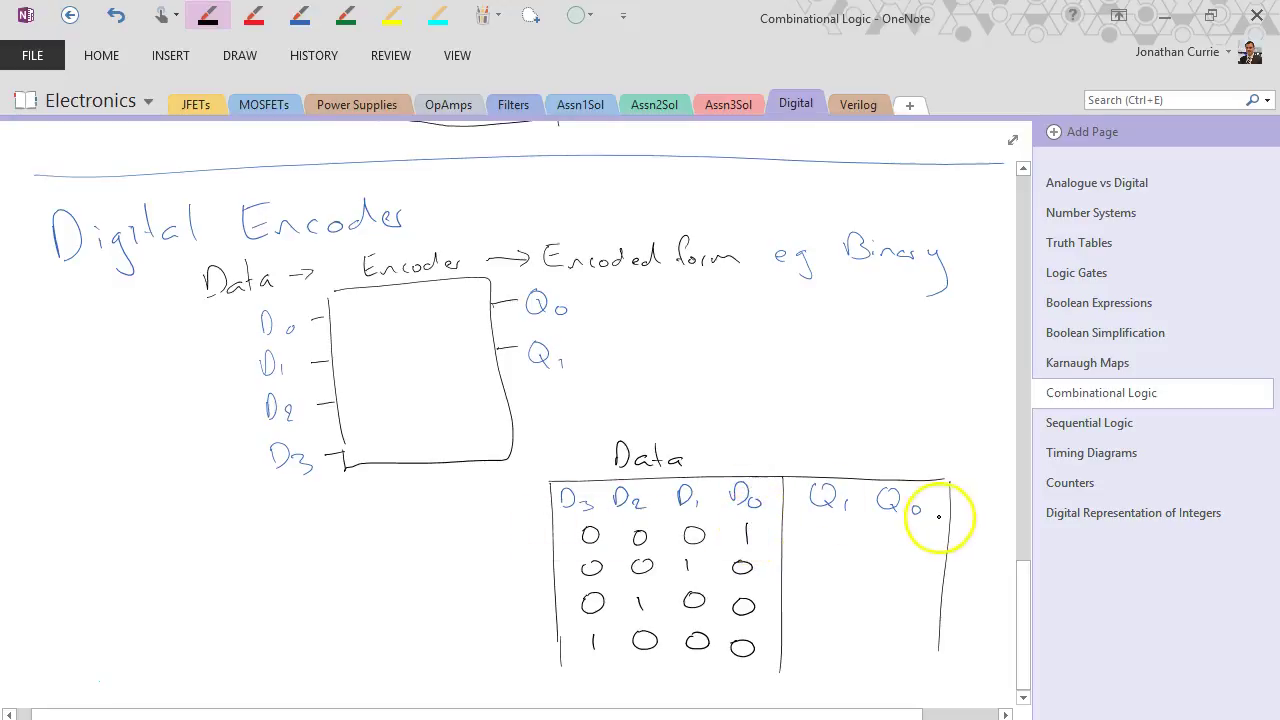
left_click_drag(823, 525, 896, 533)
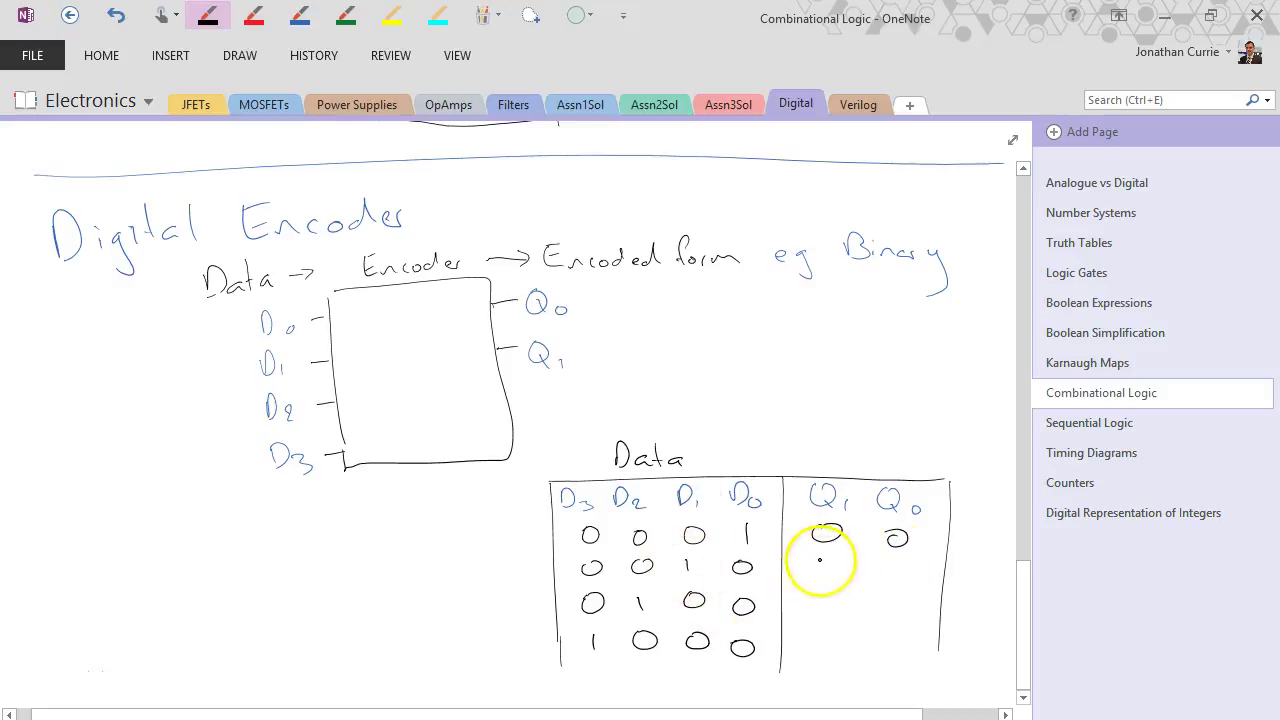
left_click_drag(828, 558, 898, 588)
left_click_drag(806, 600, 808, 618)
left_click_drag(898, 607, 897, 608)
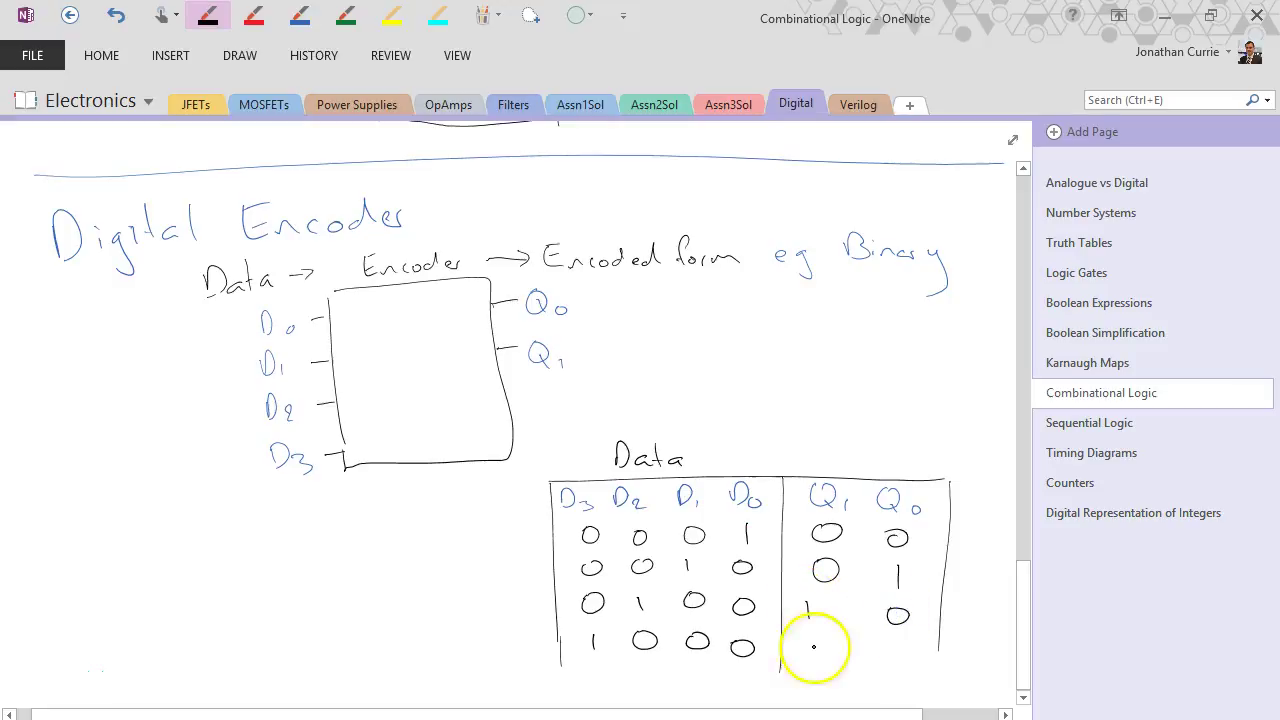
left_click_drag(810, 642, 812, 658)
left_click_drag(897, 645, 896, 665)
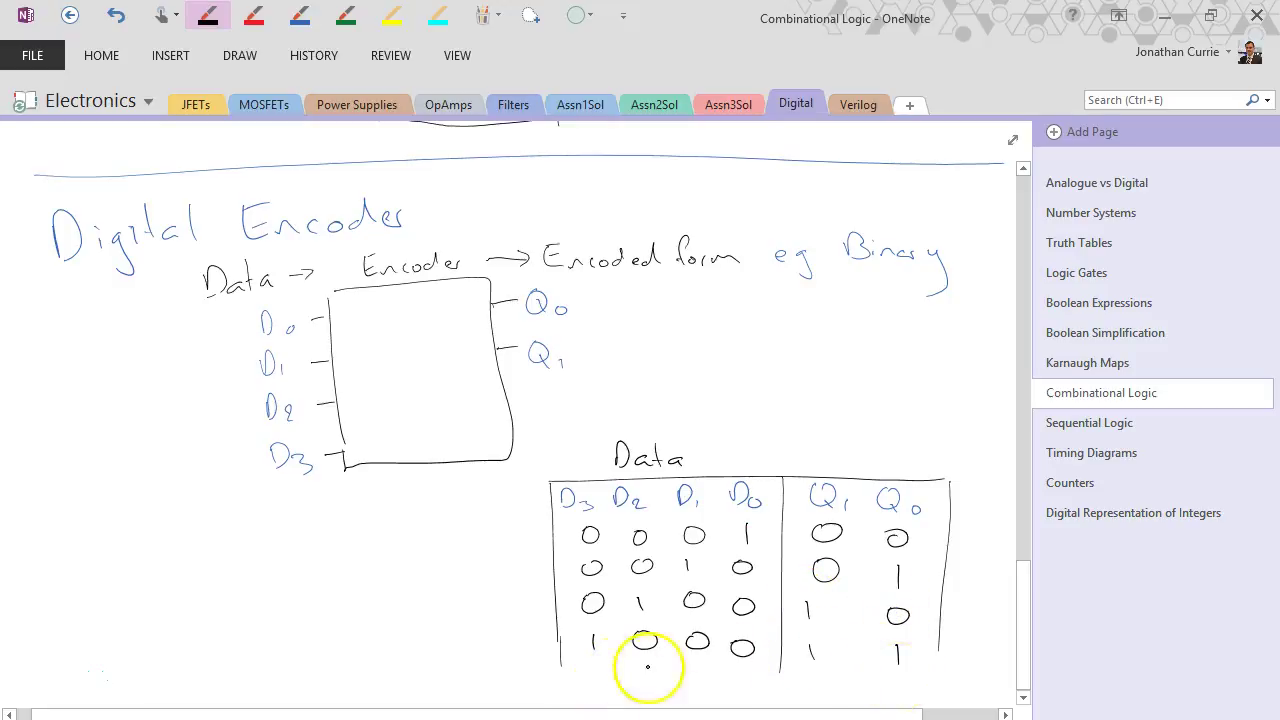
- Head the outputs 'Encoded Form' and title the block '4 x 2 Encoder'
mouse_move(812, 452)
left_mouse_down()
mouse_move(929, 454)
mouse_move(966, 465)
left_mouse_up()
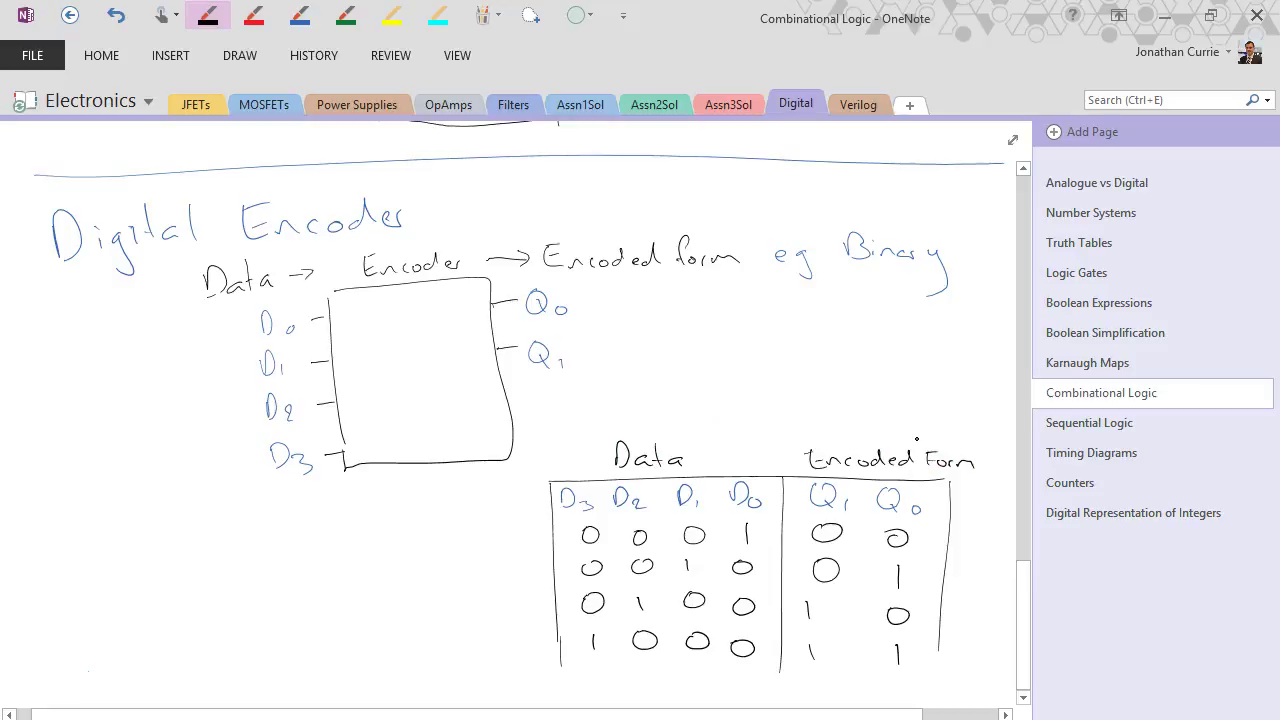
left_click_drag(384, 332, 457, 351)
mouse_move(370, 392)
left_mouse_down()
mouse_move(403, 409)
mouse_move(467, 396)
left_mouse_up()
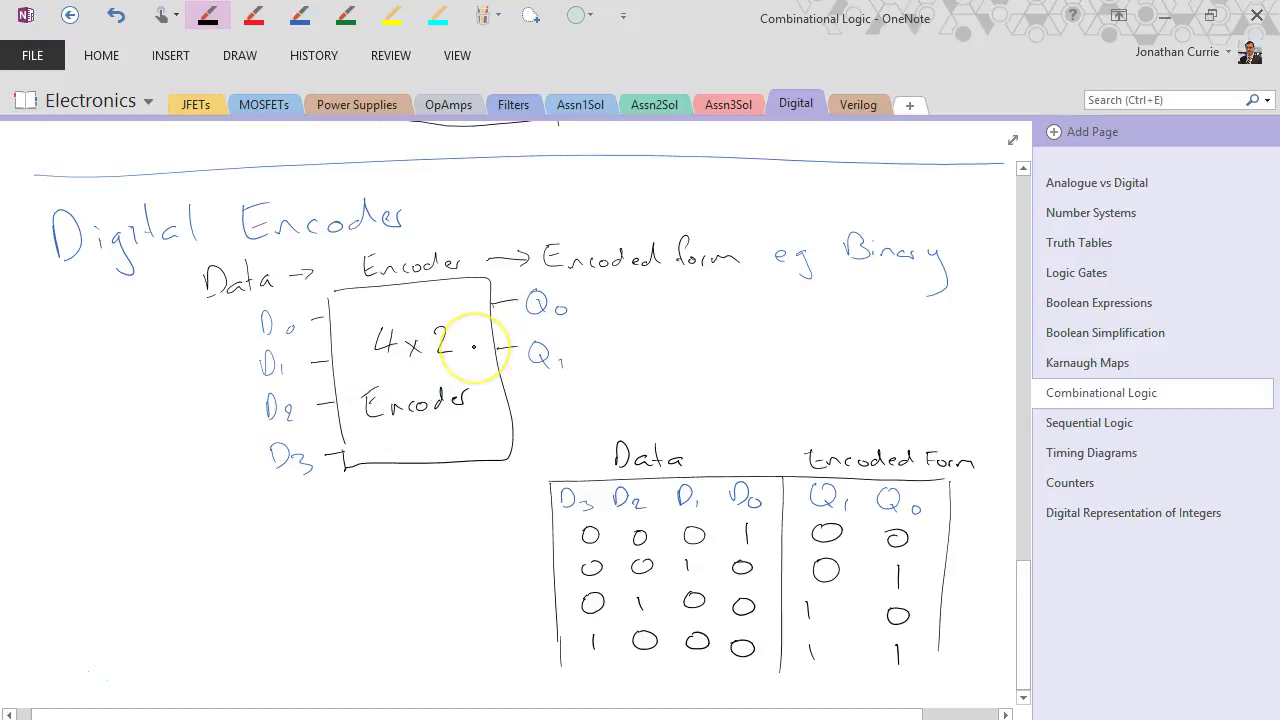
- Change the last row's input to 1100 and replace its outputs with X X
scroll(1029, 677, "down", 2)
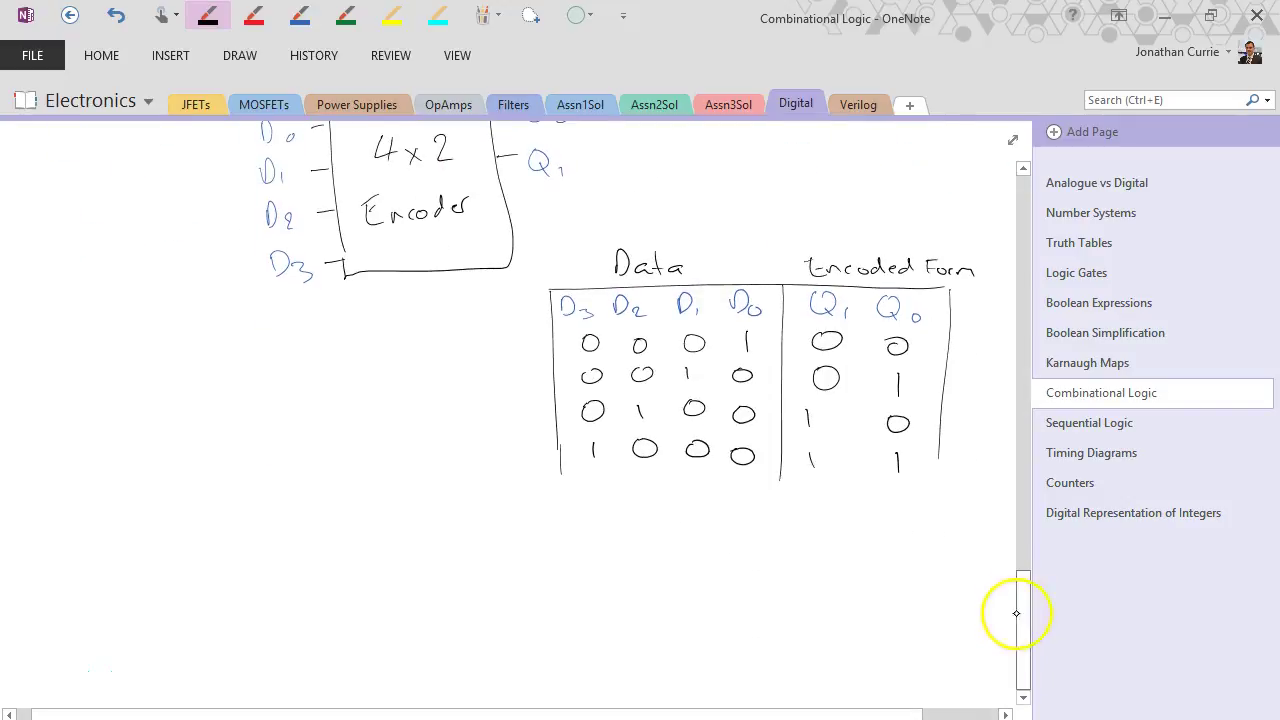
scroll(1014, 608, "up", 2)
scroll(1022, 620, "down", 1)
scroll(1023, 660, "down", 3)
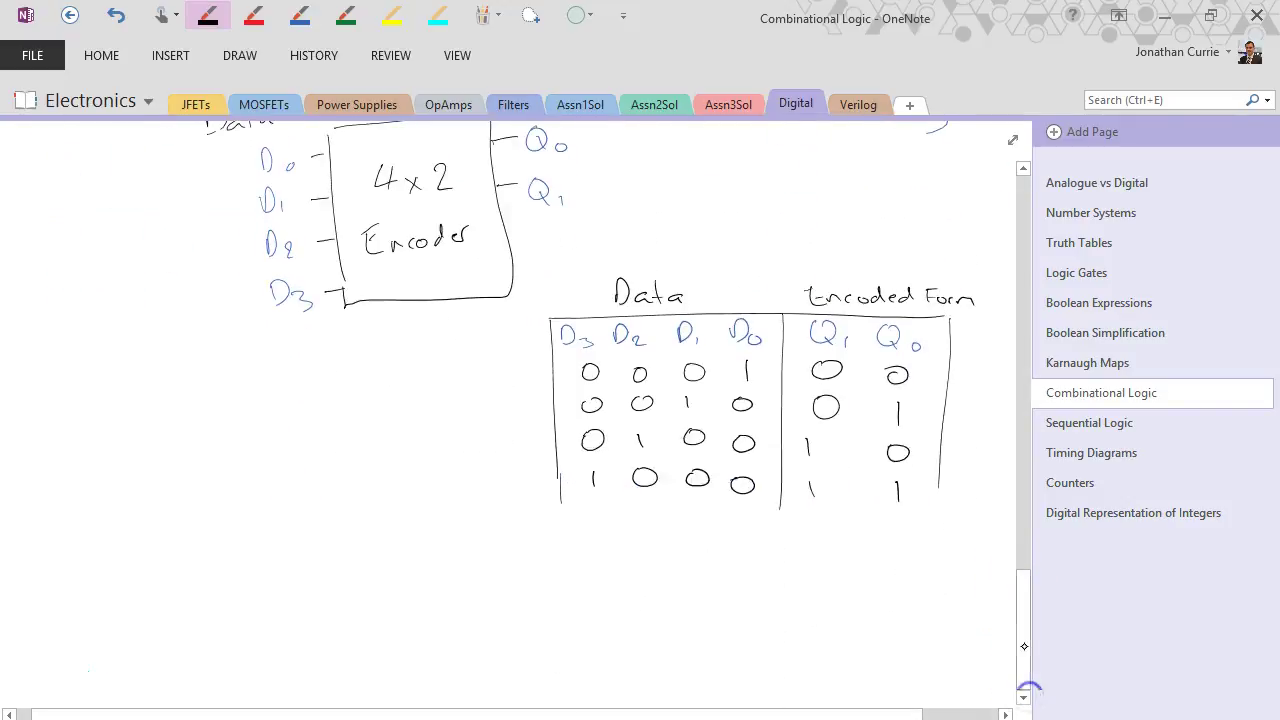
mouse_move(655, 488)
left_mouse_down()
mouse_move(645, 476)
mouse_move(640, 490)
left_mouse_up()
left_click_drag(808, 478, 814, 496)
left_click_drag(895, 480, 898, 500)
mouse_move(800, 476)
left_mouse_down()
mouse_move(834, 496)
mouse_move(800, 496)
left_mouse_up()
mouse_move(878, 483)
left_mouse_down()
mouse_move(897, 496)
mouse_move(872, 502)
left_mouse_up()
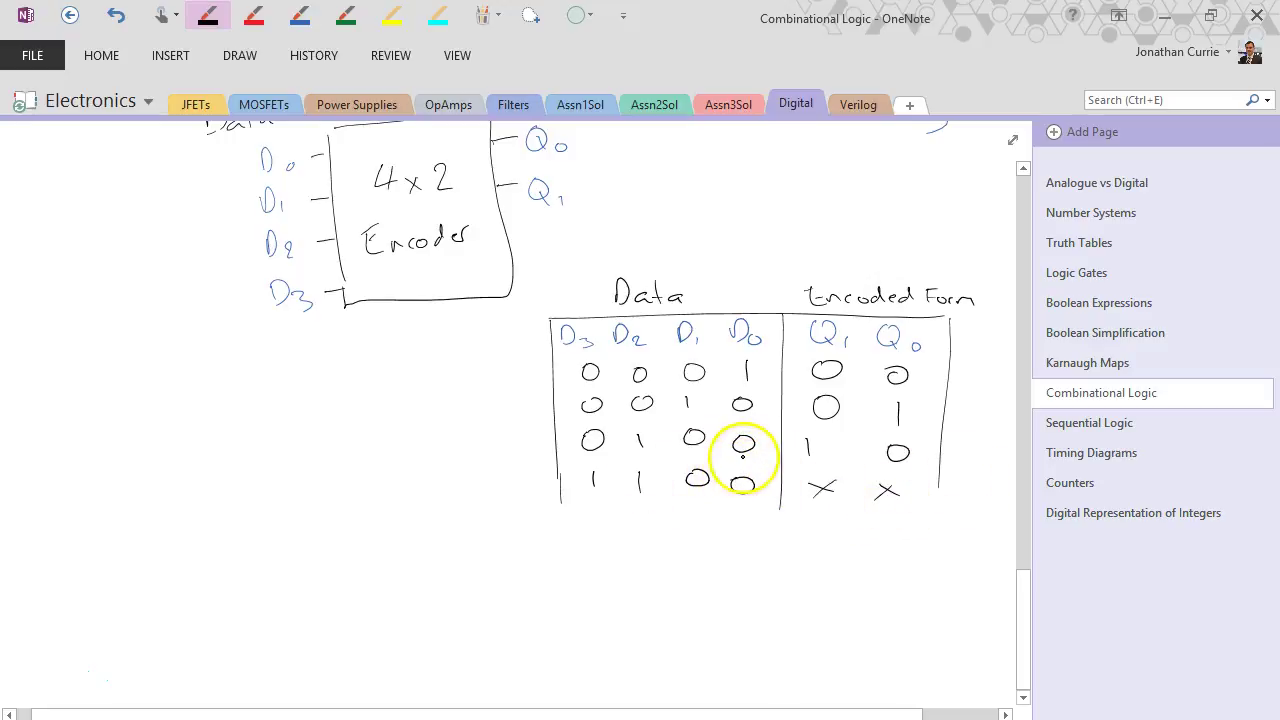
- Fix the table's last row, erasing stray marks and rewriting 1s under Q1 and Q0
left_click(633, 485)
left_click(822, 488)
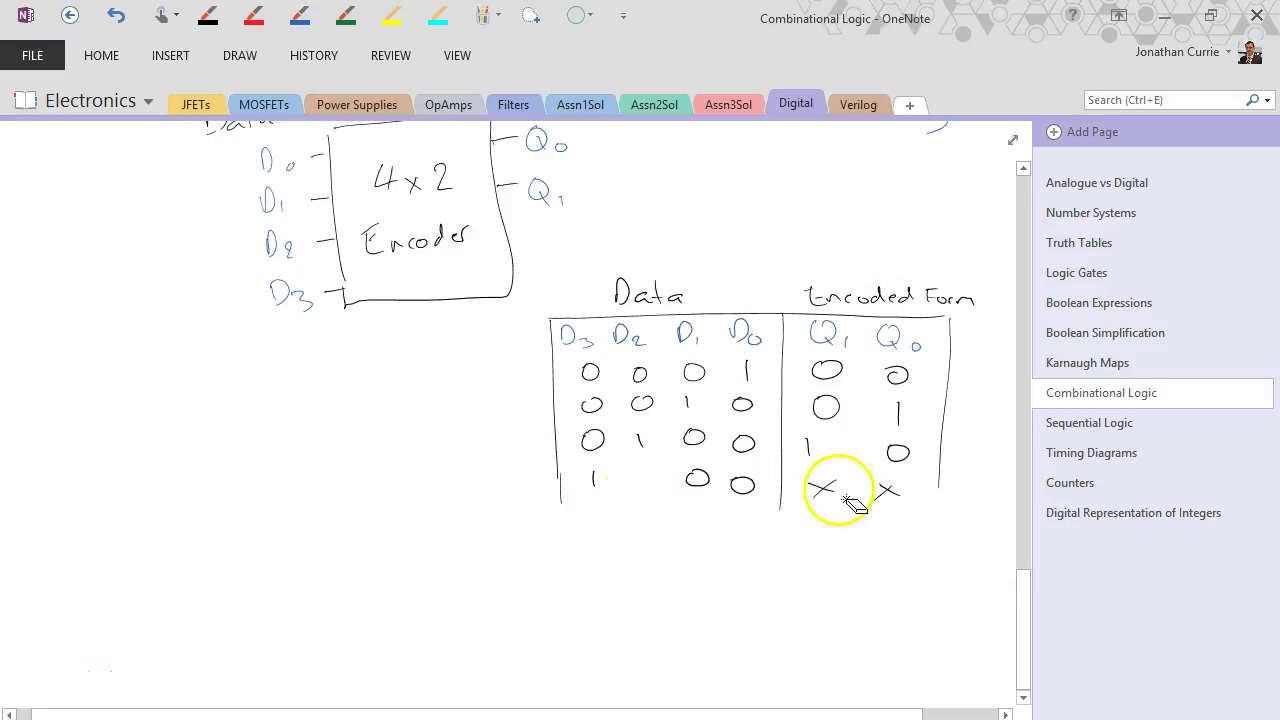
left_click(886, 490)
left_click_drag(815, 478, 817, 500)
left_click_drag(891, 479, 890, 505)
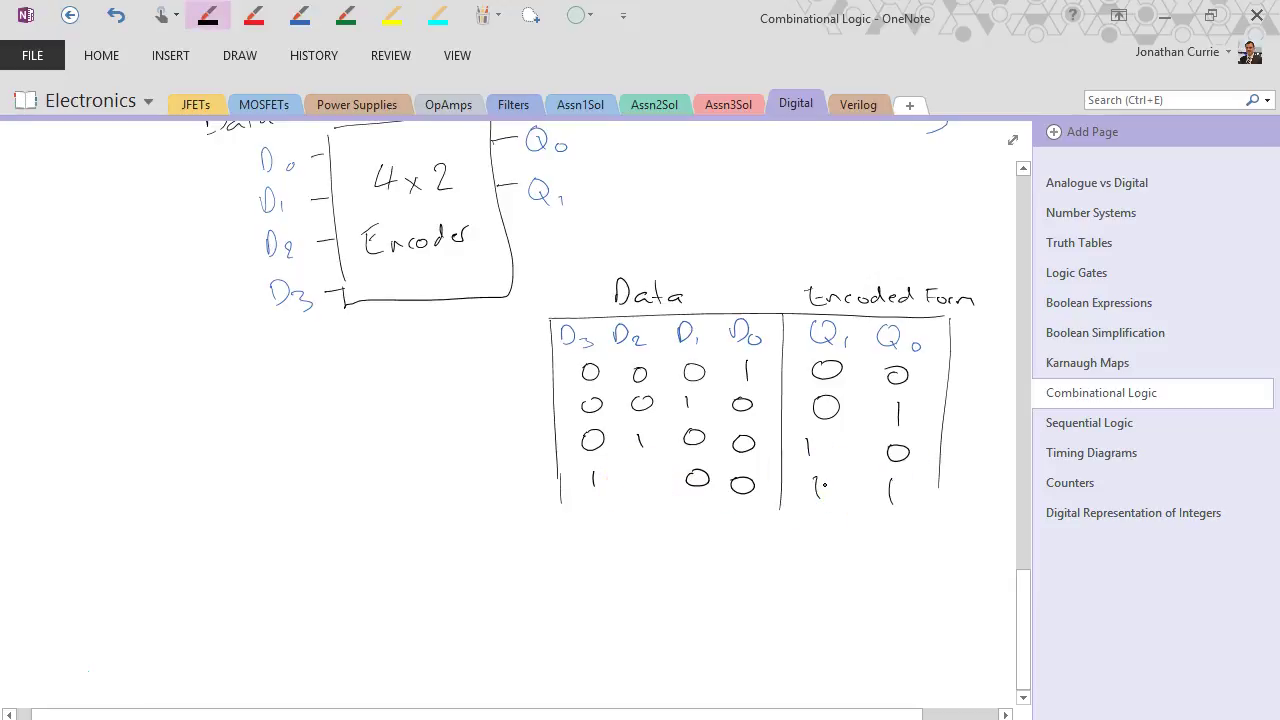
- Write the label 'Priority Encoder' in red beside the table
left_click(253, 16)
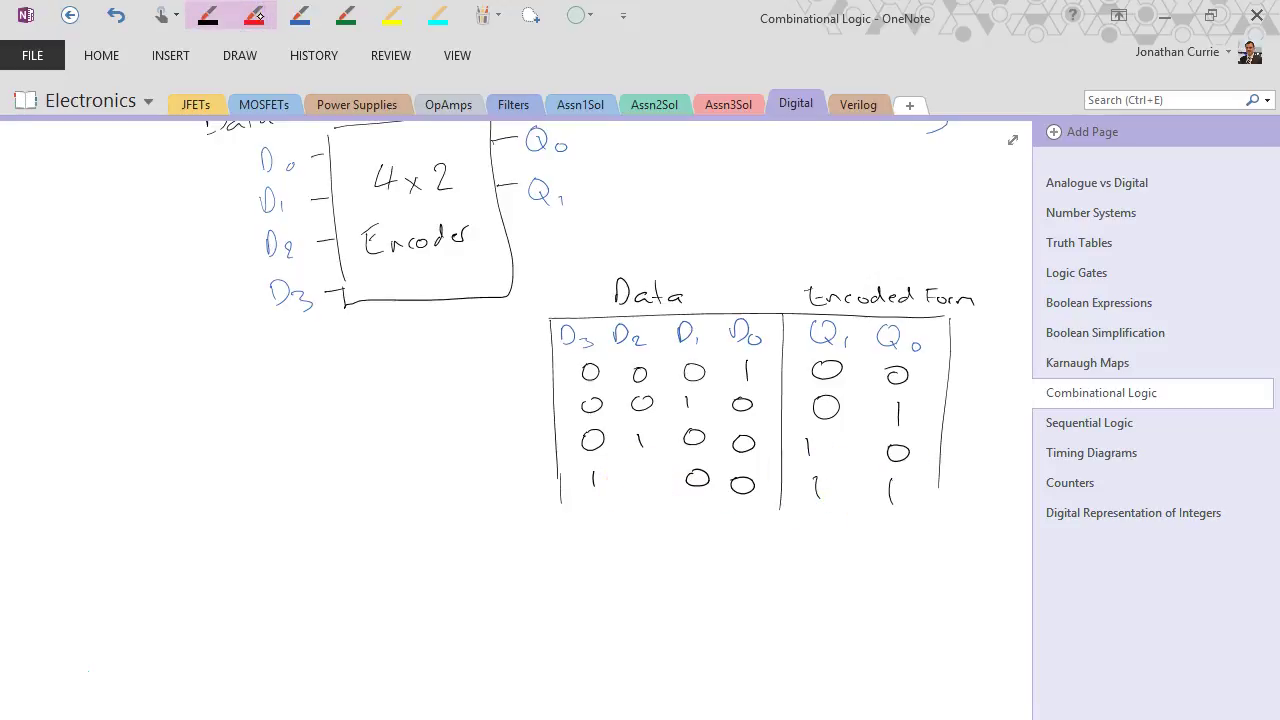
mouse_move(334, 416)
left_mouse_down()
mouse_move(371, 443)
mouse_move(480, 455)
left_mouse_up()
left_click_drag(350, 494, 359, 502)
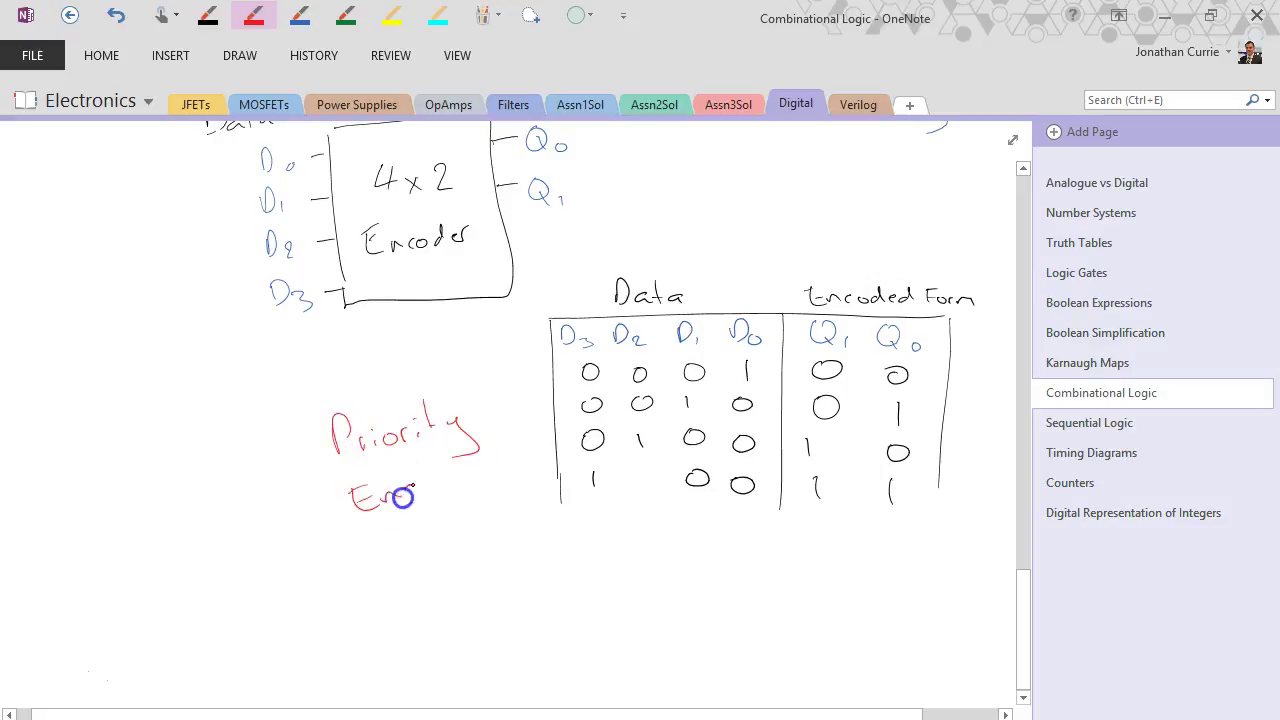
left_click_drag(452, 477, 494, 457)
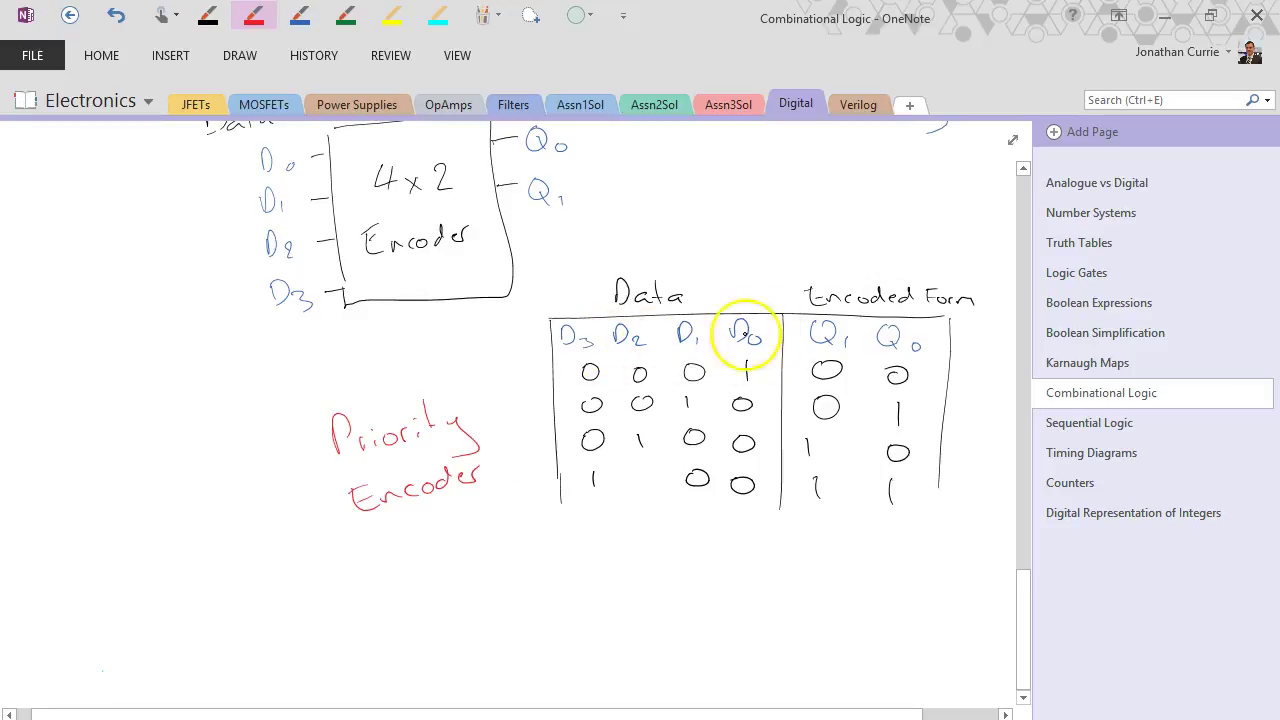
- Erase the lower-priority zeros and replace them with red X don't-care marks
mouse_move(670, 445)
left_mouse_down()
mouse_move(706, 471)
mouse_move(734, 414)
mouse_move(745, 490)
left_mouse_up()
left_click_drag(633, 475, 646, 487)
left_click_drag(646, 474, 632, 488)
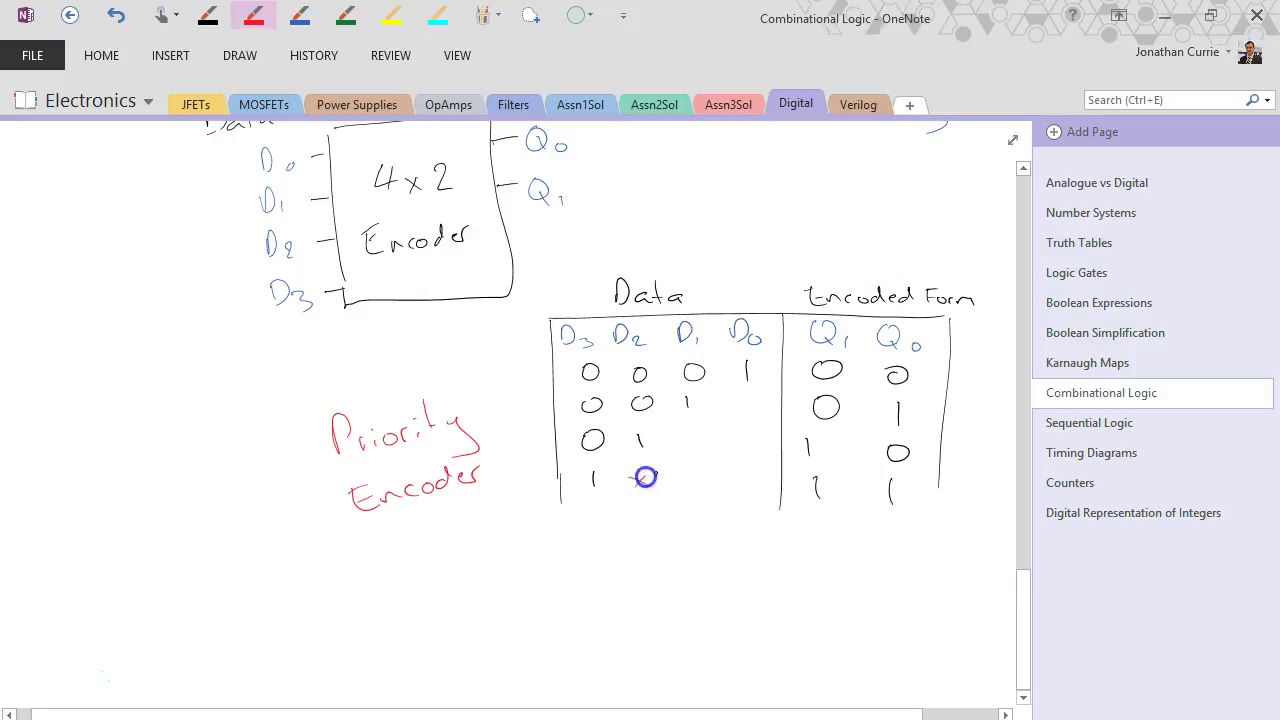
left_click_drag(681, 428, 693, 440)
left_click_drag(693, 427, 680, 441)
left_click_drag(732, 393, 745, 405)
mouse_move(745, 392)
left_mouse_down()
mouse_move(731, 406)
mouse_move(746, 444)
left_mouse_up()
left_click_drag(747, 430, 695, 482)
left_click_drag(695, 468, 680, 483)
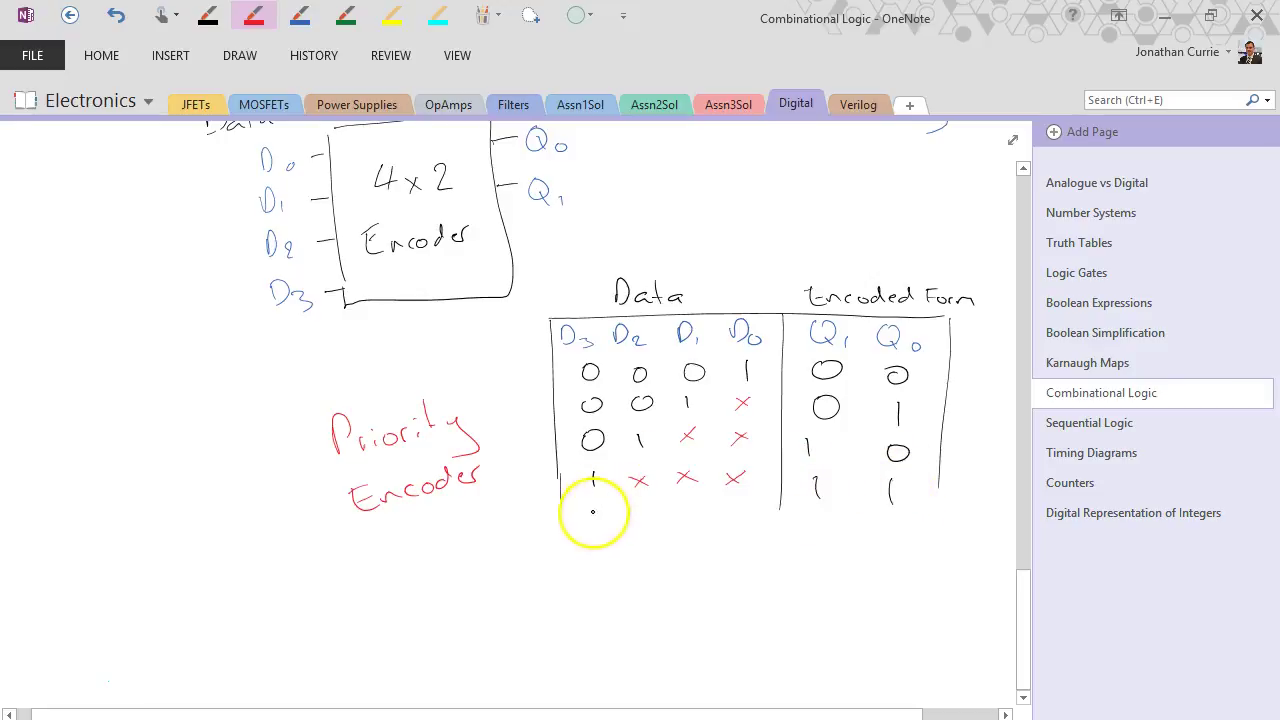
- Draw a red arrow under D3 labelled 'highest priority', plus a small arrow beside row three
left_click_drag(587, 530, 587, 510)
mouse_move(578, 520)
left_mouse_down()
mouse_move(596, 519)
mouse_move(560, 570)
mouse_move(573, 570)
left_mouse_up()
left_click_drag(586, 562, 578, 584)
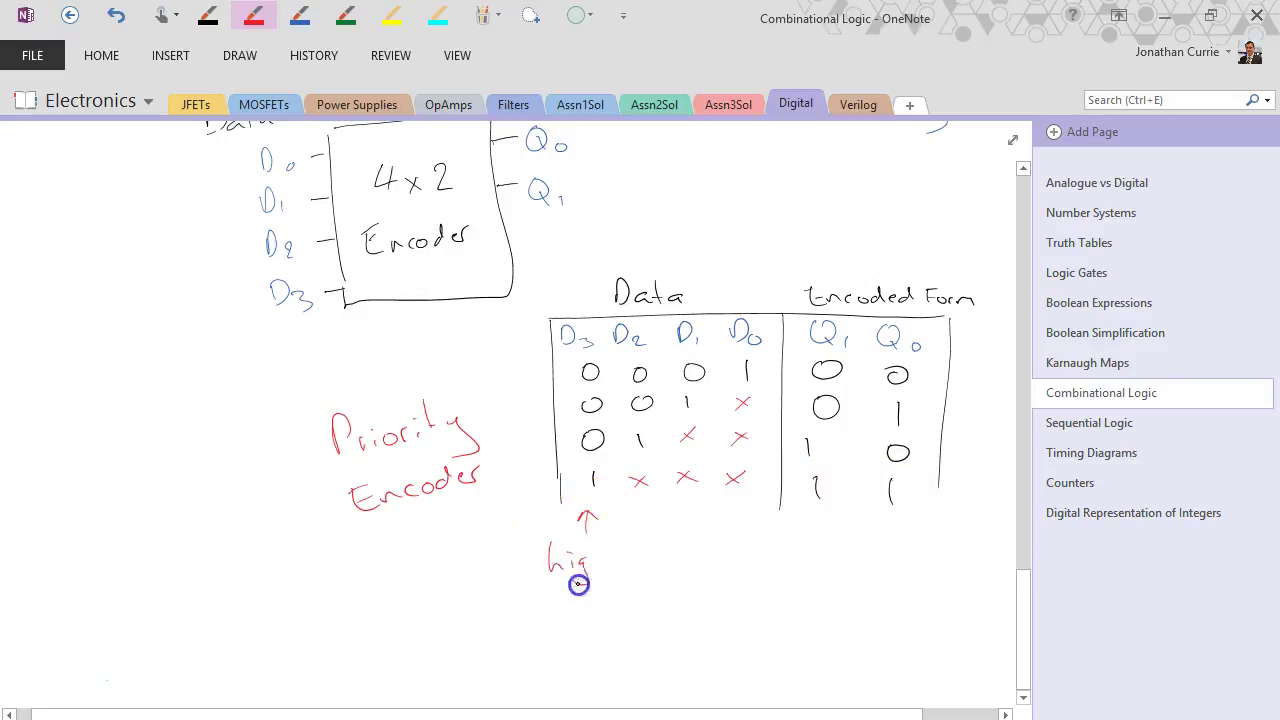
left_click_drag(640, 548, 630, 568)
left_click_drag(648, 533, 650, 562)
left_click_drag(640, 546, 658, 543)
left_click_drag(574, 595, 656, 600)
left_click_drag(665, 576, 667, 600)
left_click_drag(672, 588, 680, 618)
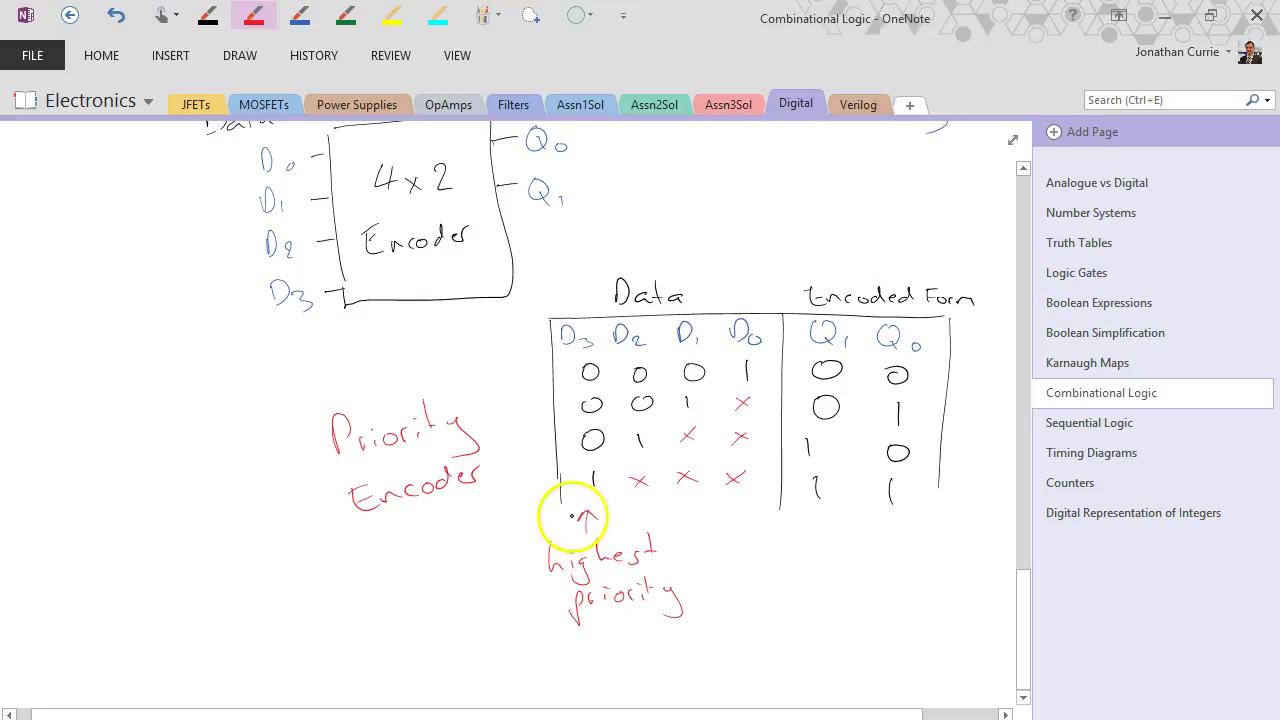
left_click_drag(539, 478, 539, 461)
left_click_drag(534, 466, 541, 462)
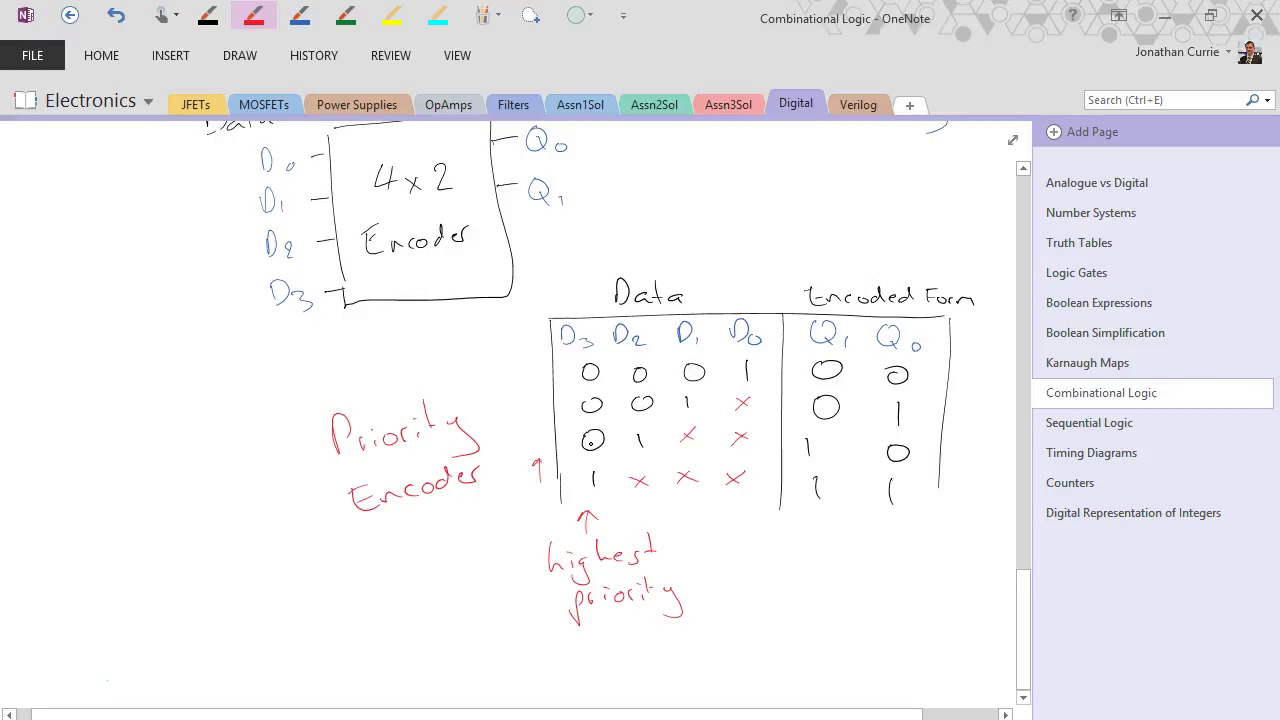
- Below the table, draw a black box labelled 'Display Decoder'
left_click(1023, 696)
left_click(209, 18)
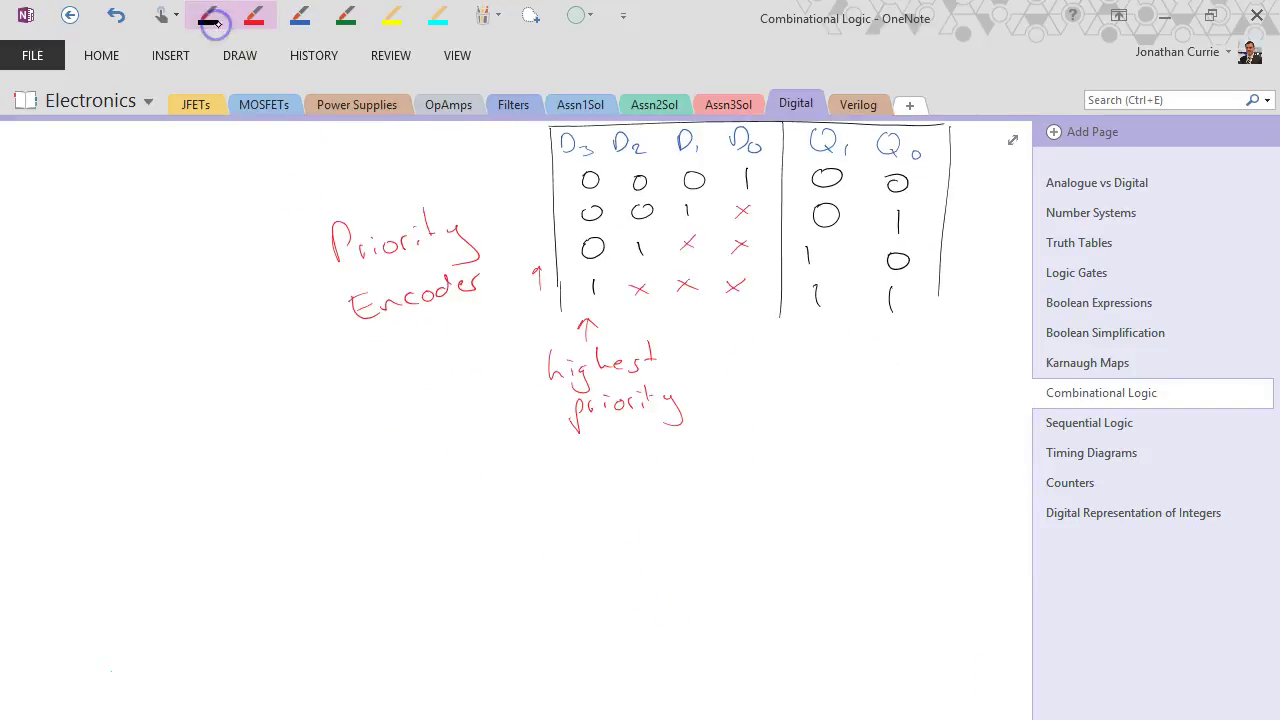
left_click(1023, 696)
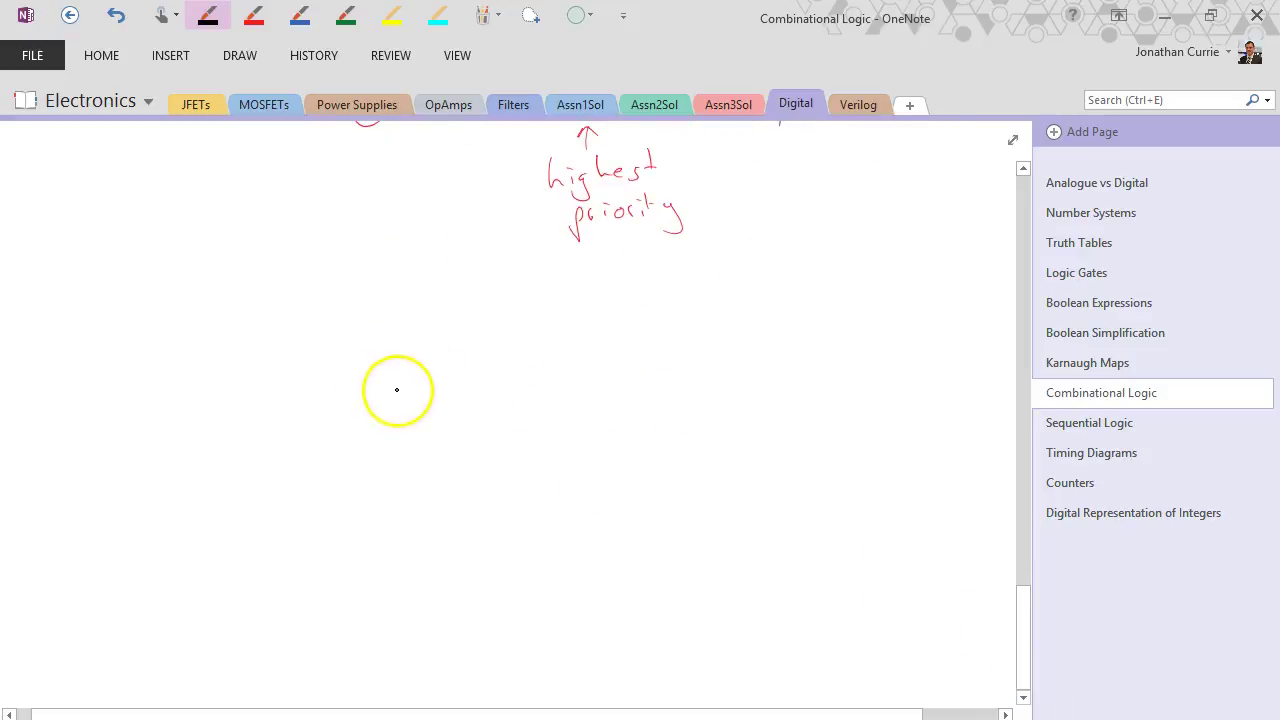
mouse_move(352, 367)
left_mouse_down()
mouse_move(370, 546)
mouse_move(438, 347)
mouse_move(520, 451)
mouse_move(536, 564)
mouse_move(384, 571)
mouse_move(370, 391)
mouse_move(376, 405)
mouse_move(413, 396)
mouse_move(416, 375)
mouse_move(470, 408)
left_mouse_up()
mouse_move(375, 436)
left_mouse_down()
mouse_move(381, 456)
mouse_move(432, 446)
left_mouse_up()
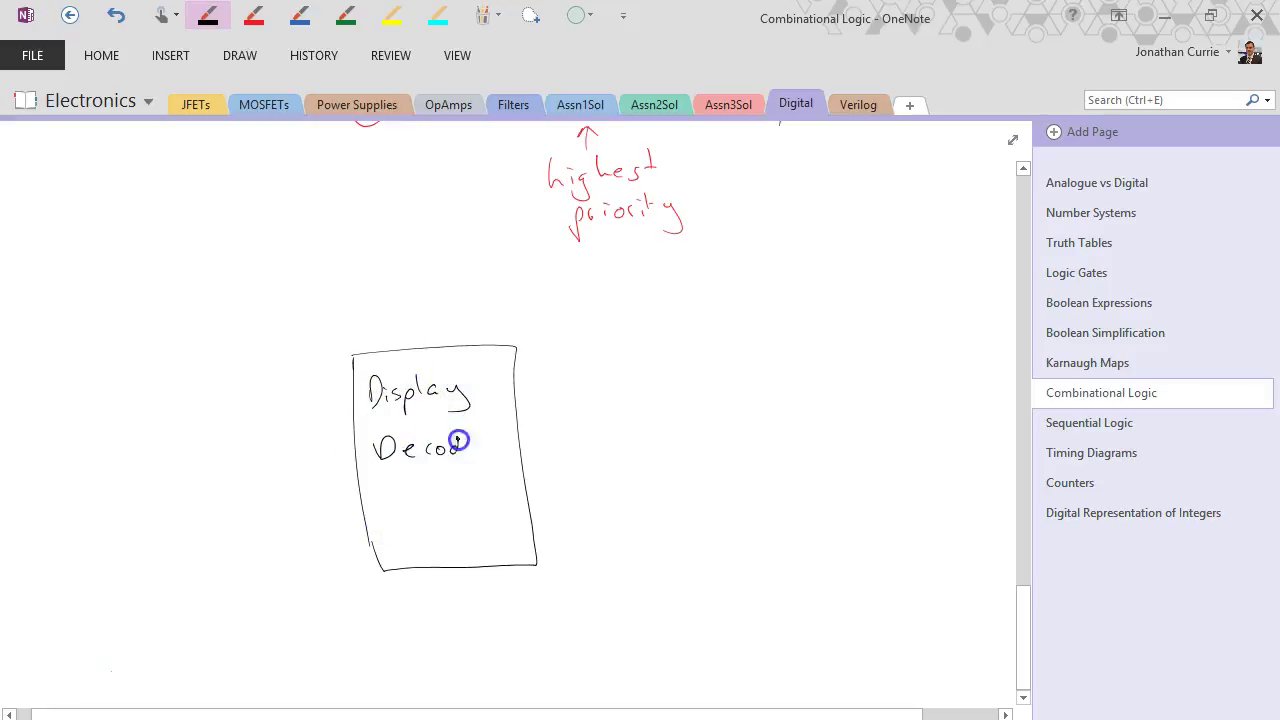
- Draw a second box to the right, linked by output arrows with a dotted ellipsis between them
mouse_move(640, 344)
left_mouse_down()
mouse_move(652, 487)
mouse_move(798, 325)
mouse_move(815, 471)
mouse_move(787, 565)
mouse_move(666, 567)
left_mouse_up()
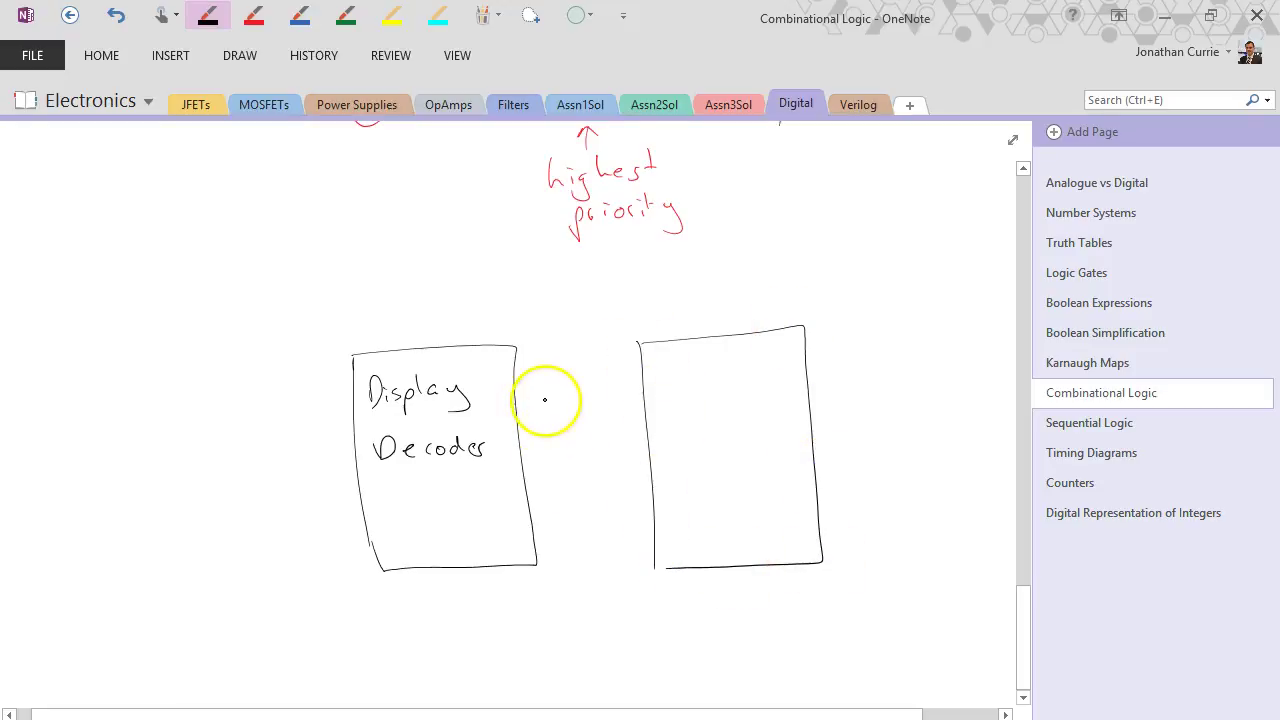
left_click_drag(525, 368, 624, 366)
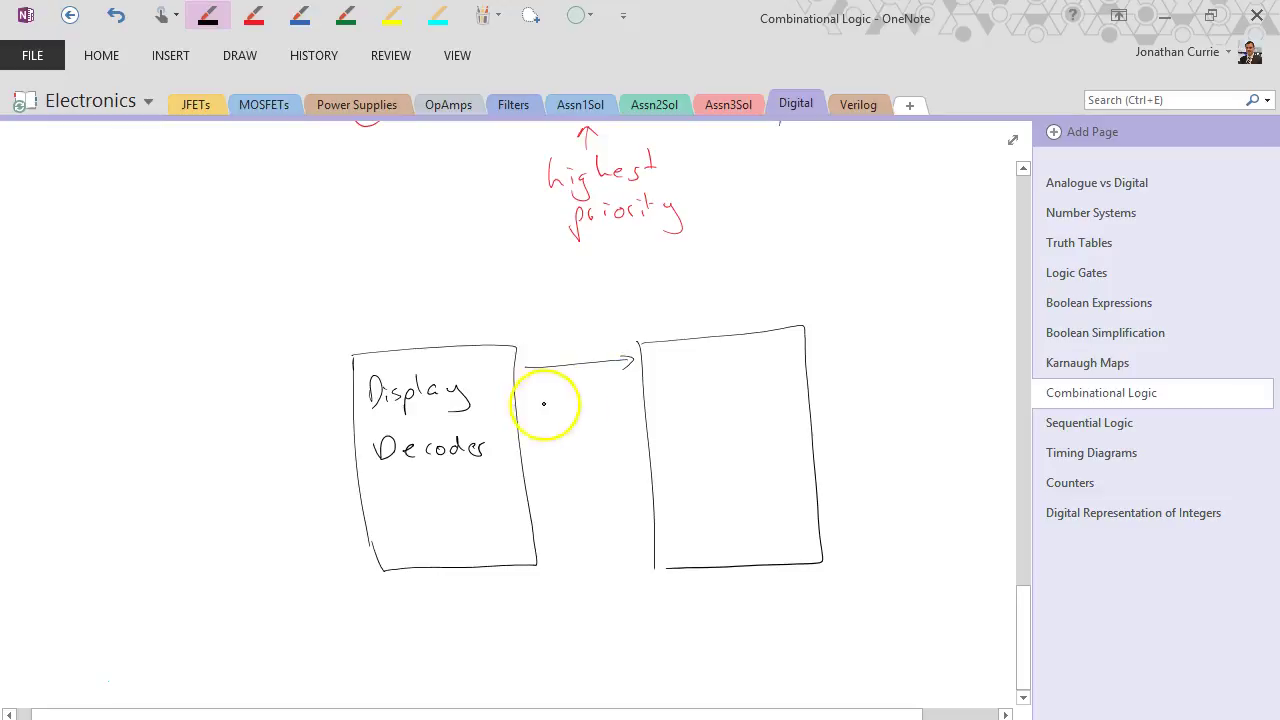
left_click_drag(520, 407, 633, 395)
left_click_drag(620, 388, 633, 395)
left_click(576, 415)
left_click(579, 448)
left_click(582, 484)
left_click(589, 512)
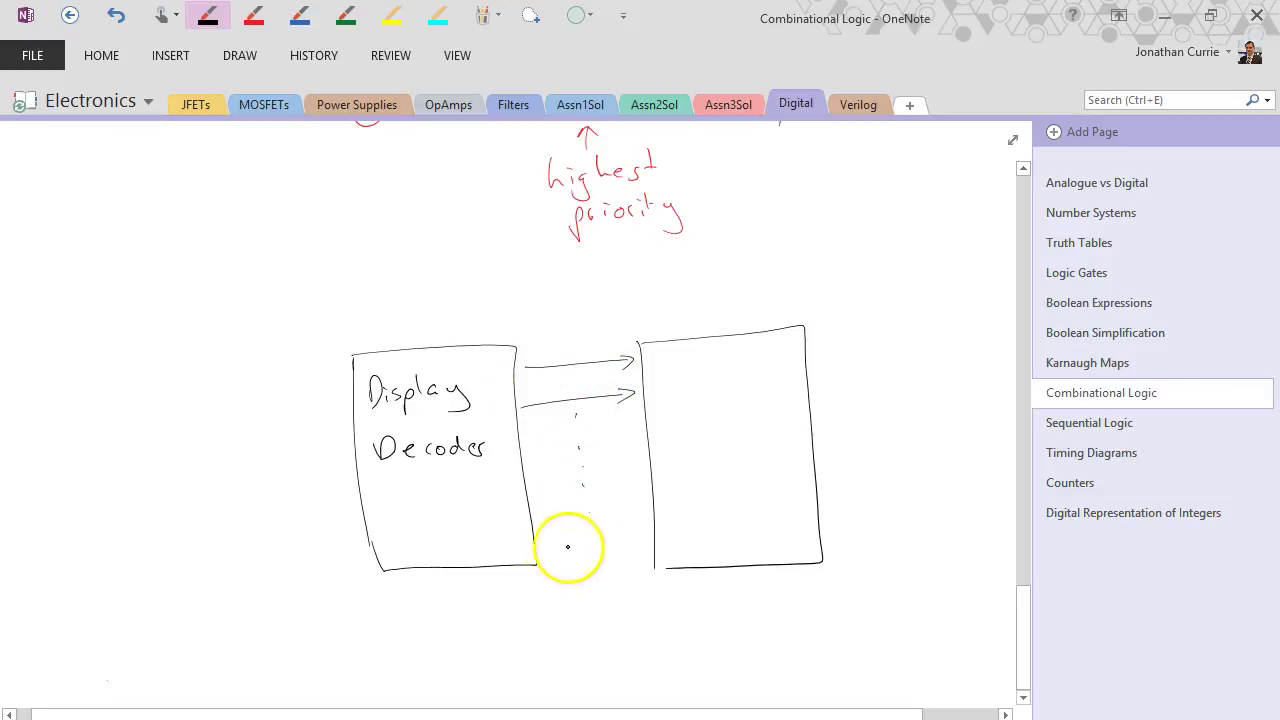
left_click_drag(542, 551, 631, 543)
- Sketch a red seven-segment figure inside the second box
left_click(253, 15)
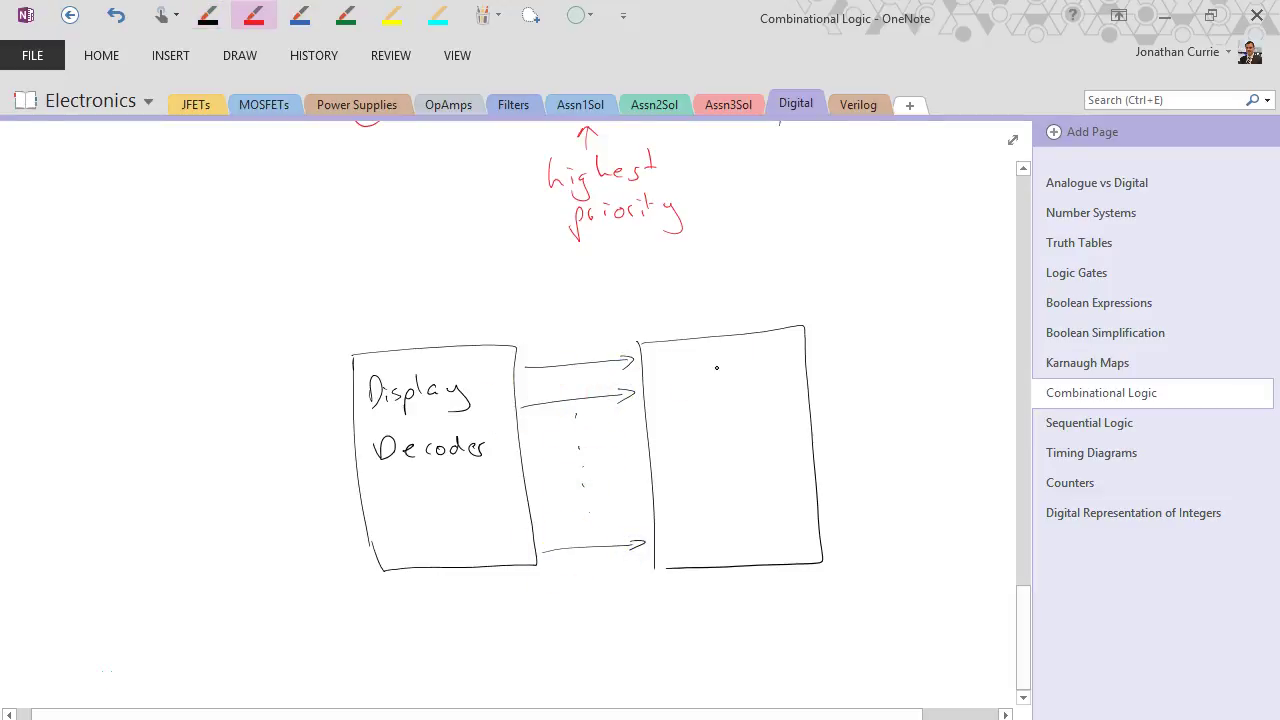
left_click_drag(773, 367, 778, 432)
mouse_move(670, 380)
left_mouse_down()
mouse_move(688, 440)
mouse_move(761, 438)
mouse_move(784, 520)
mouse_move(709, 527)
left_mouse_up()
left_click_drag(683, 462, 688, 520)
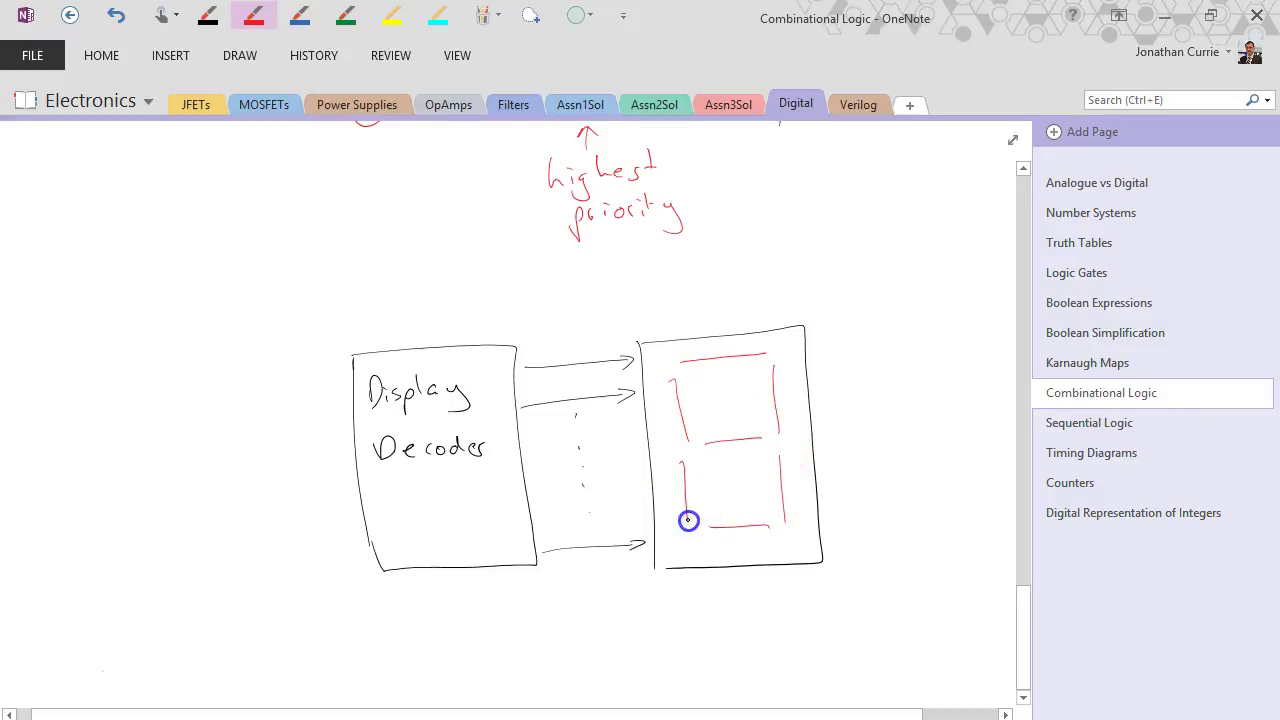
- In blue, draw three input arrows labelled D0–D2 and annotate outputs '7 lines' and '2³ = 8'
left_click(299, 15)
left_click_drag(256, 391, 334, 383)
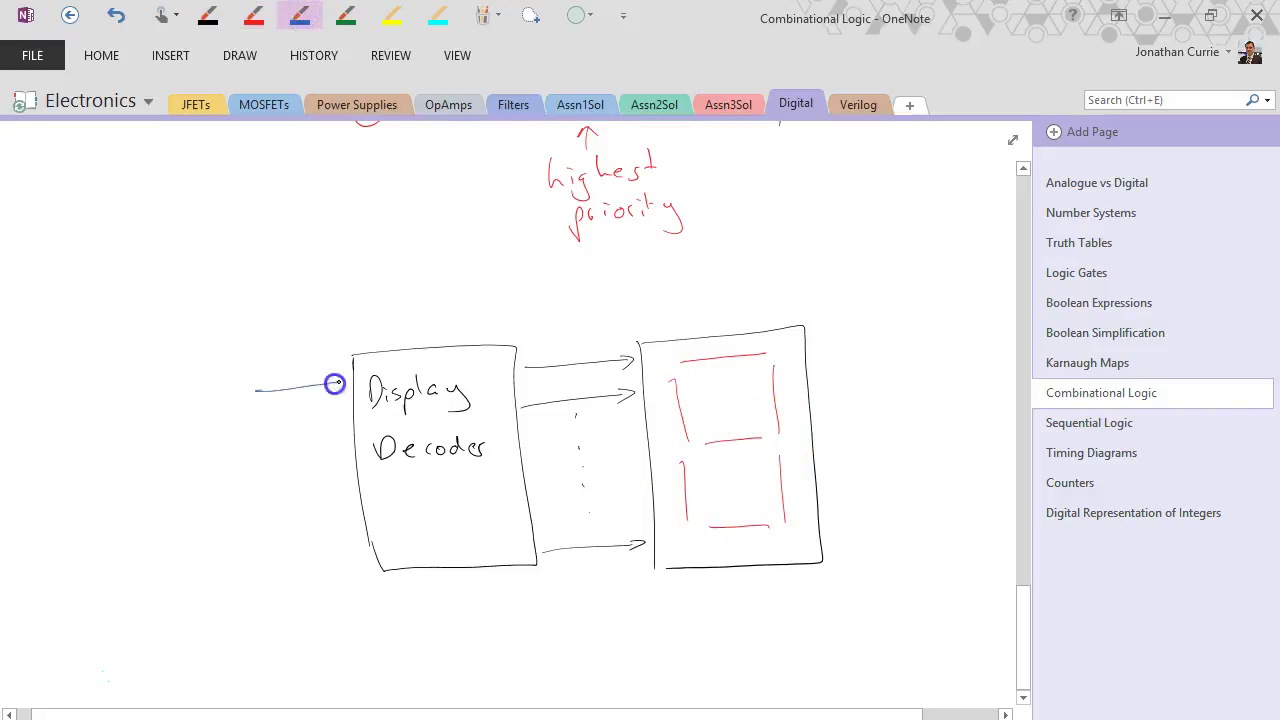
left_click_drag(270, 437, 347, 430)
left_click_drag(270, 500, 355, 495)
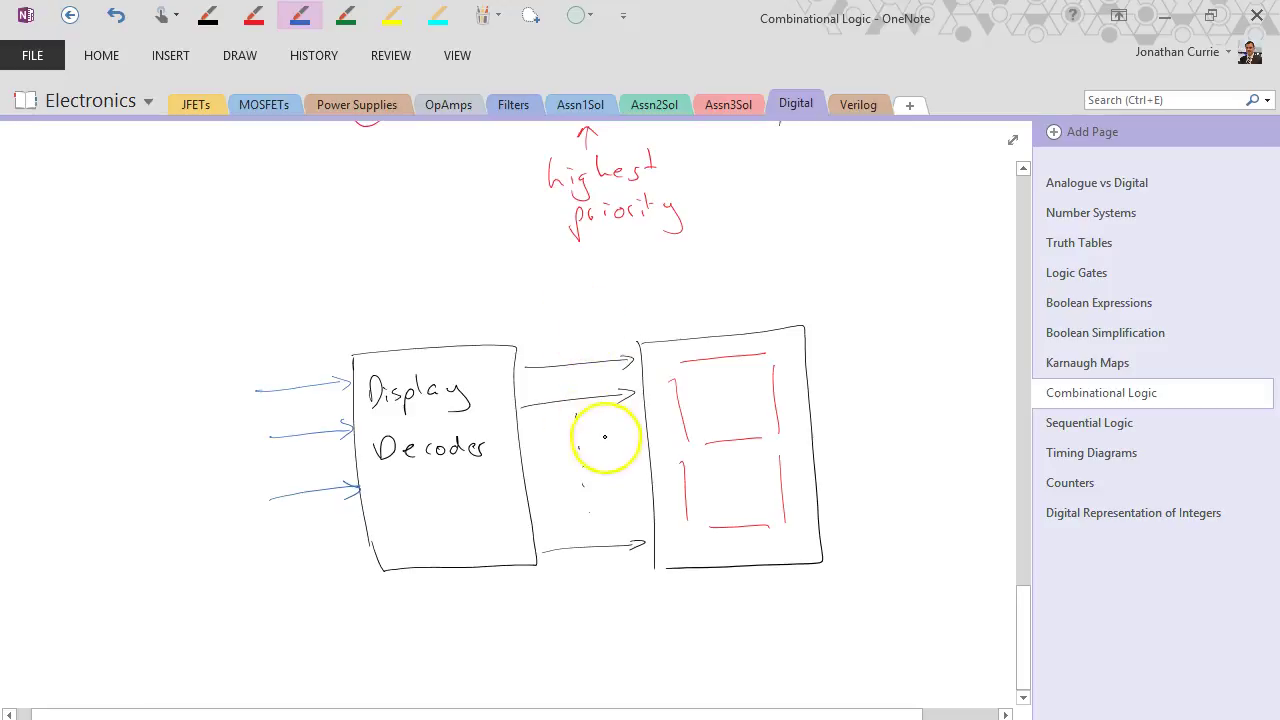
left_click_drag(549, 458, 561, 446)
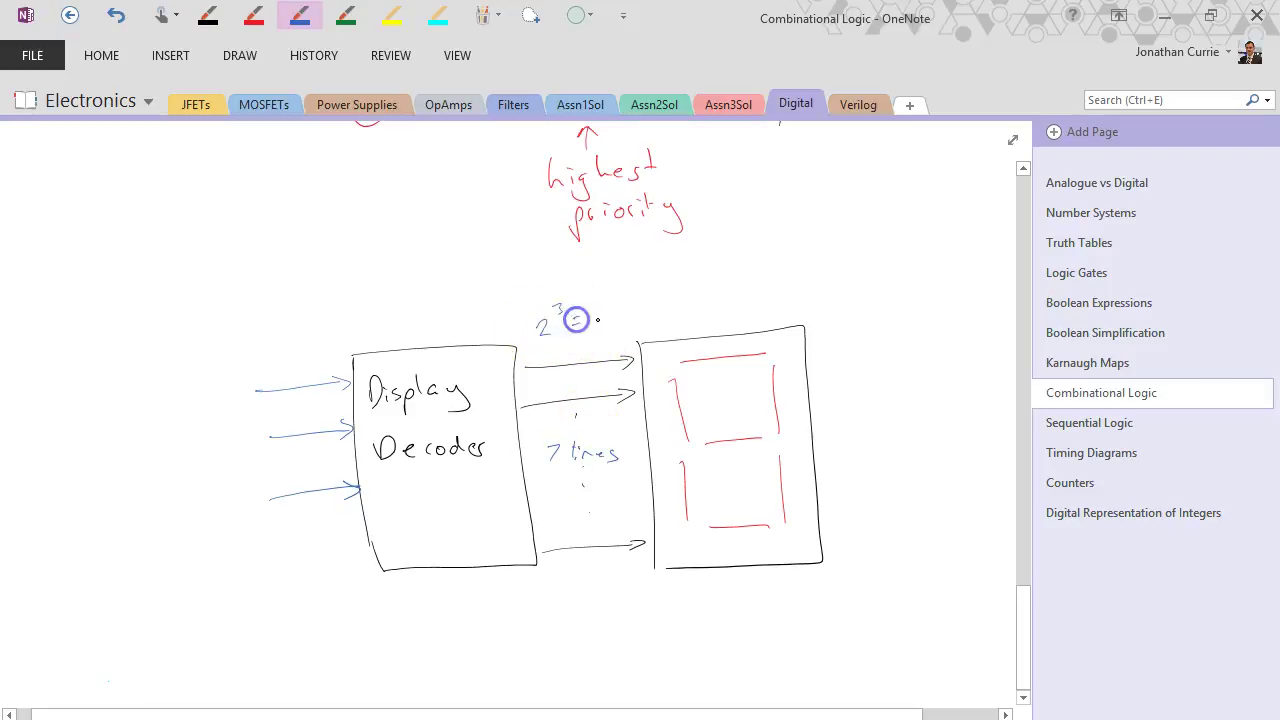
left_click_drag(612, 314, 614, 318)
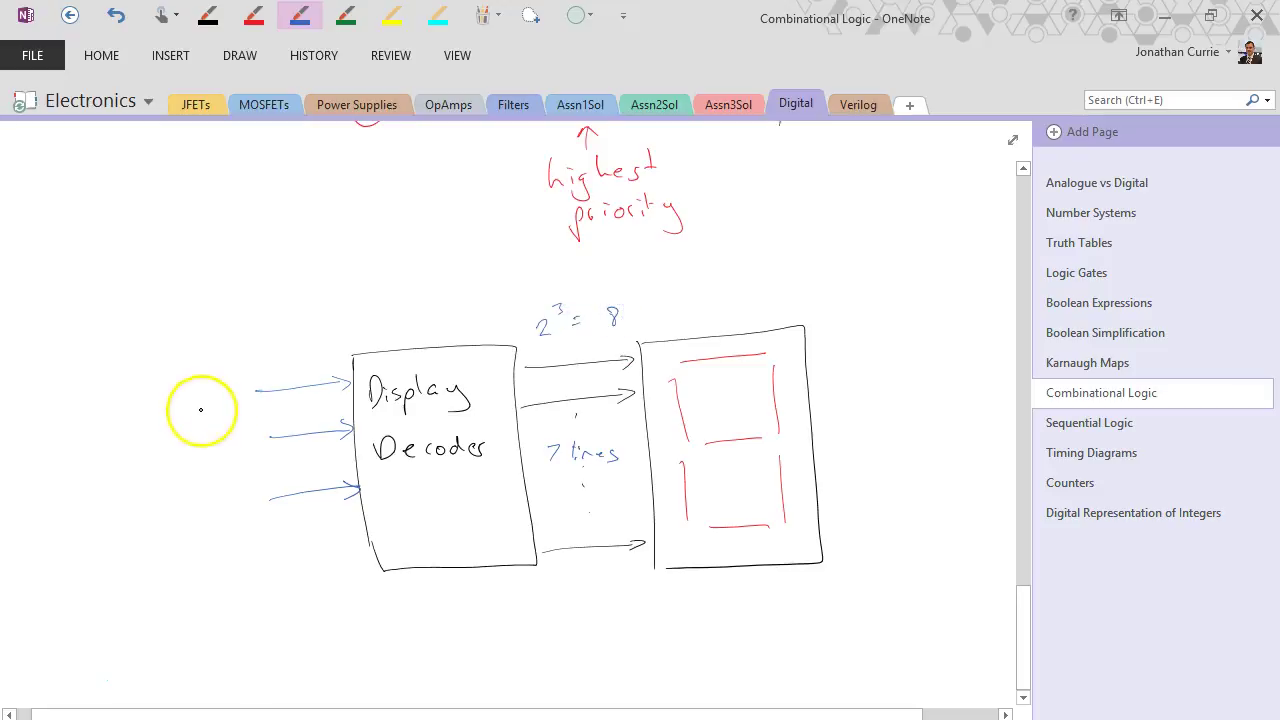
mouse_move(190, 402)
left_mouse_down()
mouse_move(216, 402)
mouse_move(208, 450)
left_mouse_up()
left_click_drag(229, 499, 248, 515)
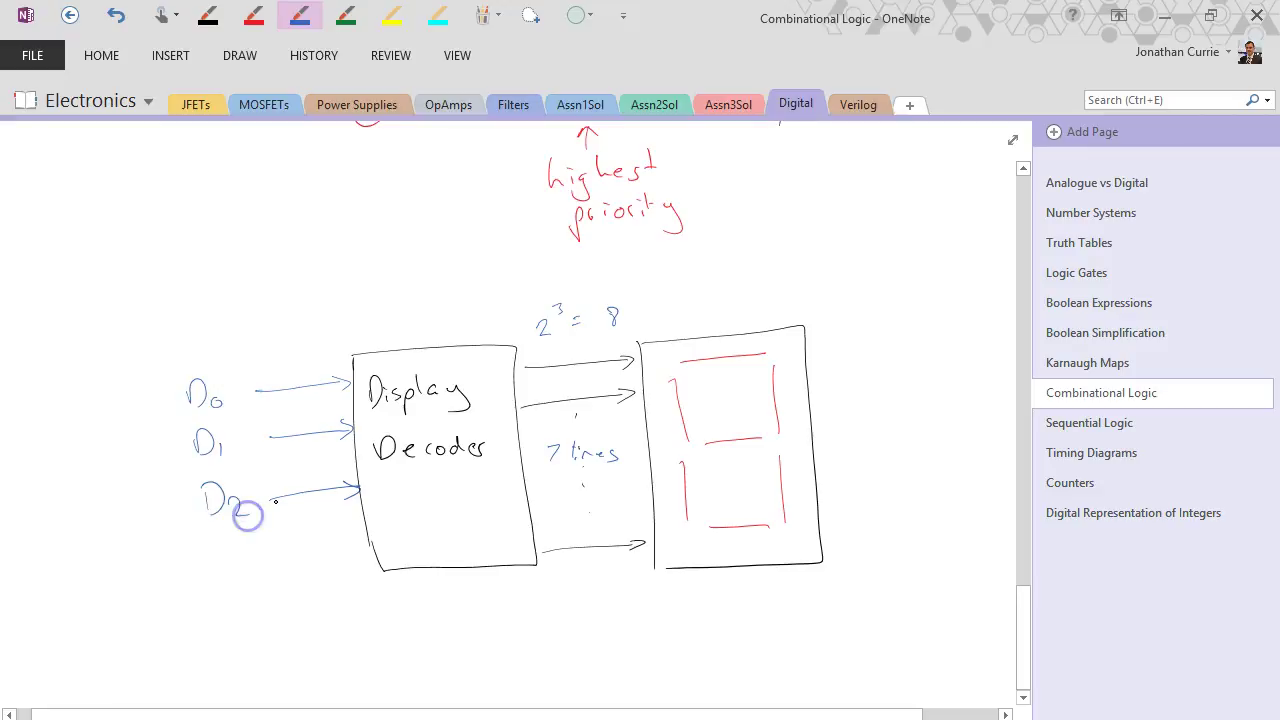
- Write the 'Decode' heading above the arrows and '7 segment Data' above the display box
left_click(259, 317)
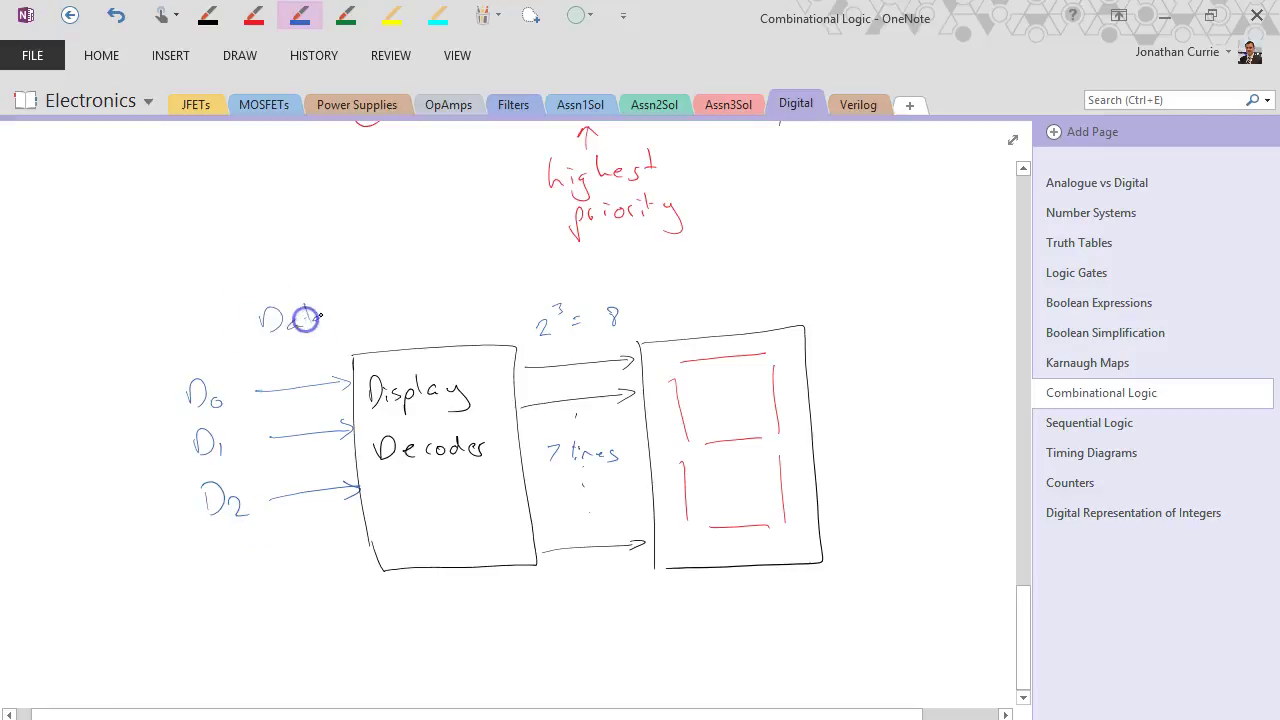
left_click_drag(305, 318, 432, 312)
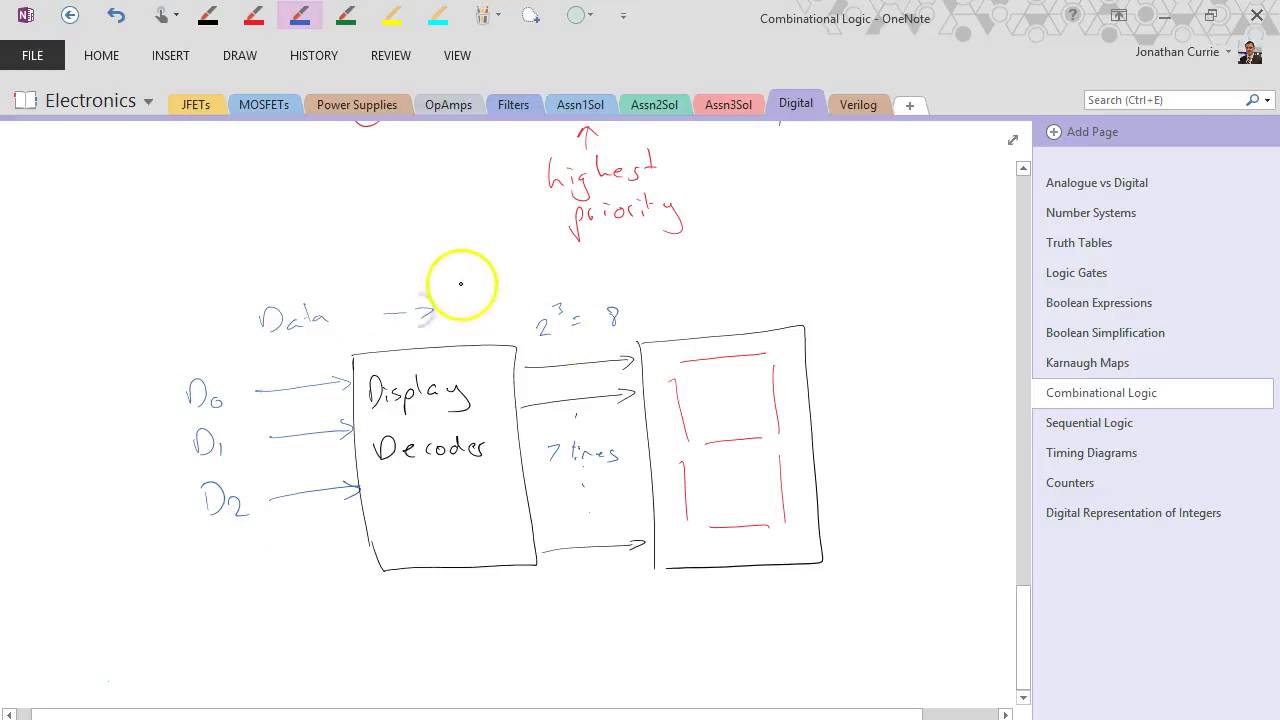
left_click_drag(413, 269, 428, 290)
left_click_drag(448, 281, 613, 285)
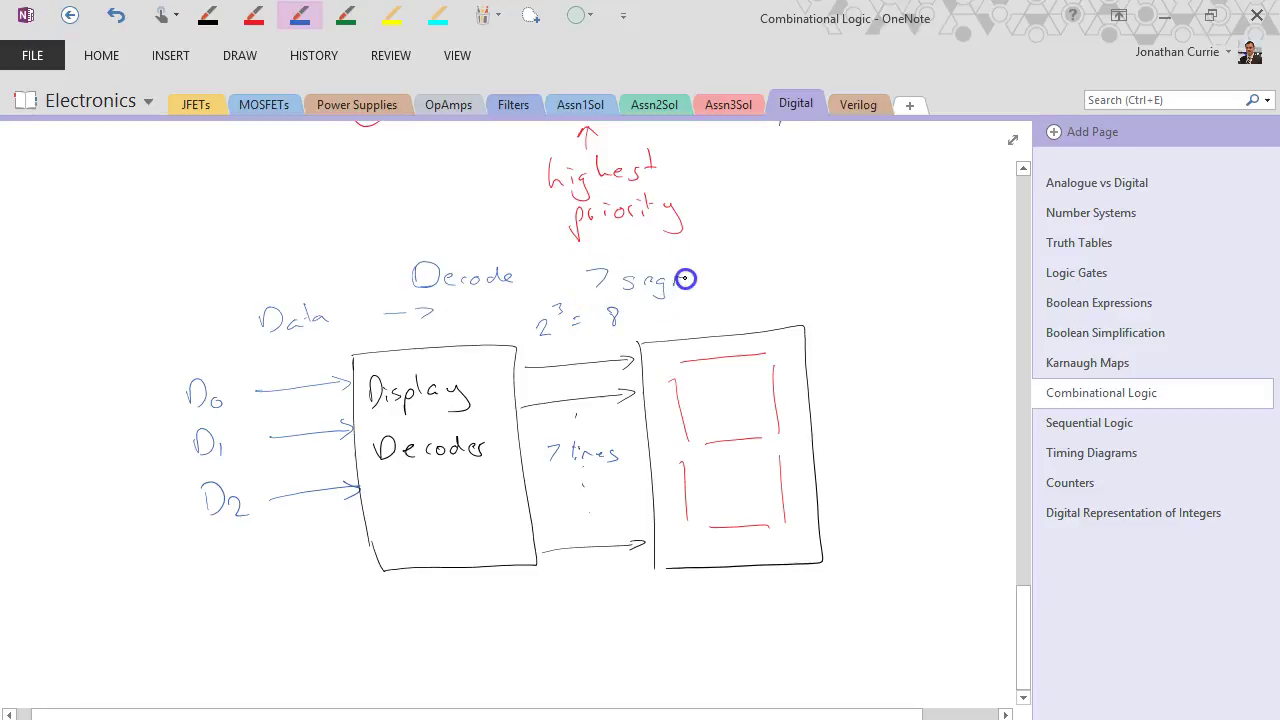
left_click_drag(726, 260, 727, 264)
mouse_move(286, 329)
left_mouse_down()
mouse_move(236, 319)
mouse_move(308, 300)
left_mouse_up()
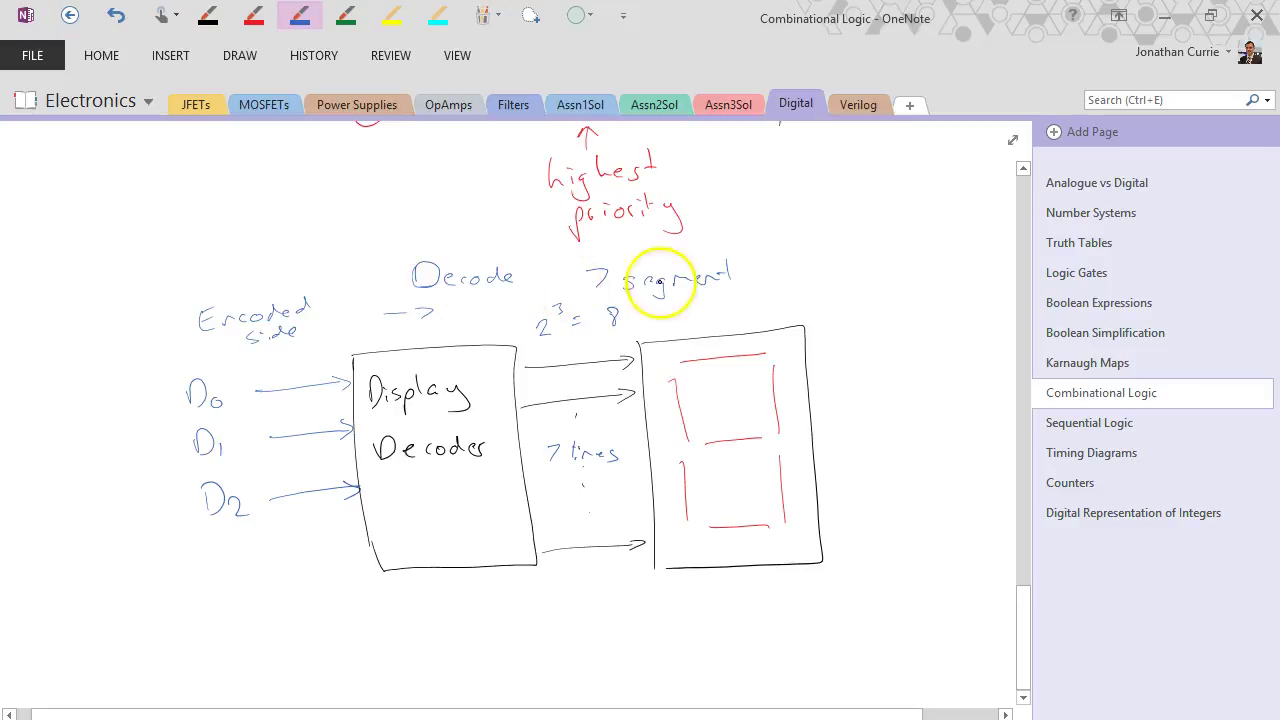
mouse_move(764, 271)
left_mouse_down()
mouse_move(771, 258)
mouse_move(831, 279)
left_mouse_up()
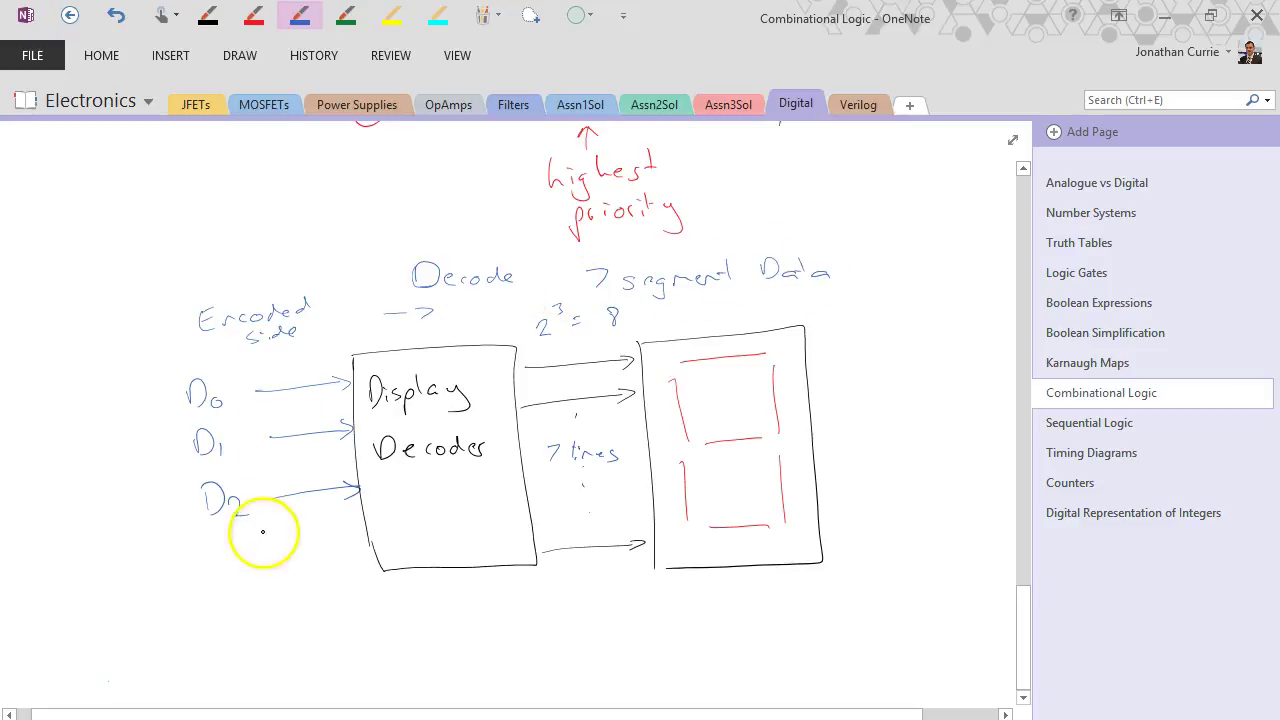
- Write '3 lines to control 7 segments' beneath the sketch
left_click_drag(238, 614, 240, 638)
mouse_move(274, 610)
left_mouse_down()
mouse_move(275, 624)
mouse_move(332, 626)
left_mouse_up()
left_click_drag(424, 608, 430, 628)
left_click_drag(419, 615, 437, 614)
left_click_drag(450, 615, 612, 626)
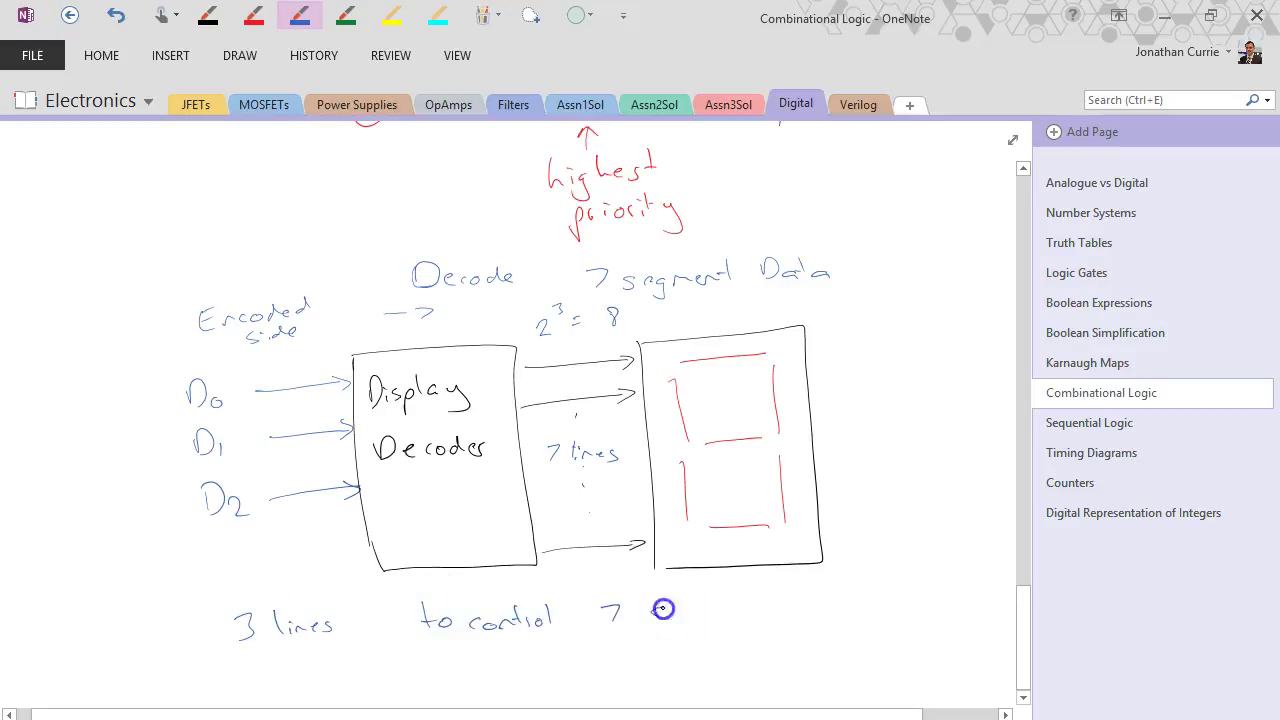
left_click_drag(709, 627, 726, 620)
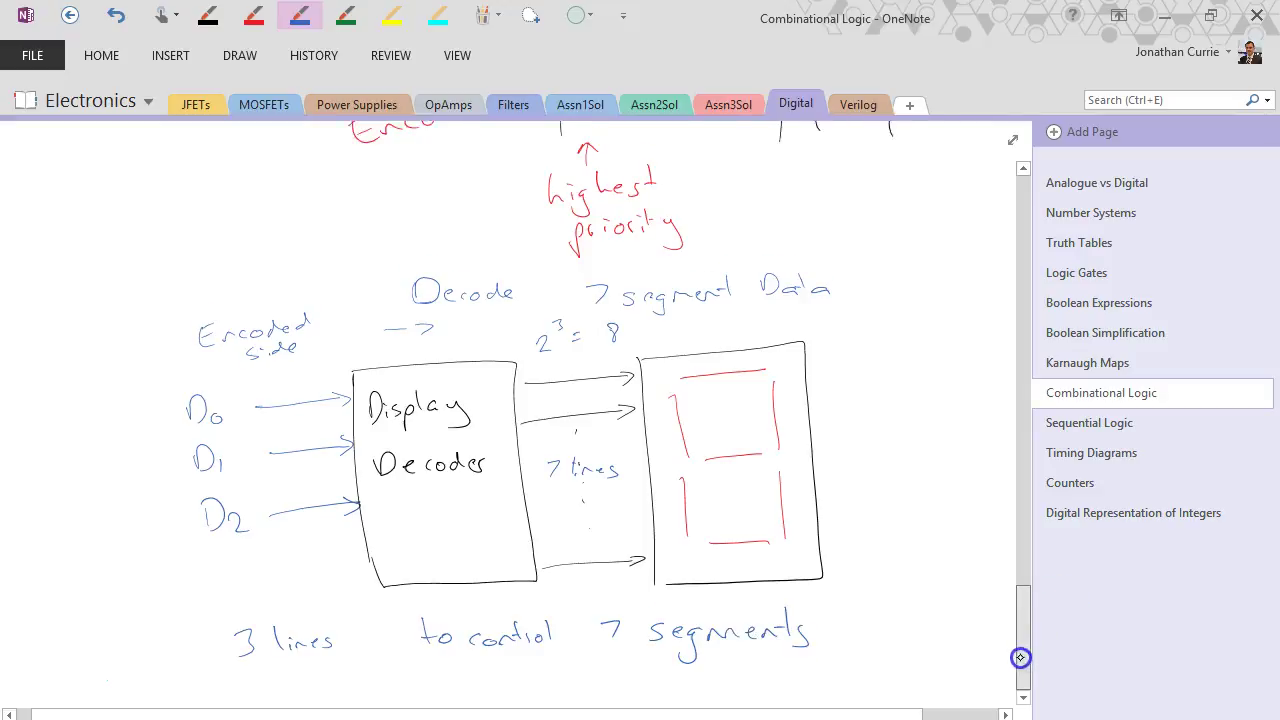
- Draw a line from the decoder box to the note 'AND, NOT, OR ..', then scroll to the page top
scroll(1020, 660, "up", 1)
scroll(1018, 685, "down", 4)
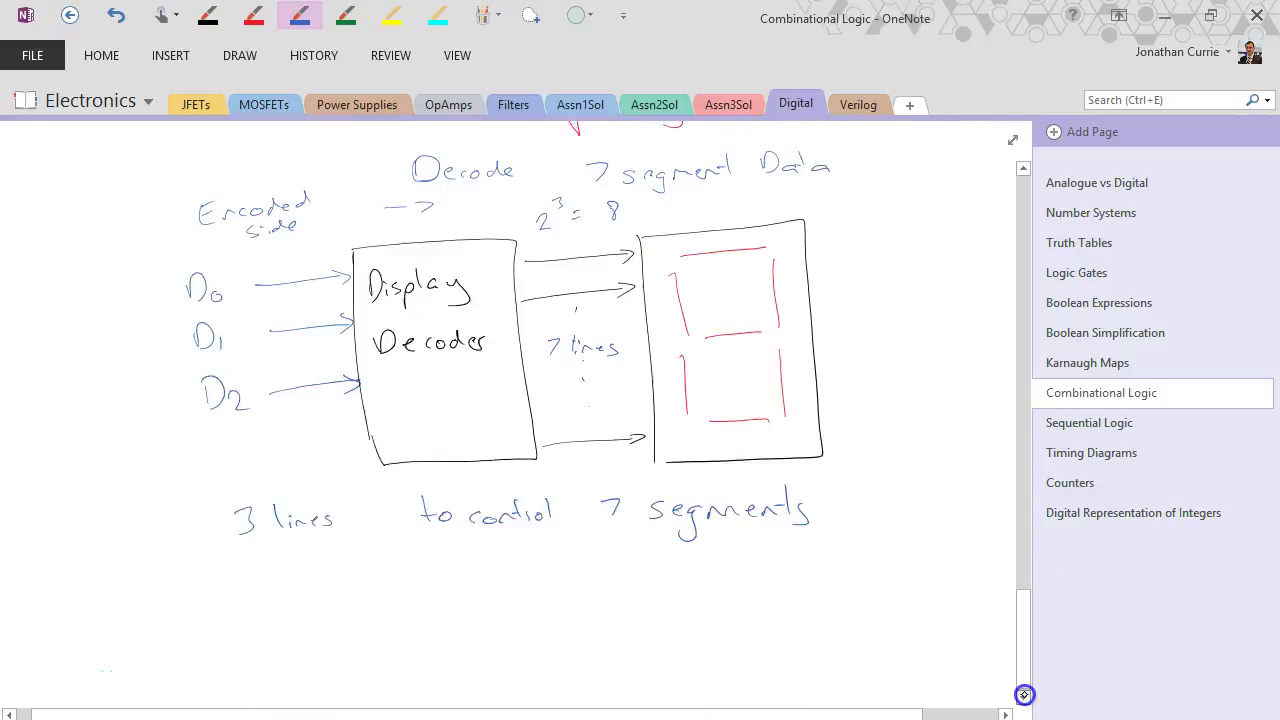
mouse_move(393, 460)
left_mouse_down()
mouse_move(359, 555)
mouse_move(304, 607)
mouse_move(360, 586)
mouse_move(394, 603)
mouse_move(468, 581)
left_mouse_up()
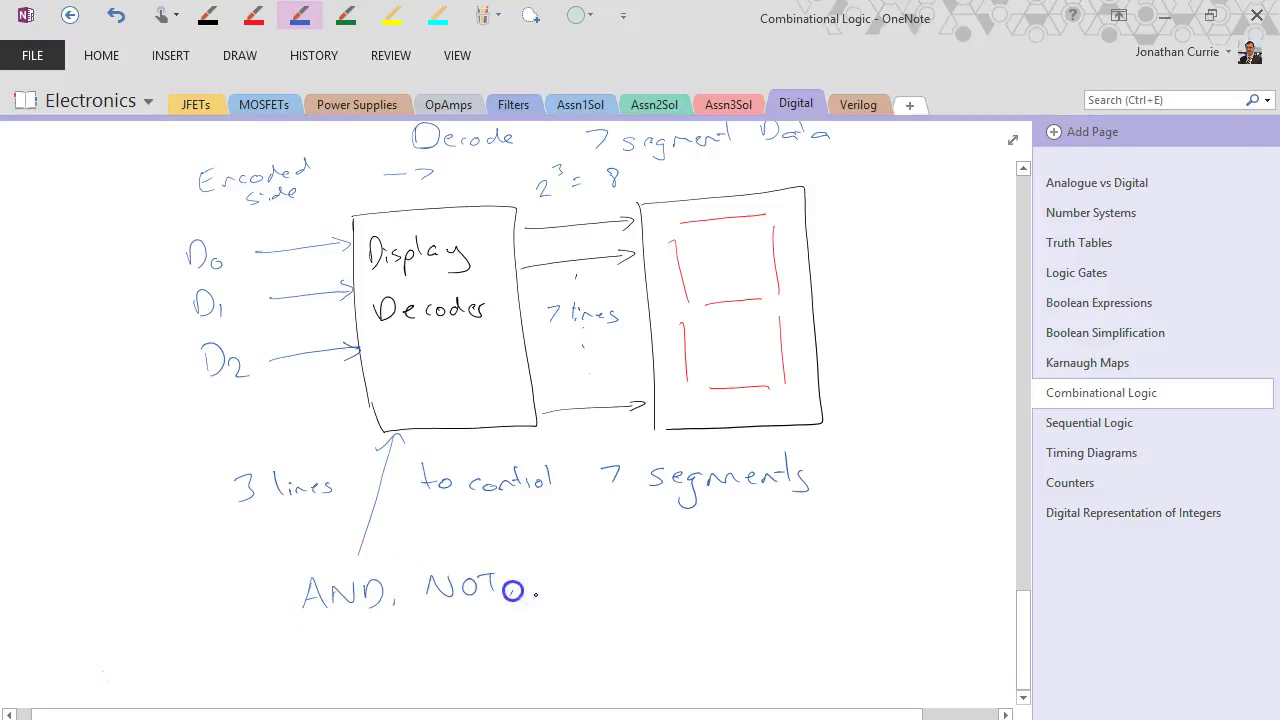
left_click_drag(545, 568, 586, 588)
mouse_move(1029, 654)
left_mouse_down()
mouse_move(1017, 266)
mouse_move(1000, 228)
left_mouse_up()
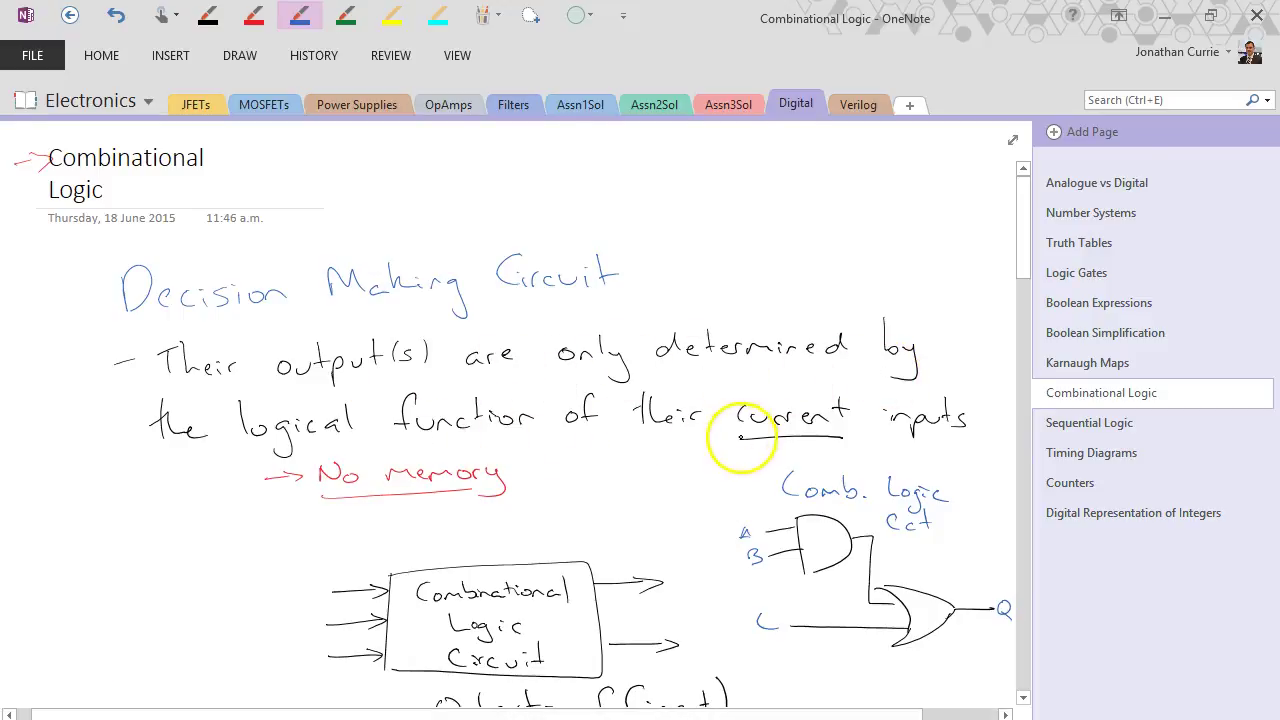
- Underline 'Output = f(input)' and scroll down to the Combinational Logic Circuit categories
scroll(1029, 272, "down", 2)
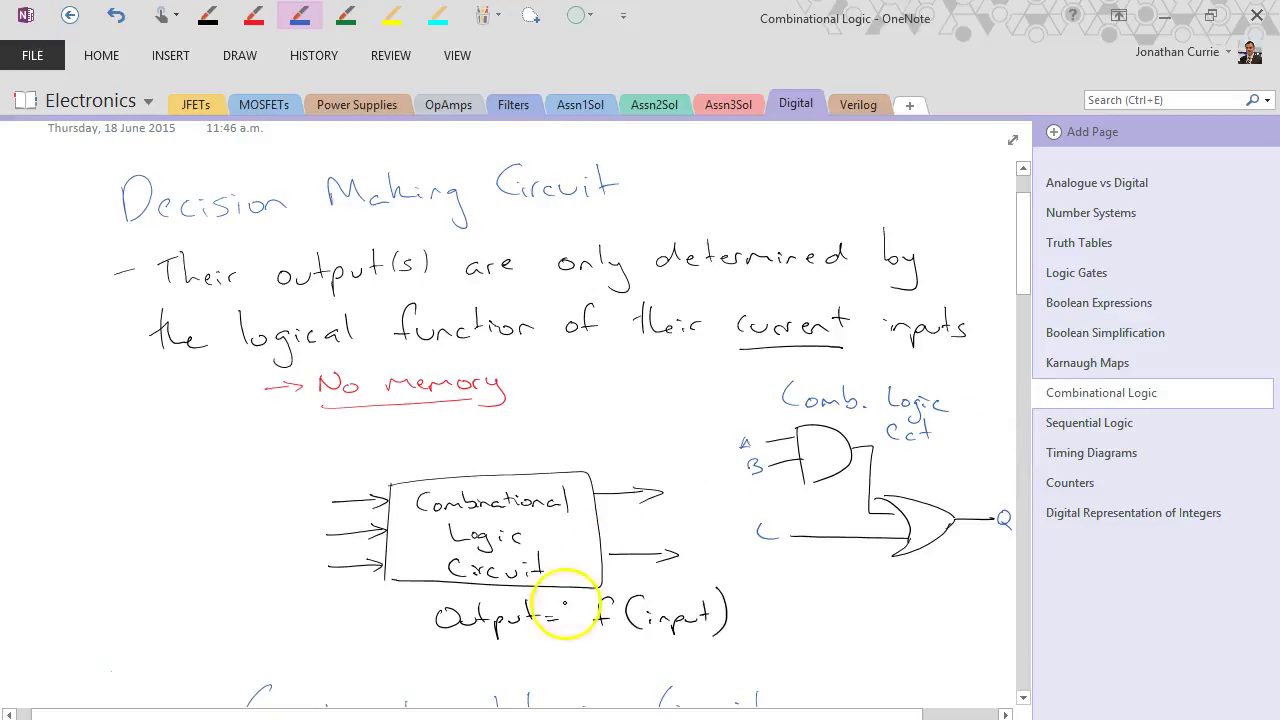
left_click_drag(432, 645, 726, 645)
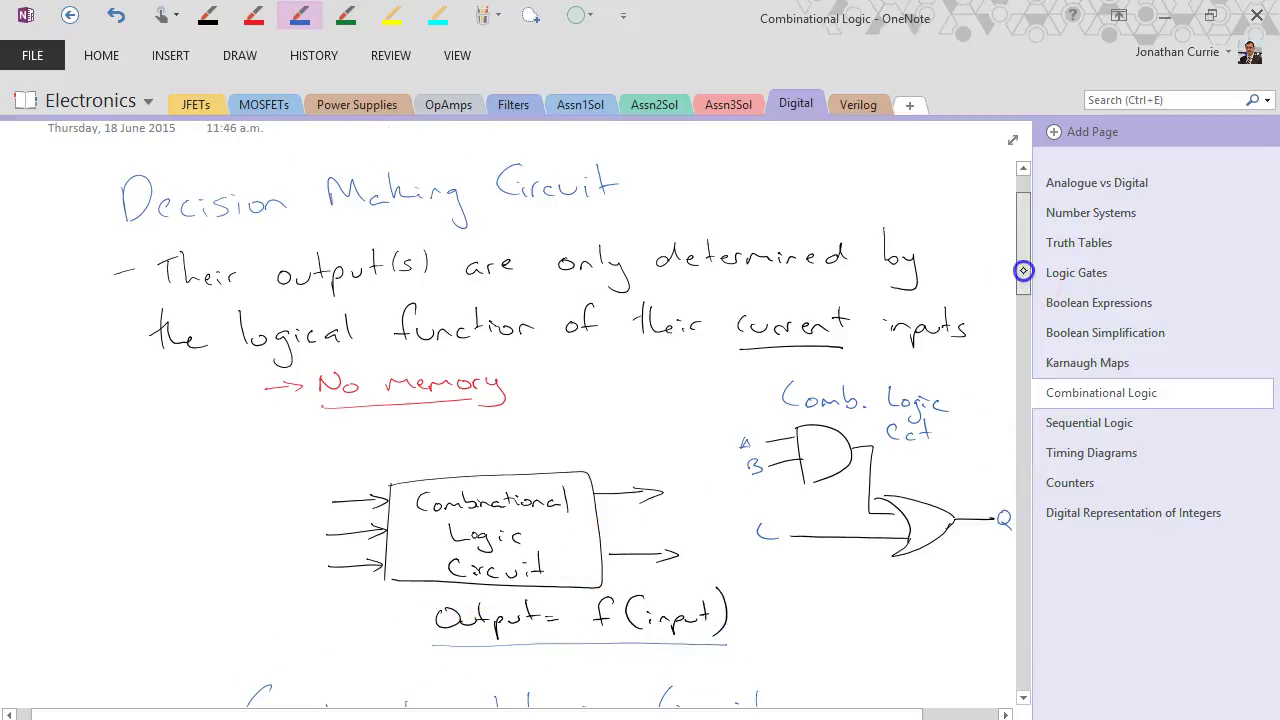
left_click_drag(1023, 266, 1025, 366)
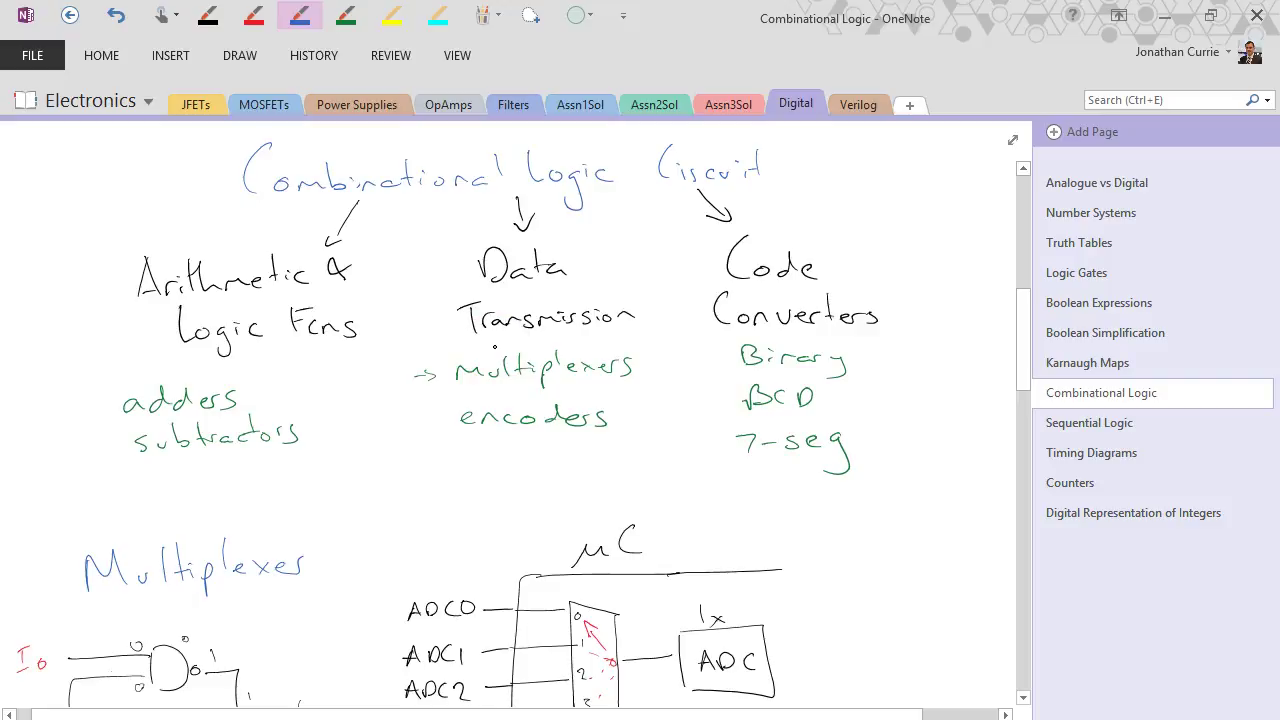
- Scroll down past the multiplexer and Digital Encoder notes to the Display Decoder sketch
left_click_drag(1021, 343, 1007, 418)
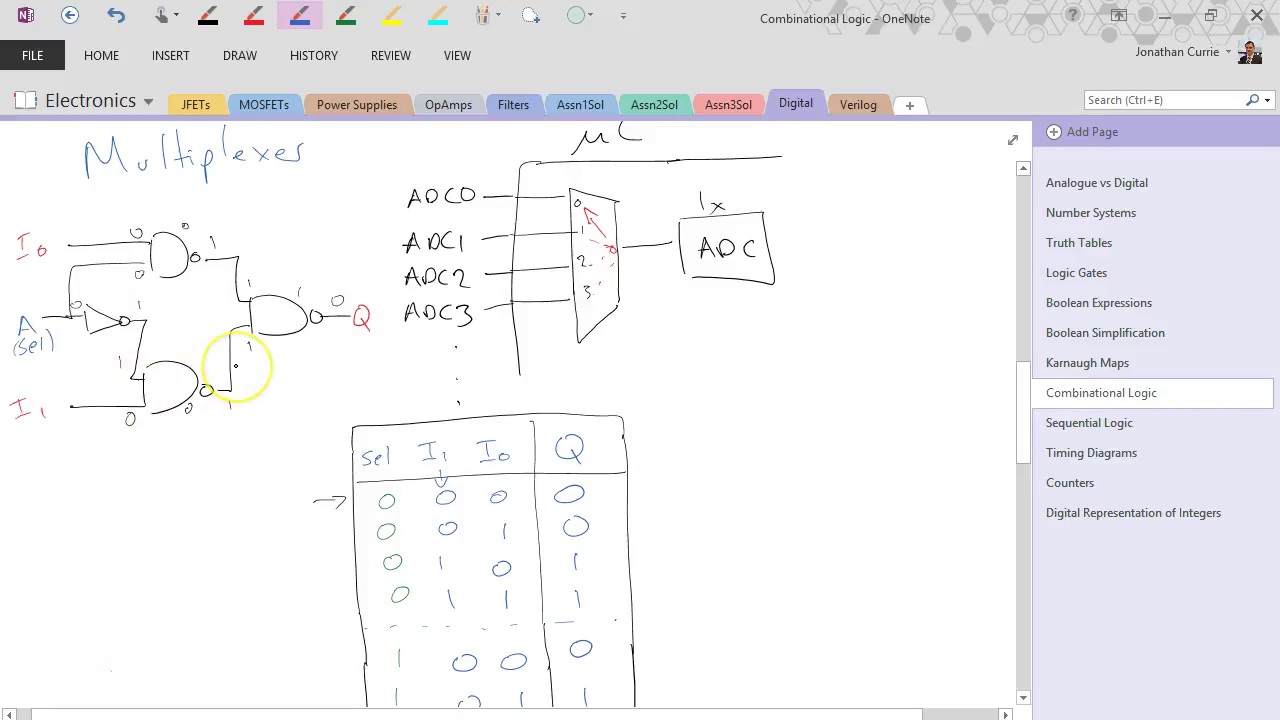
left_click_drag(1022, 442, 1023, 485)
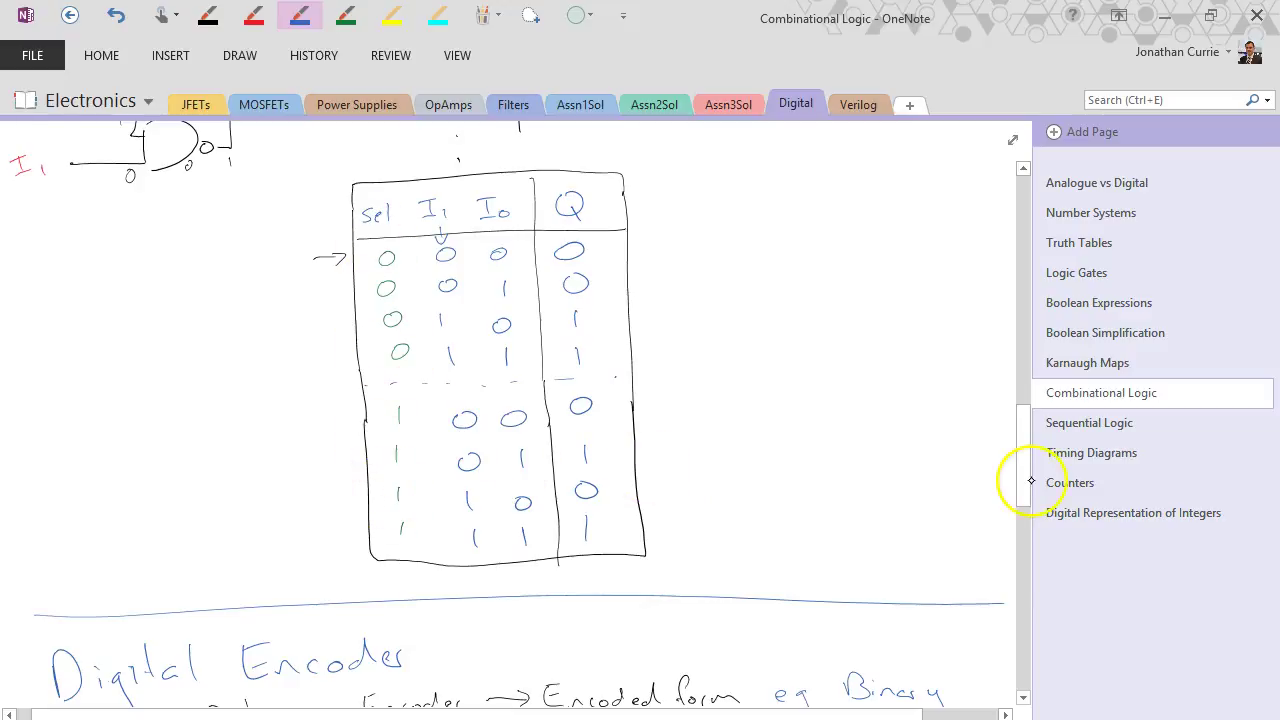
left_click_drag(1022, 478, 1021, 562)
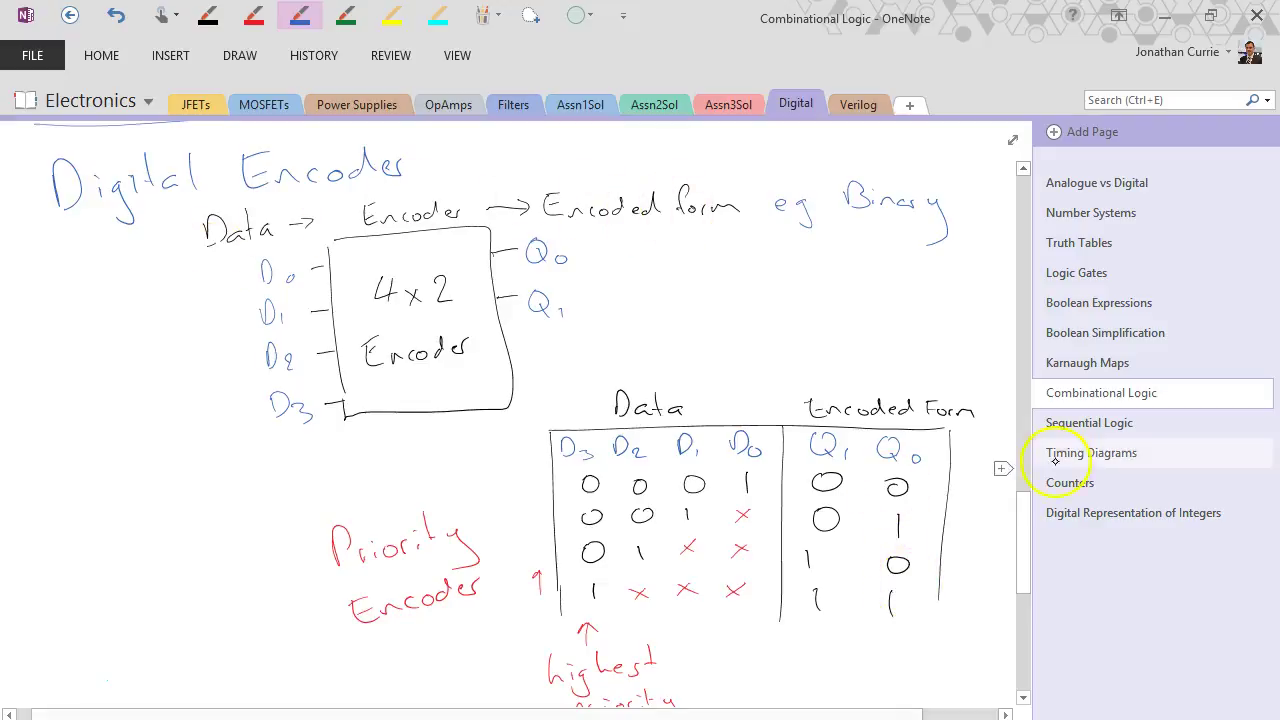
left_click(1020, 471)
left_click_drag(1023, 466, 1028, 675)
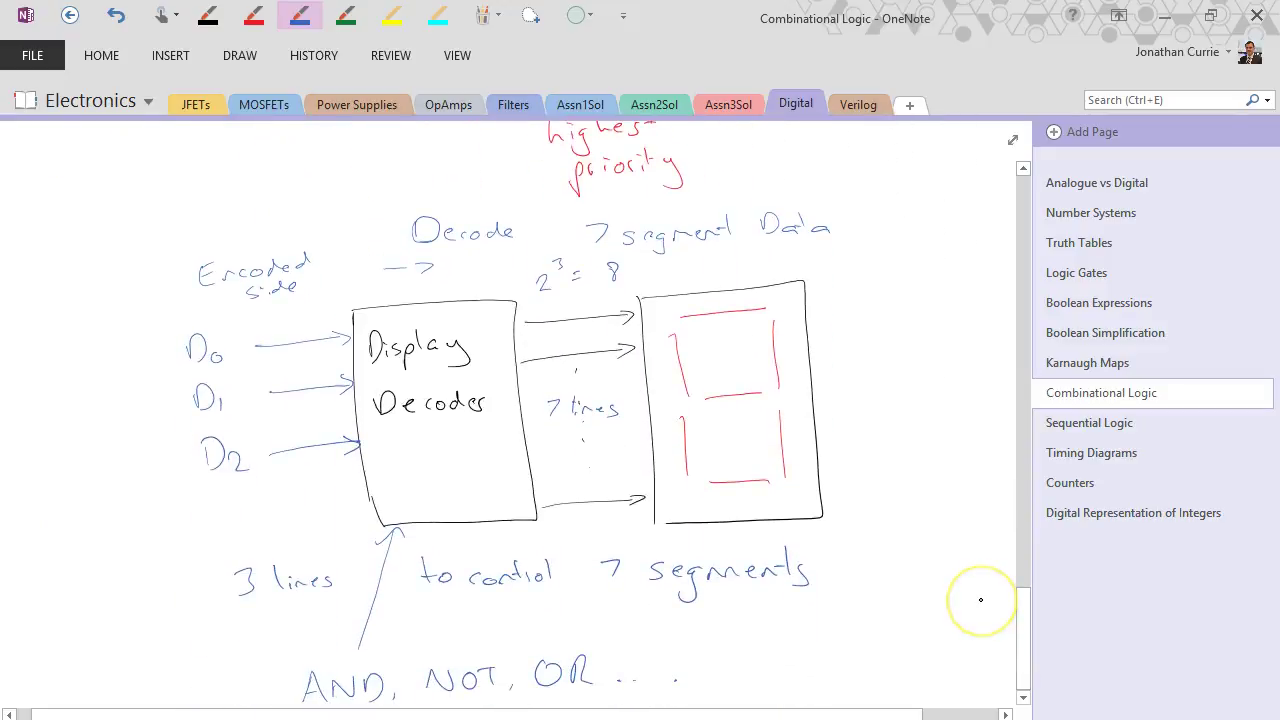